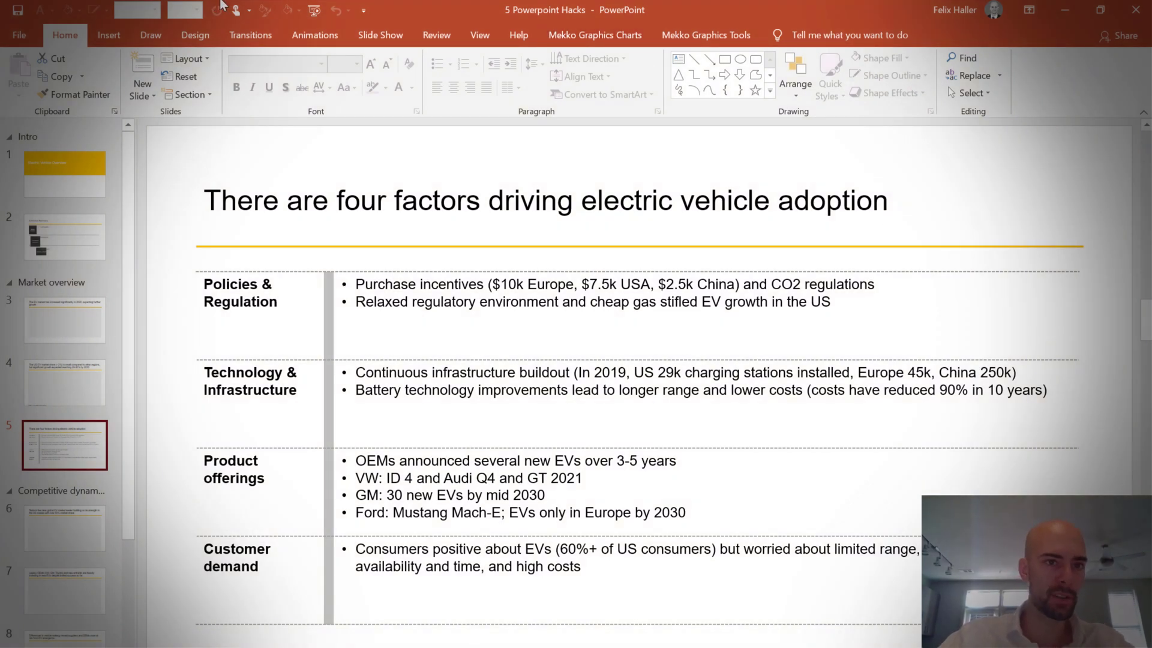
Select the EV factors table on slide 5.
click(363, 10)
click(246, 326)
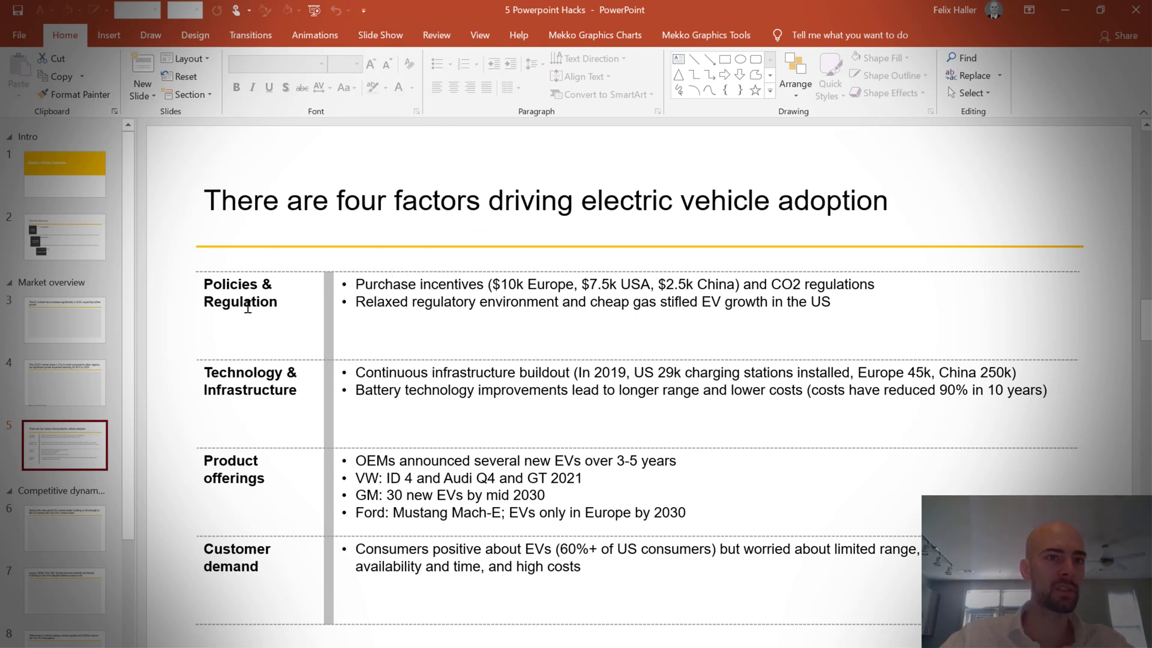
click(248, 307)
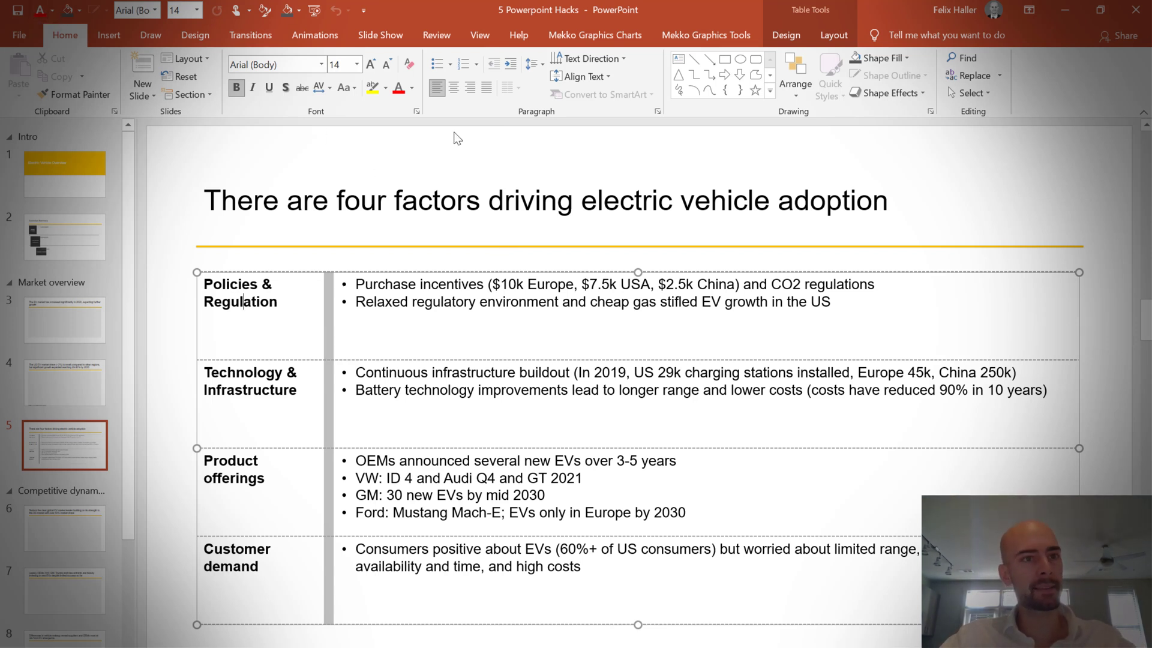
click(108, 36)
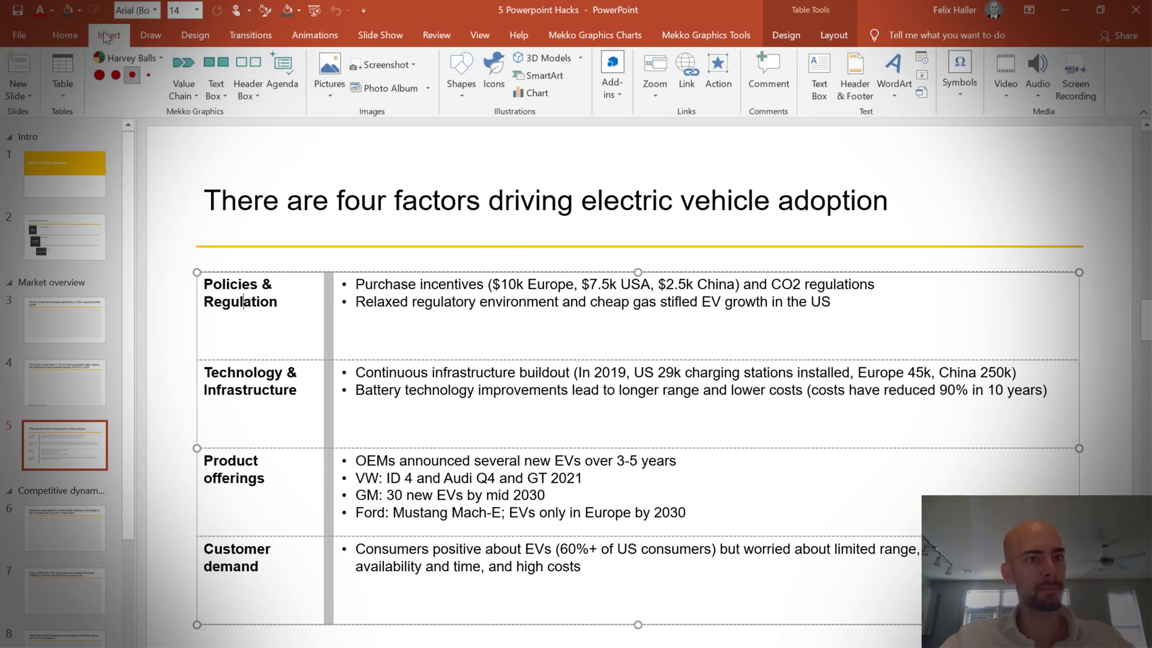
click(76, 33)
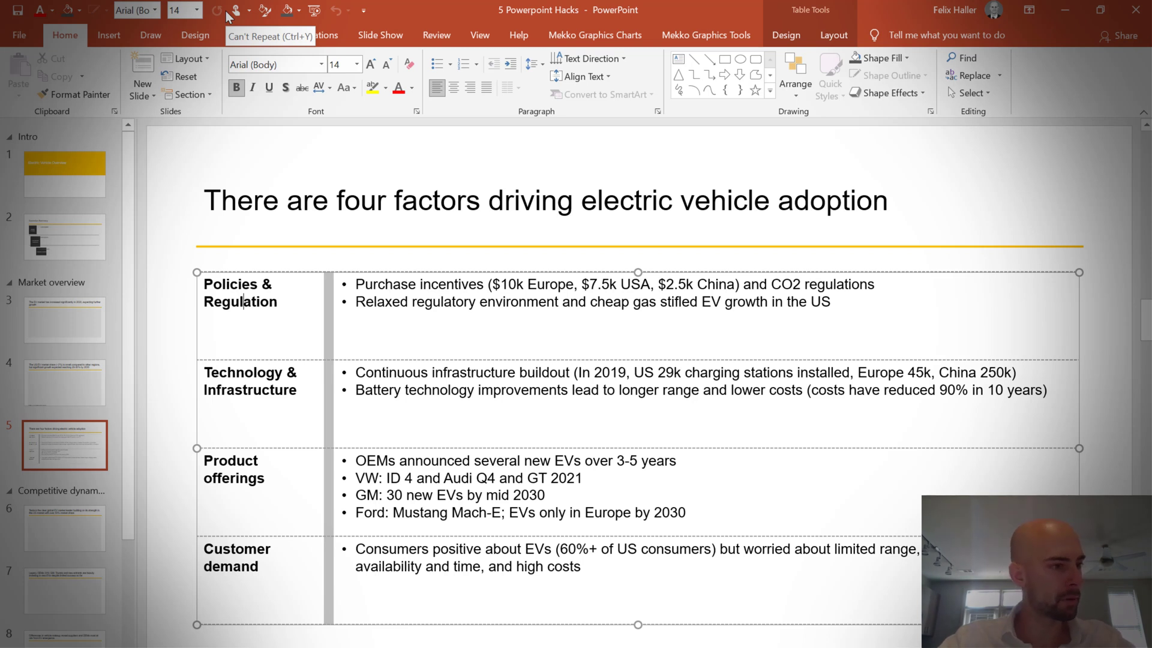
Click into the Policies & Regulation cell and drag the first table row taller.
click(253, 317)
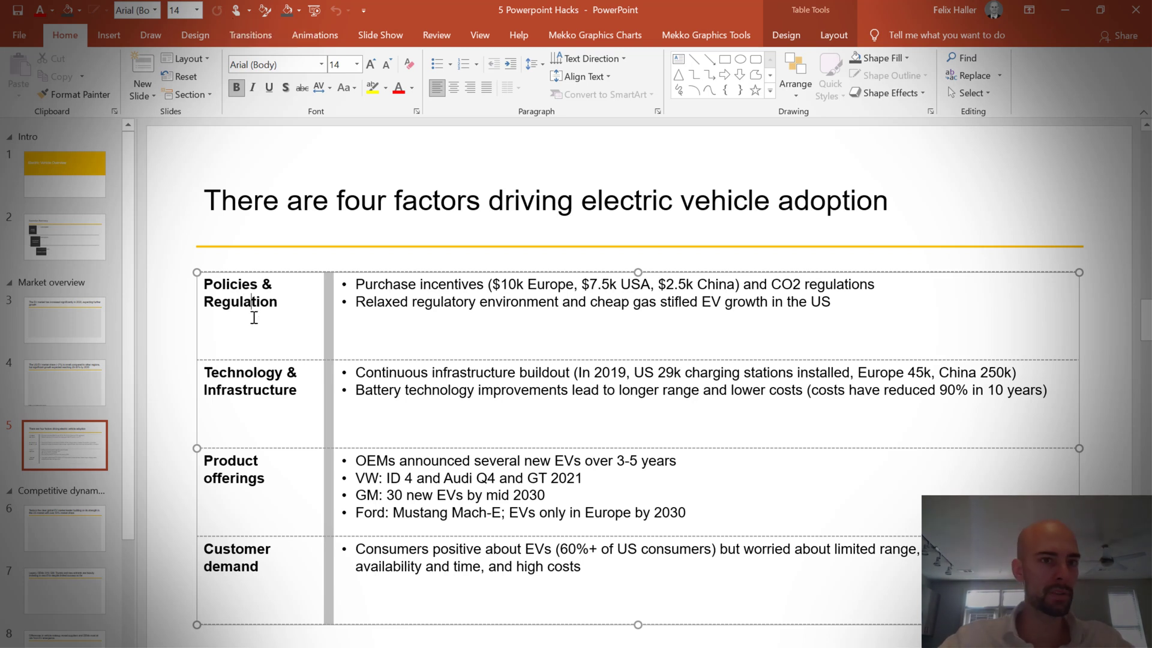
key(alt)
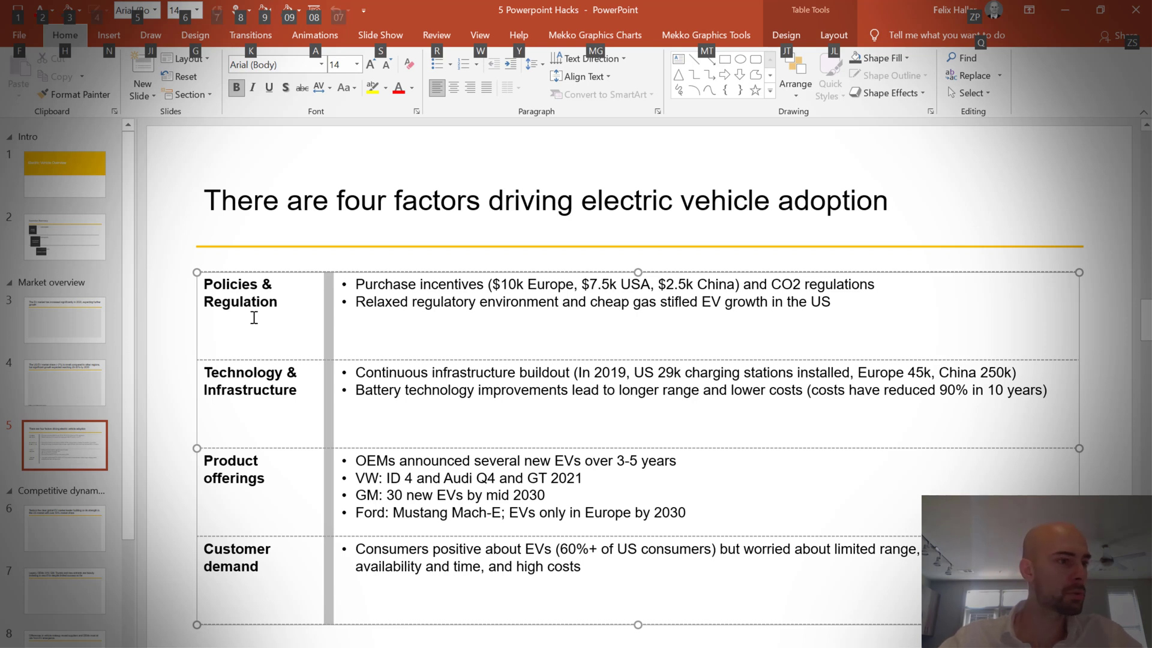
click(277, 302)
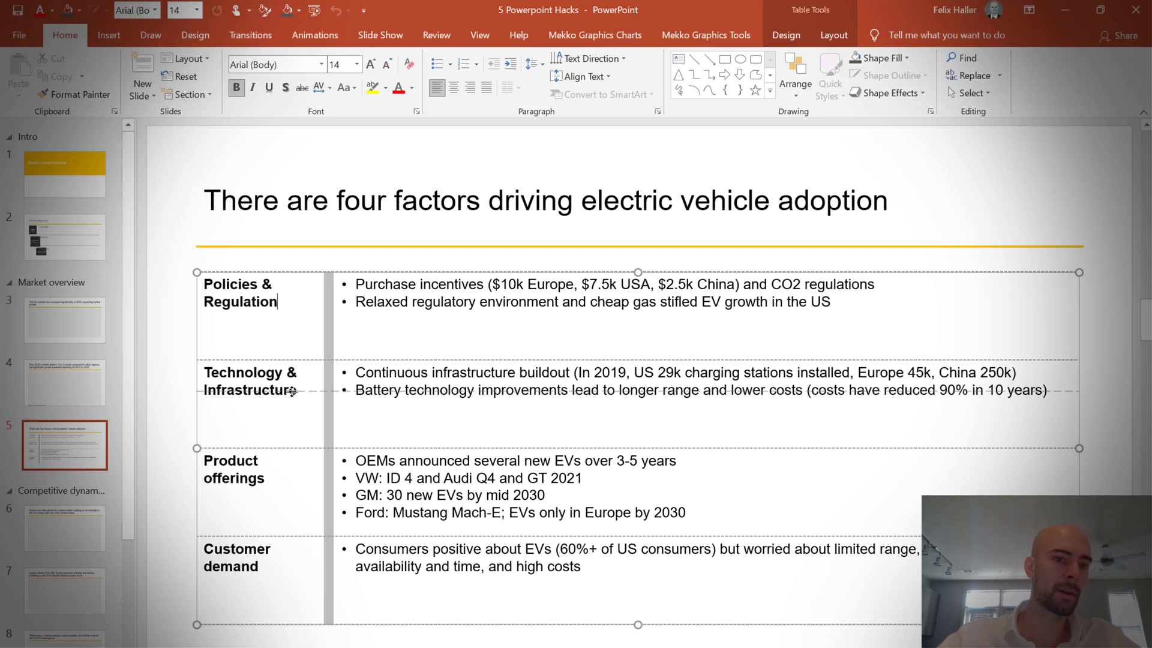
drag(292, 359, 293, 390)
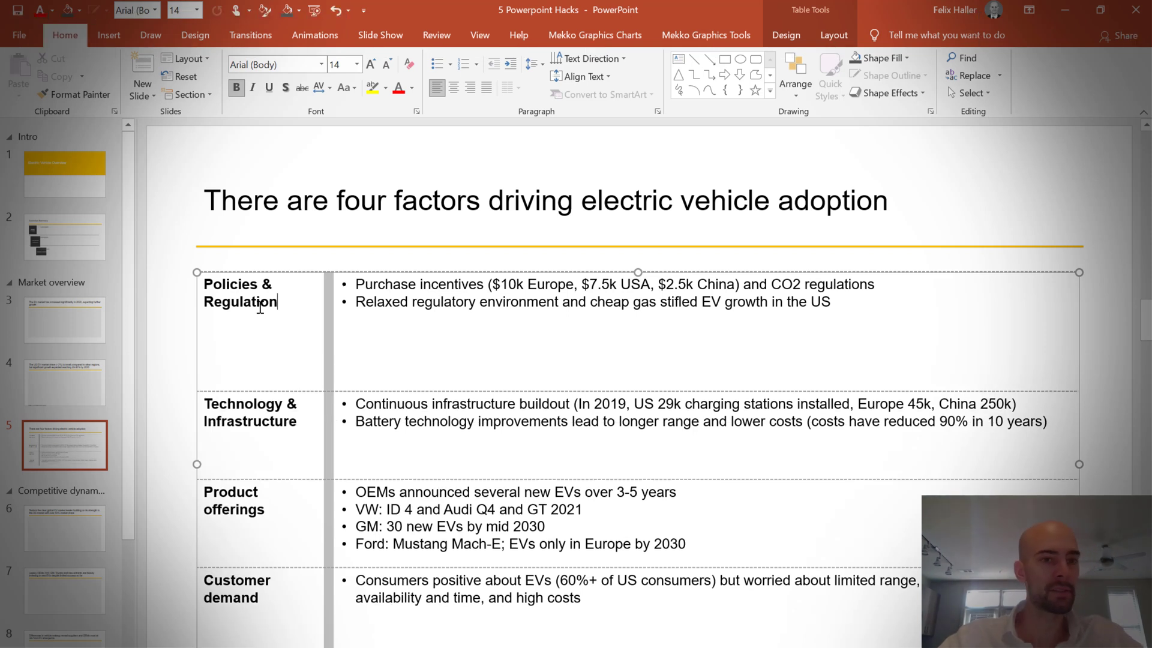
Set the first column's rows to a 1.3-inch height.
drag(260, 307, 220, 642)
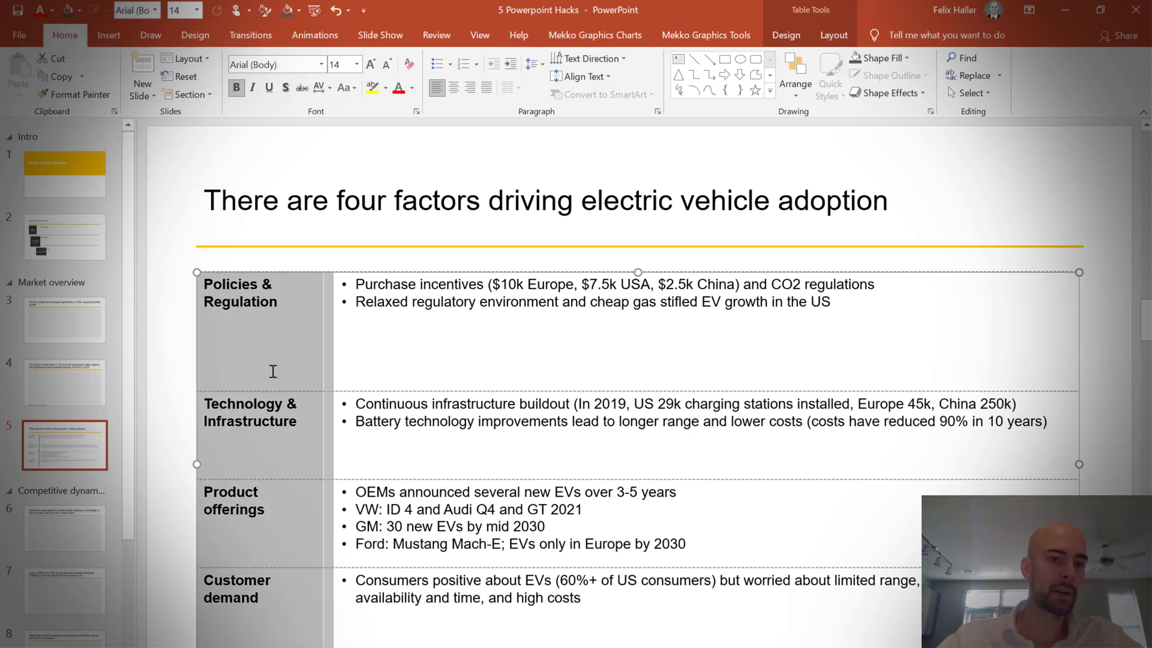
key(alt)
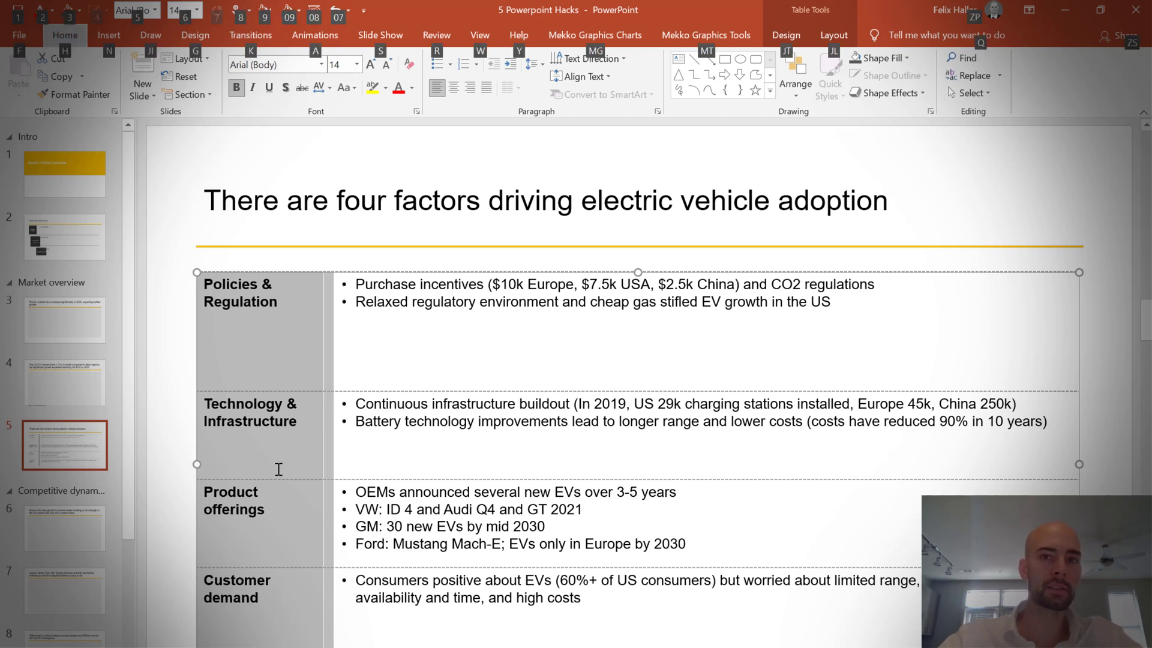
text(jl)
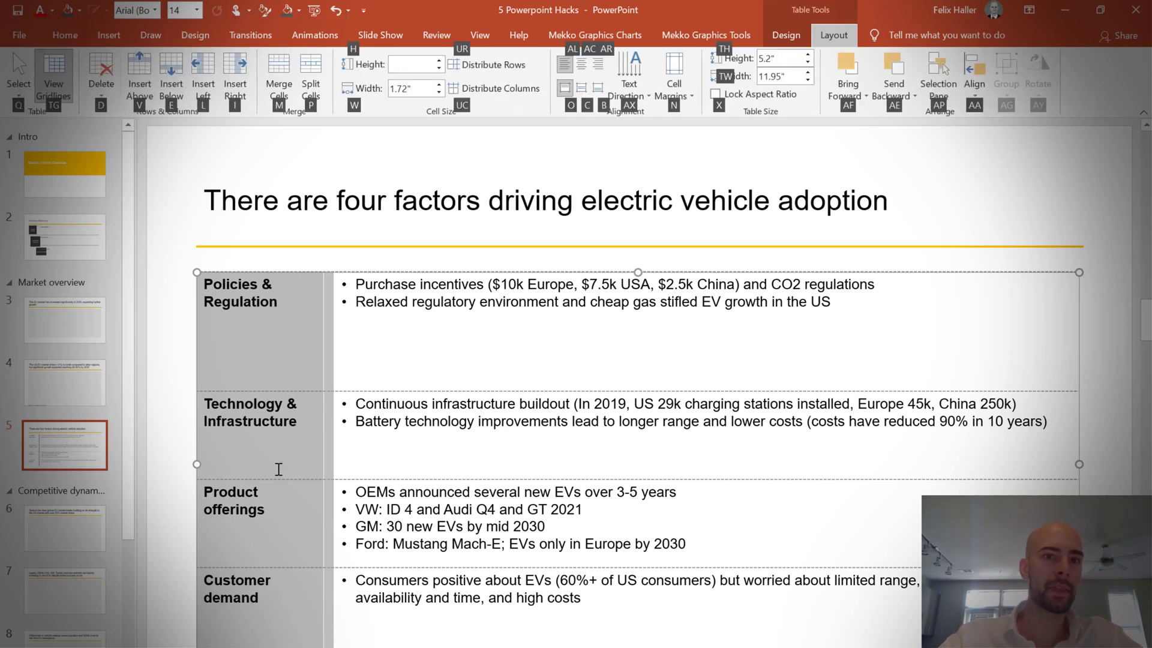
text(h1.3)
key(Return)
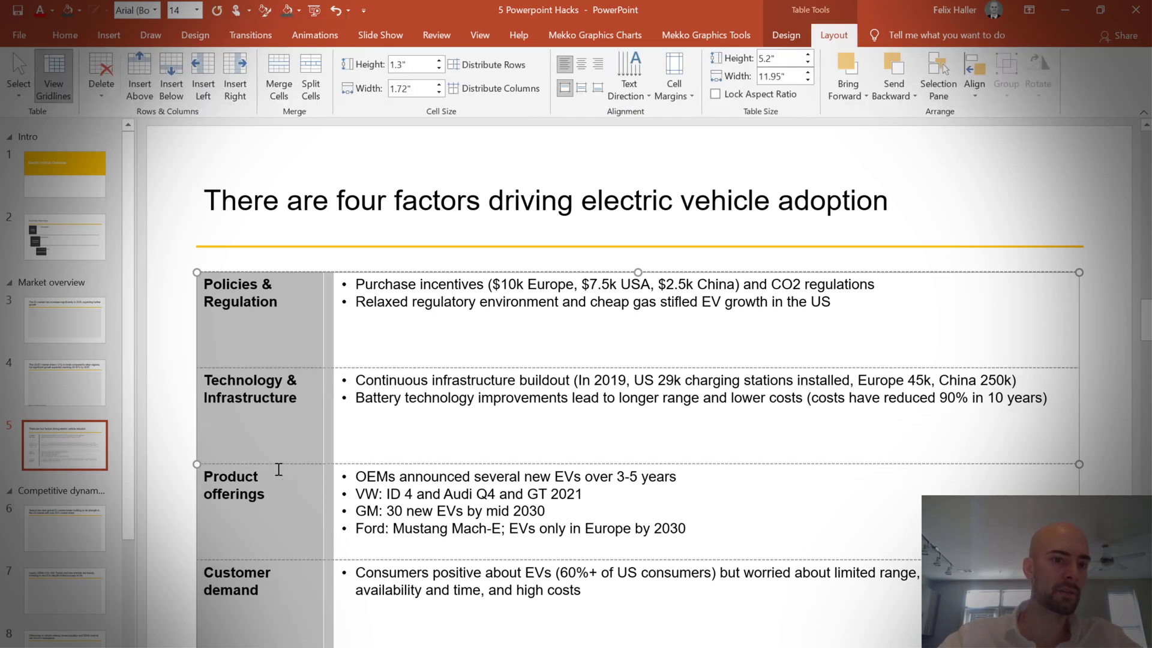
click(280, 316)
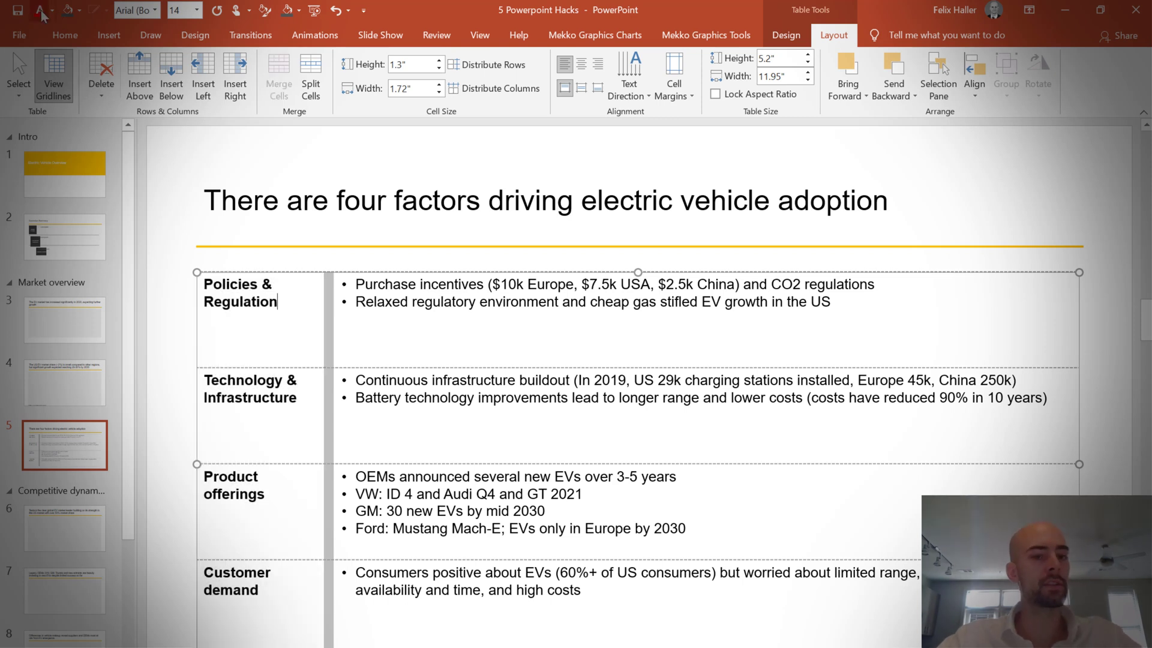
Reselect the whole first column of factor label cells.
key(alt)
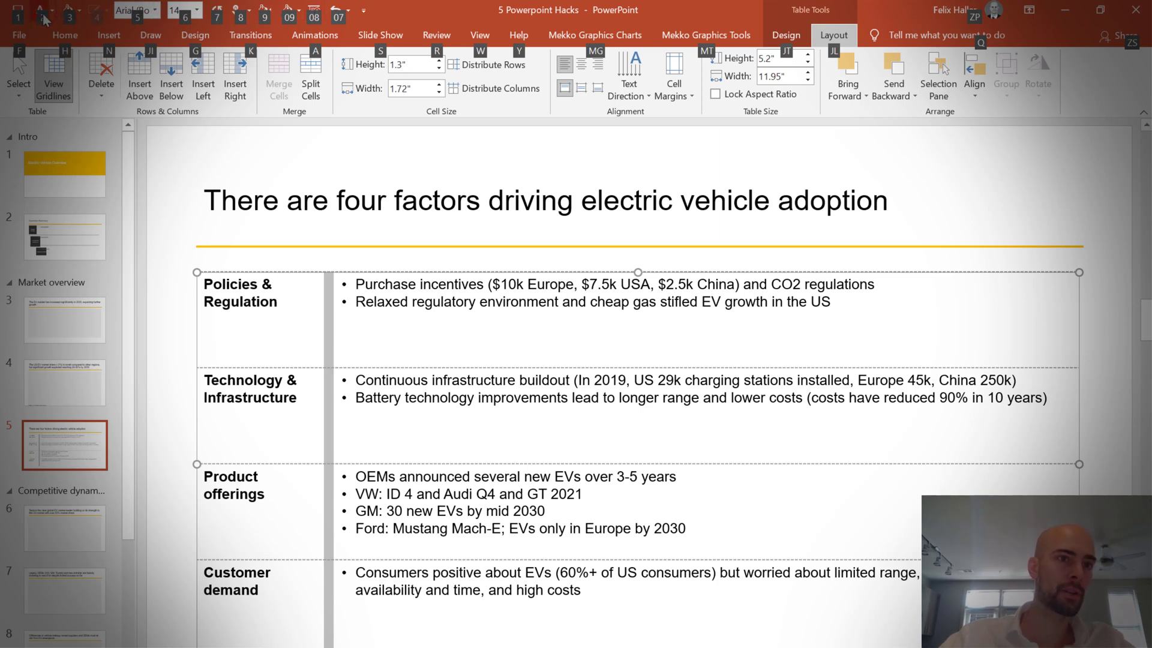
key(Escape)
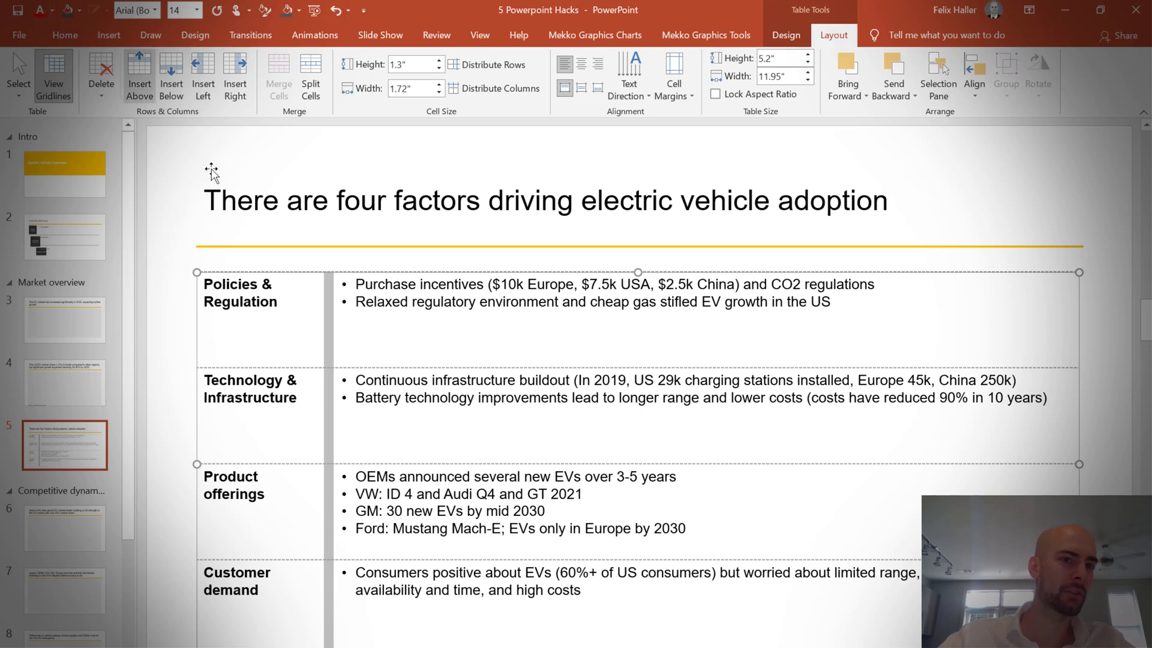
drag(245, 306, 234, 534)
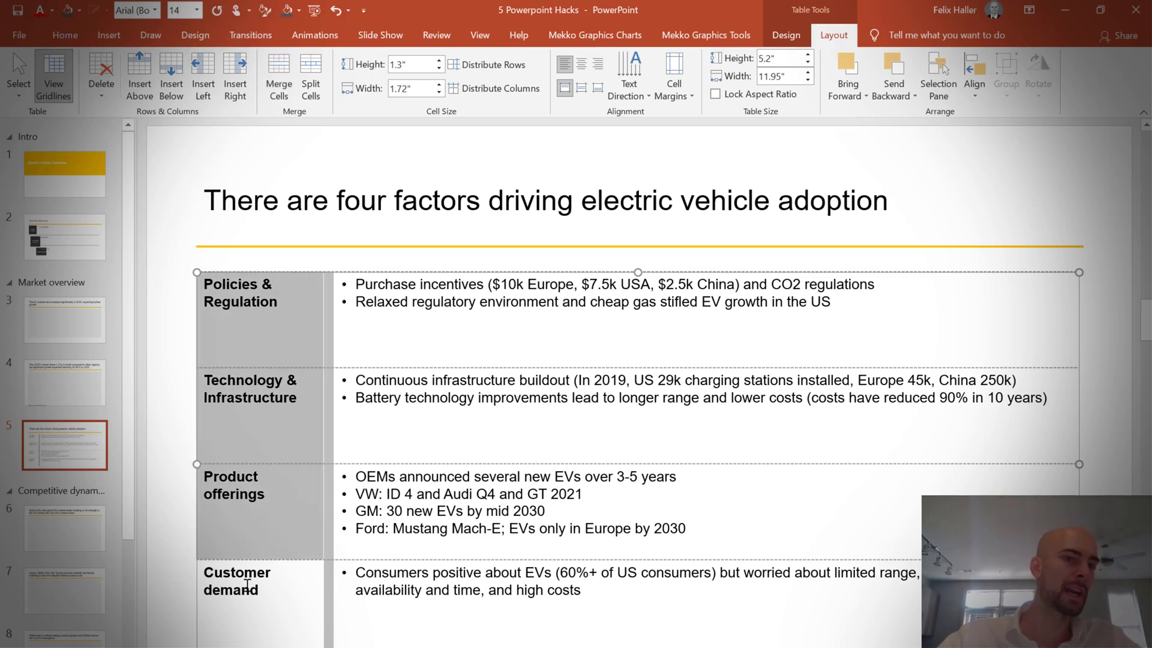
drag(258, 590, 258, 300)
key(alt)
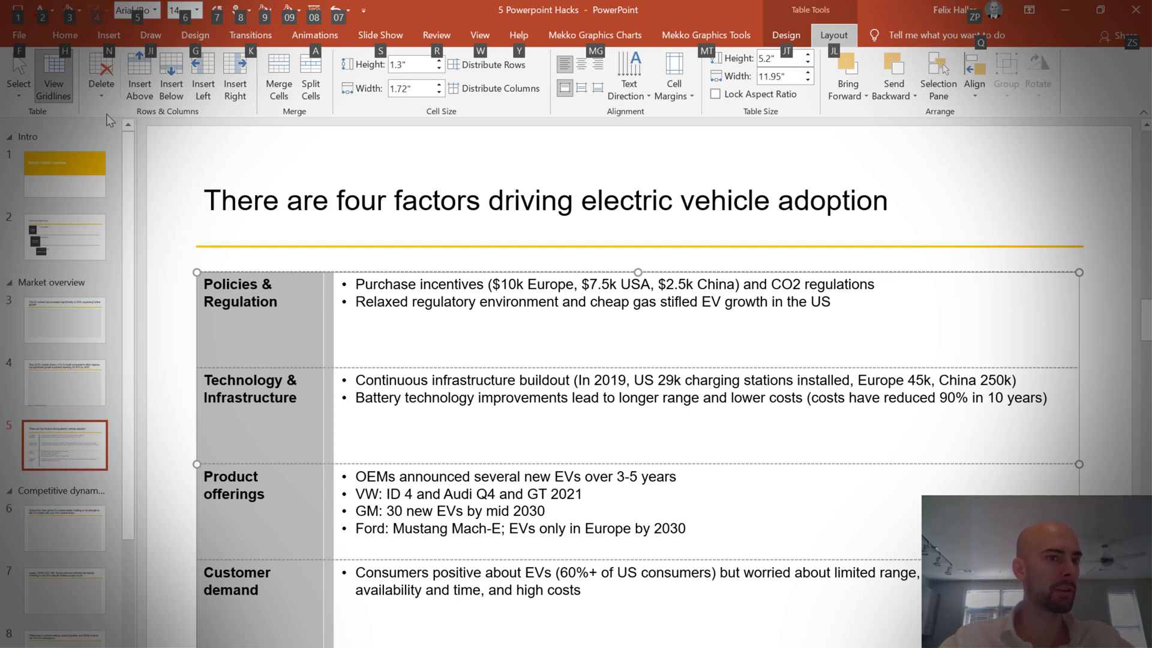
Preview gold text on the whole table, then cancel the colour change.
key(ctrl+a)
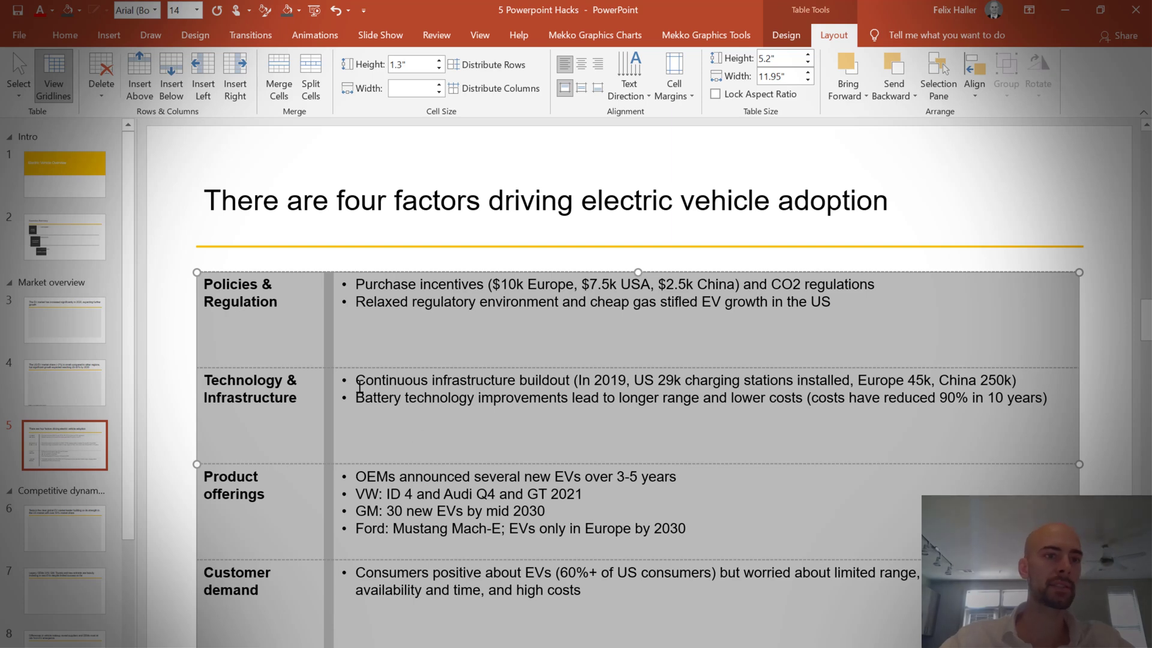
key(alt+2)
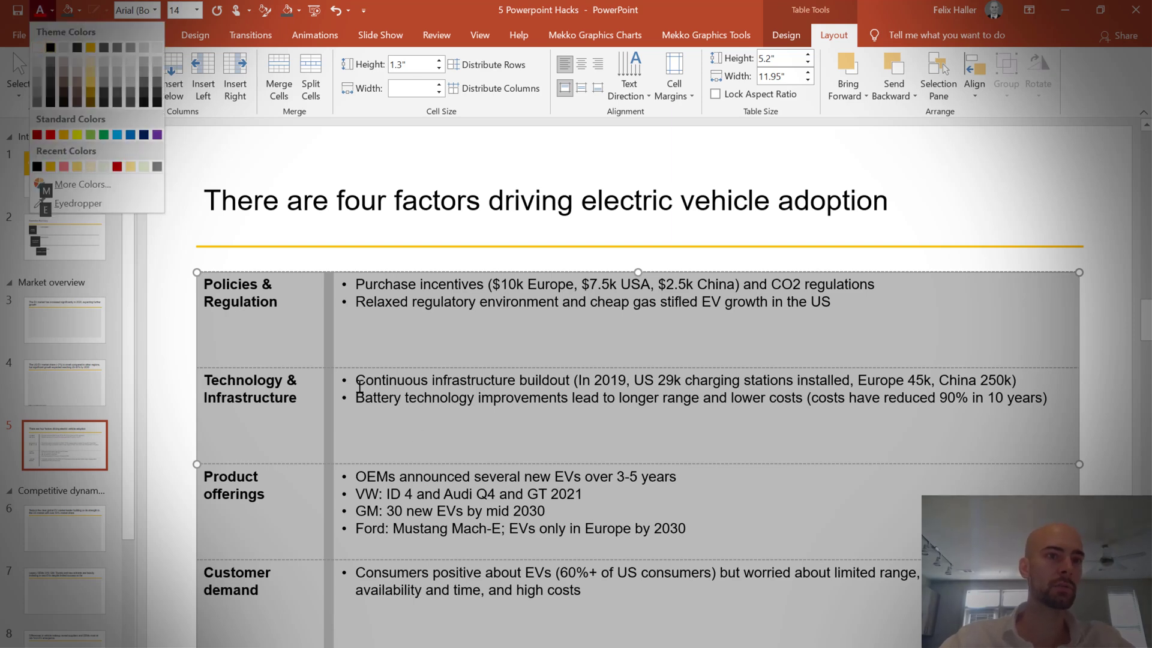
key(Right)
key(Right)
key(Right)
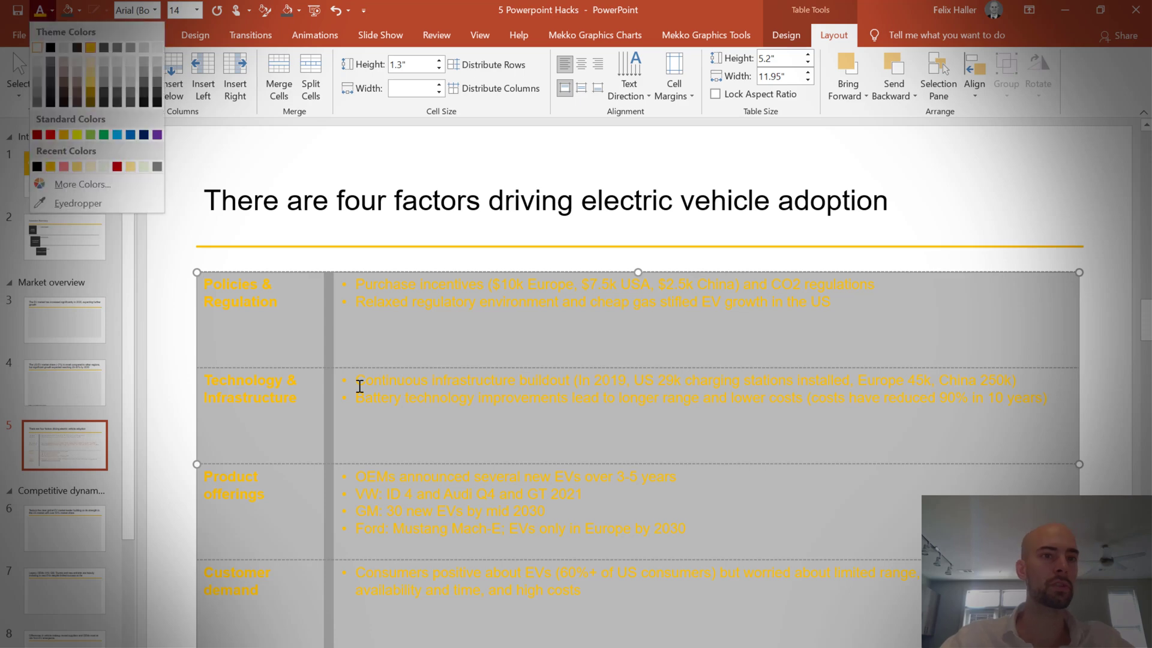
key(Escape)
click(251, 311)
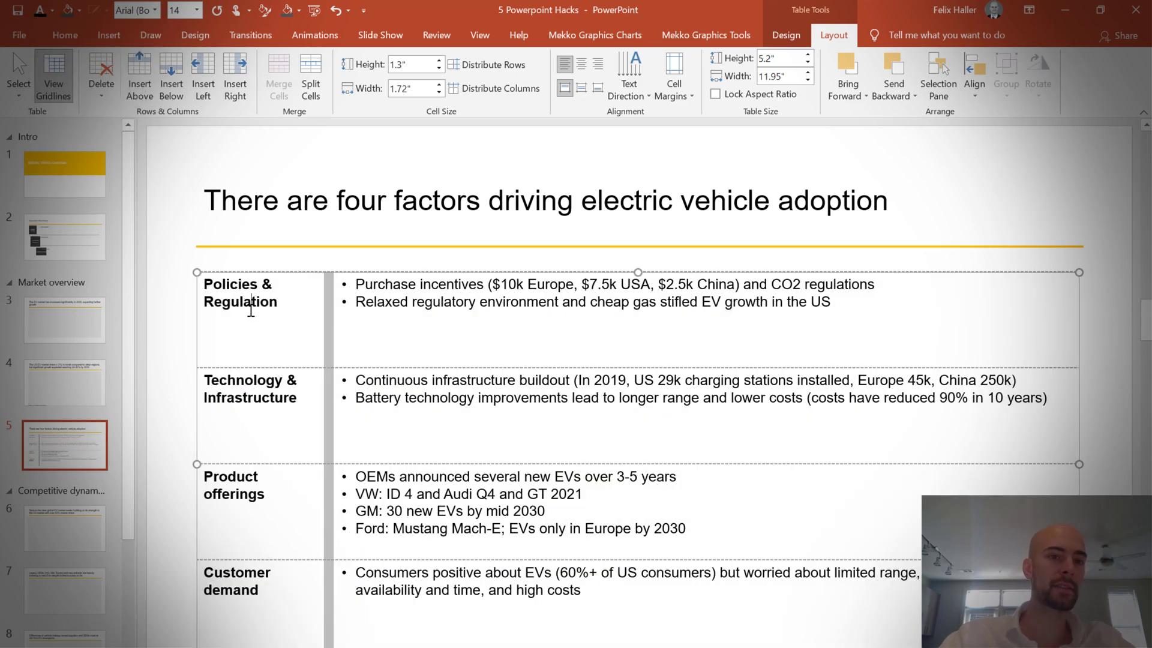
Select the first column and shade it light gold.
key(shift+Right)
key(shift+Down)
key(shift+Down)
key(shift+Down)
key(shift+Left)
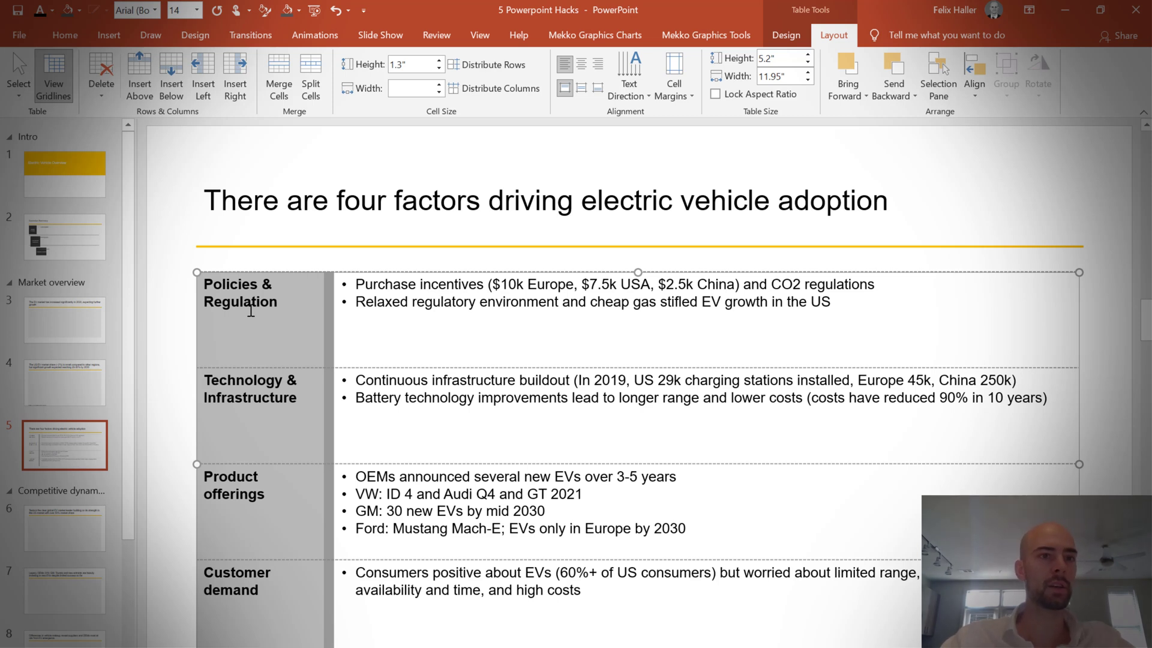
key(alt)
key(3)
key(Right)
key(Right)
key(Right)
key(Down)
key(Down)
key(Right)
key(Up)
key(Return)
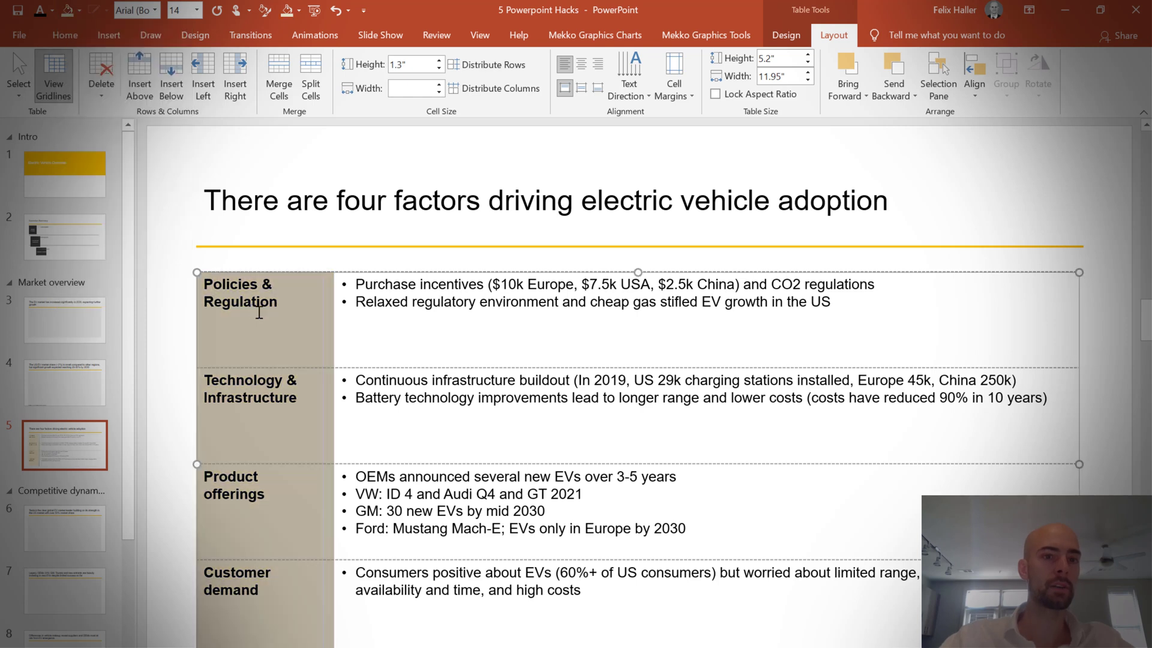
Change the first column's fill to dark red.
key(alt)
key(3)
key(Down)
key(Down)
key(Down)
key(Down)
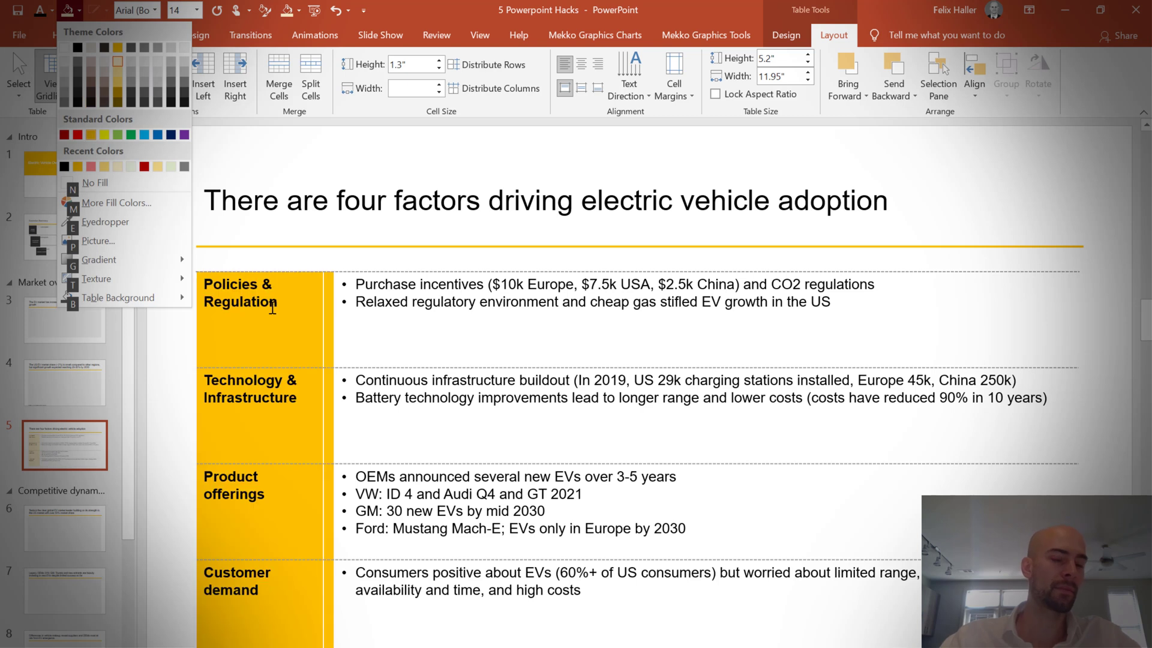
key(Left)
key(Left)
key(Return)
Make the first column's label text white.
key(alt)
key(2)
key(Down)
key(Return)
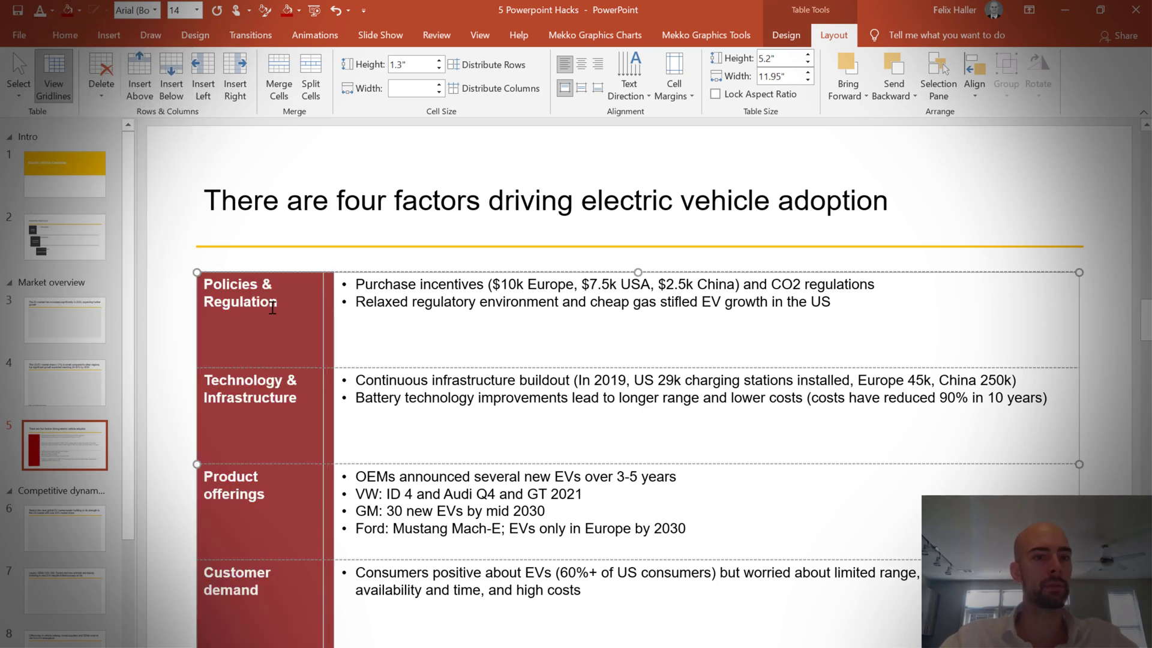
click(283, 337)
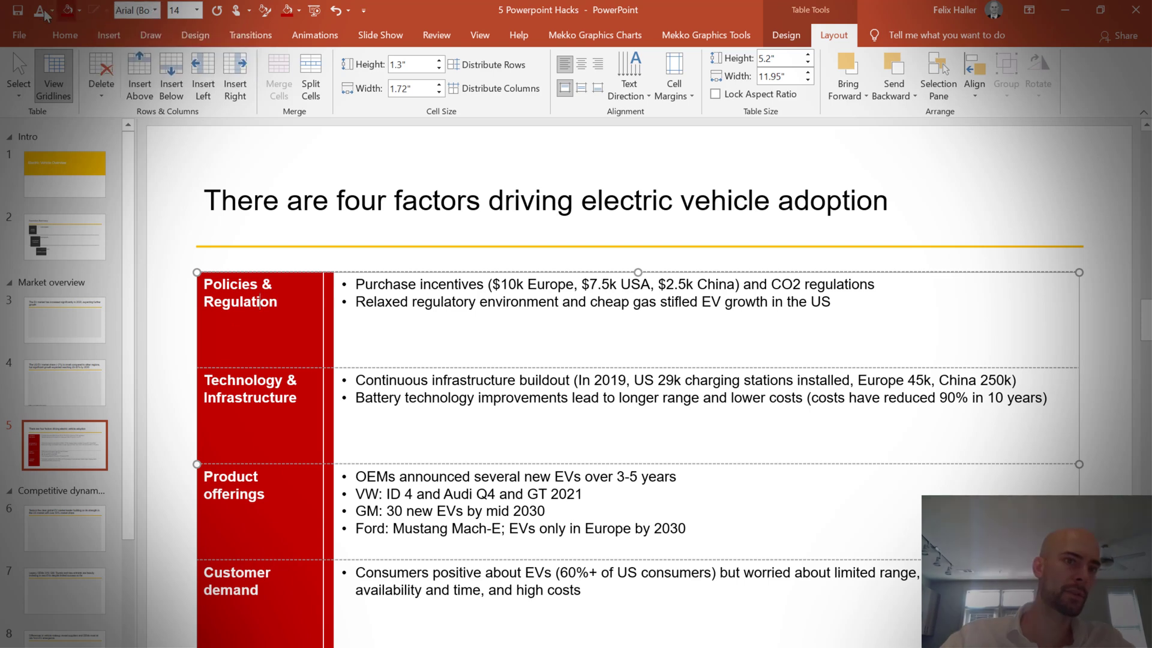
Give the Market outlook box on the Executive Summary slide a gold outline.
click(80, 248)
click(279, 293)
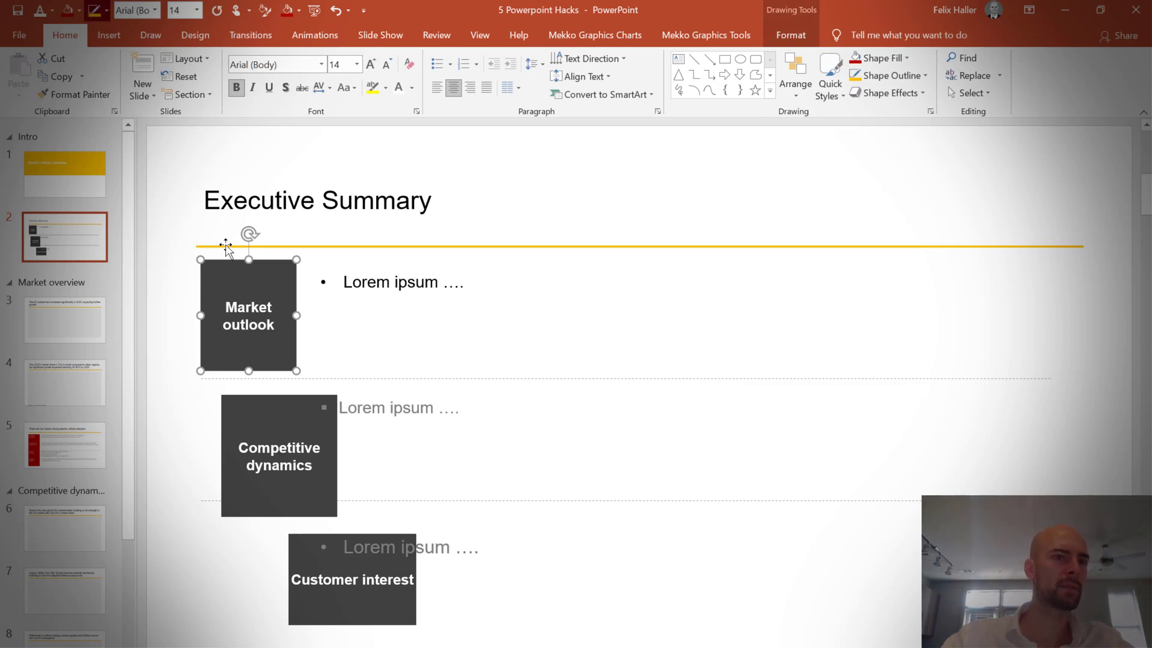
key(alt+4)
key(Right)
key(Right)
key(Right)
key(Right)
key(Return)
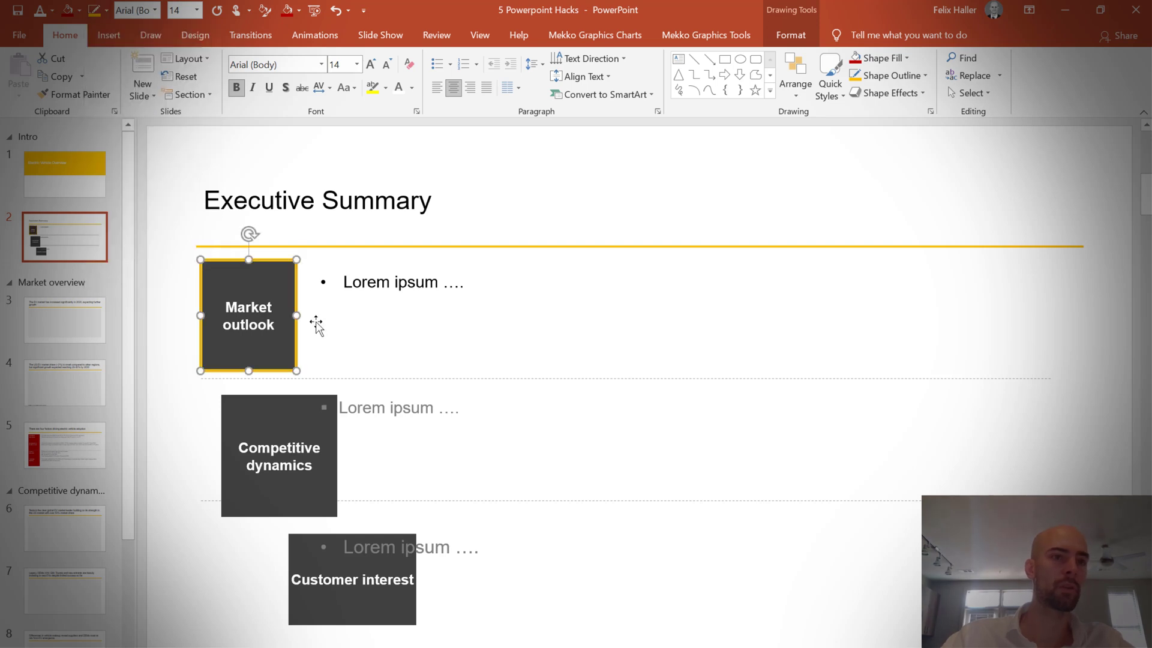
Set the Market outlook outline weight to 1 pt.
key(alt+4)
key(w)
key(Down)
key(Down)
key(Down)
key(Return)
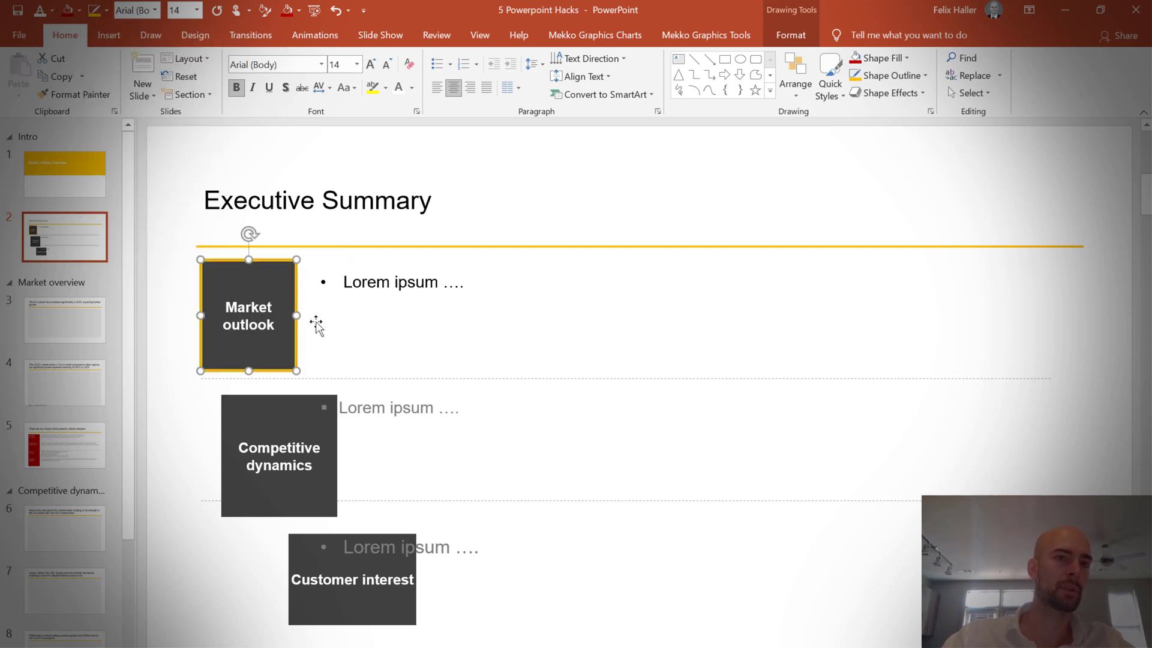
Give the Market outlook outline a long-dash style and remove the box's fill.
key(alt+4)
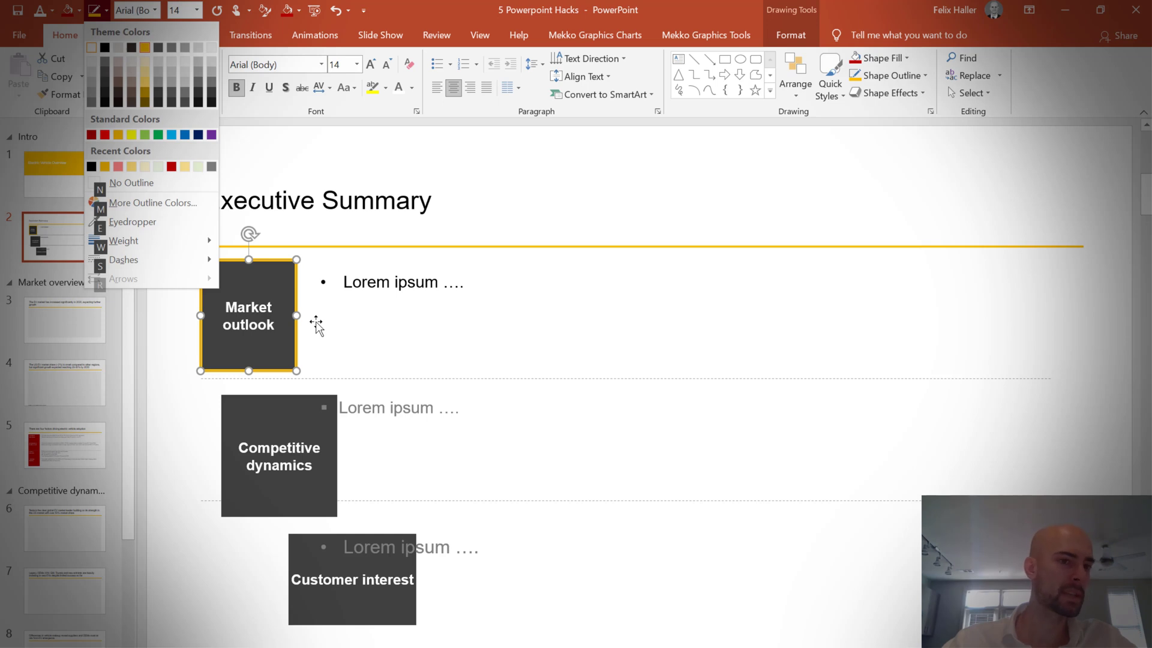
key(w)
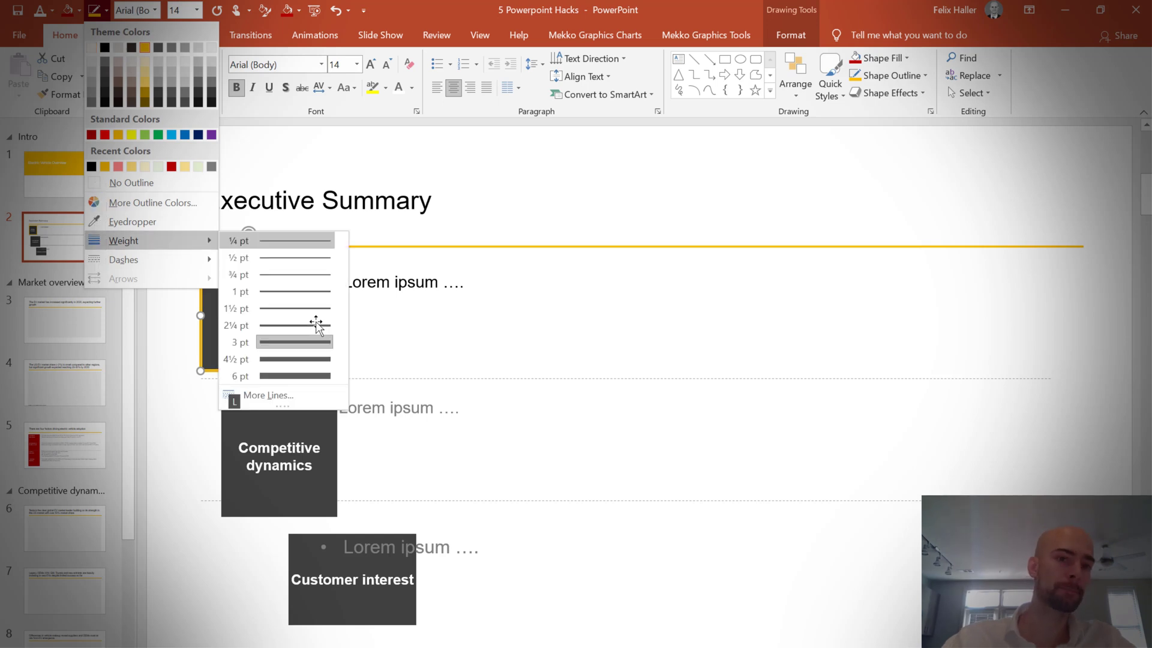
key(Down)
key(Down)
key(Down)
key(Down)
key(Down)
key(Down)
key(Down)
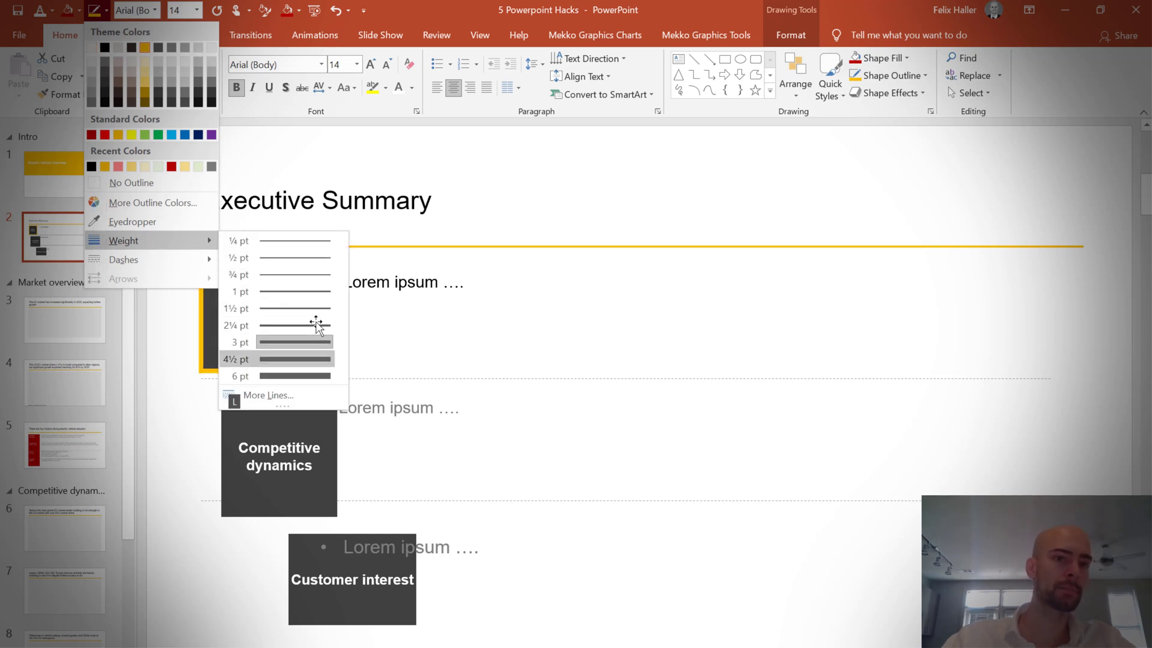
key(Escape)
key(s)
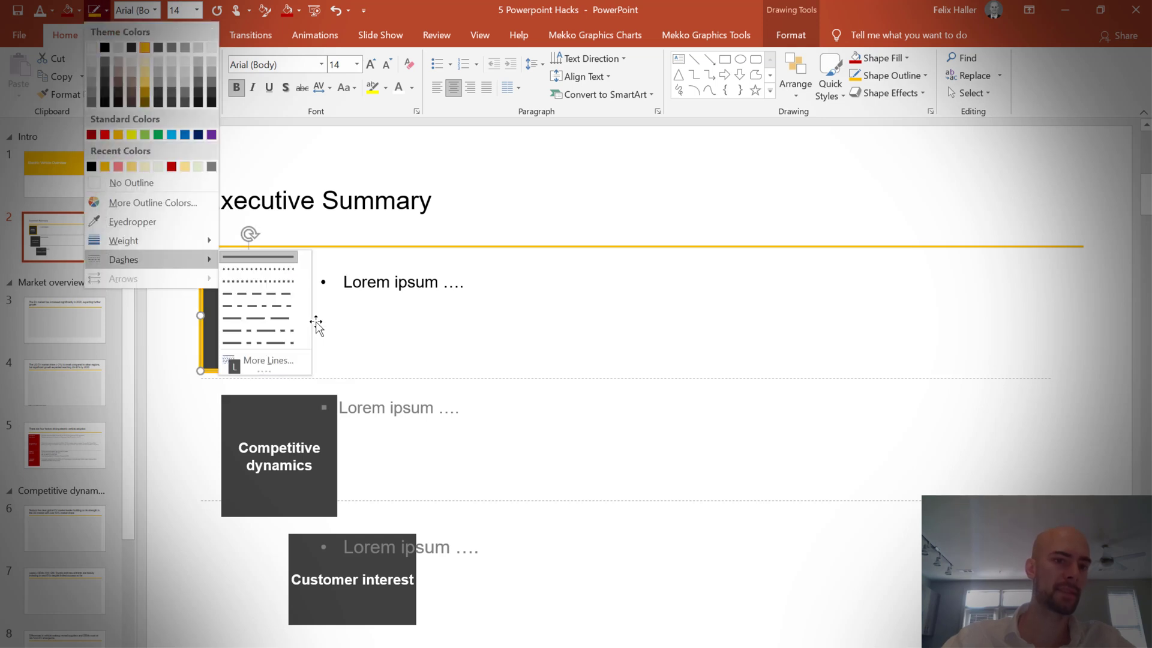
key(Down)
key(Down)
key(Down)
key(Return)
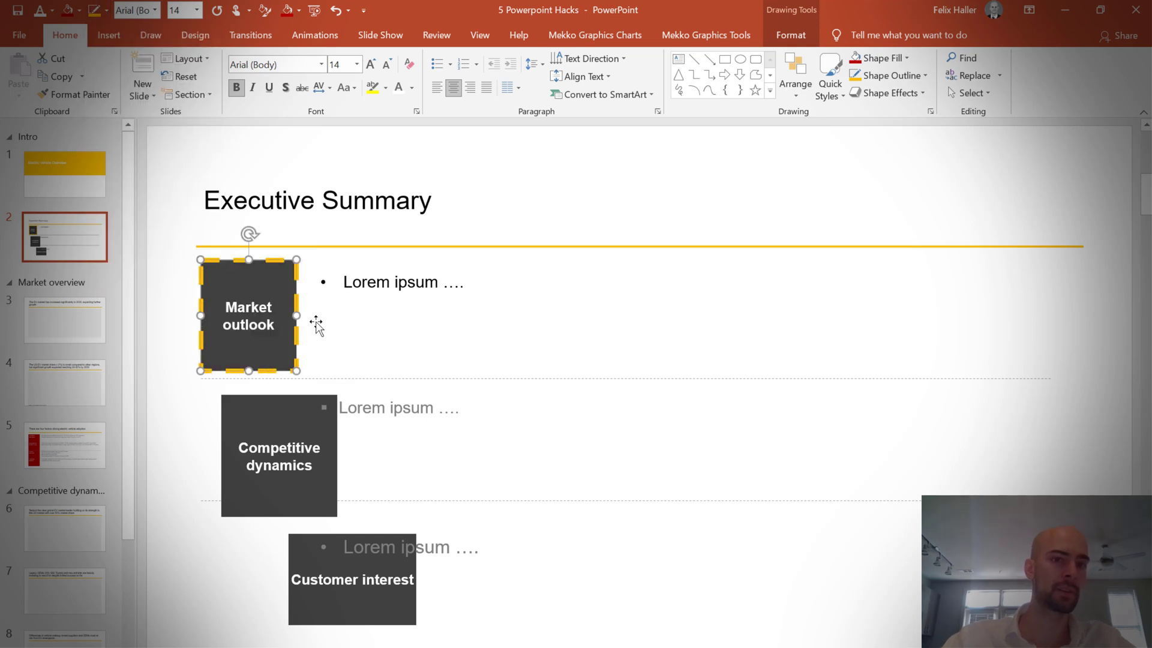
key(alt+3)
key(n)
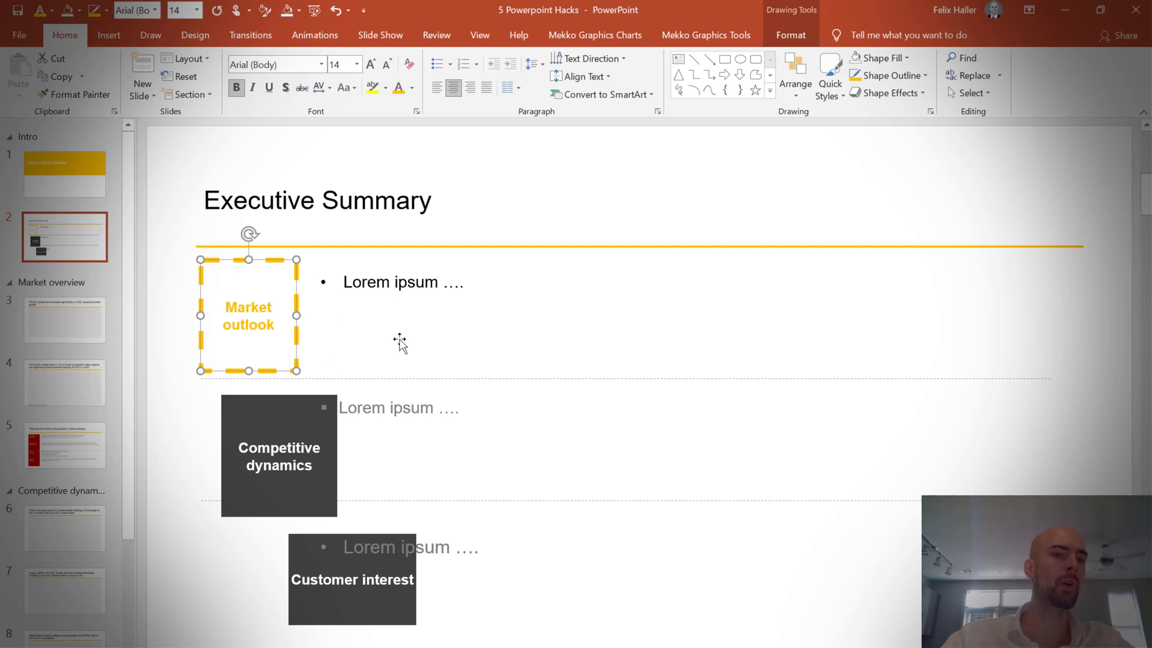
Check the outline options of the adjacent Lorem ipsum text box, leaving it unchanged.
click(406, 341)
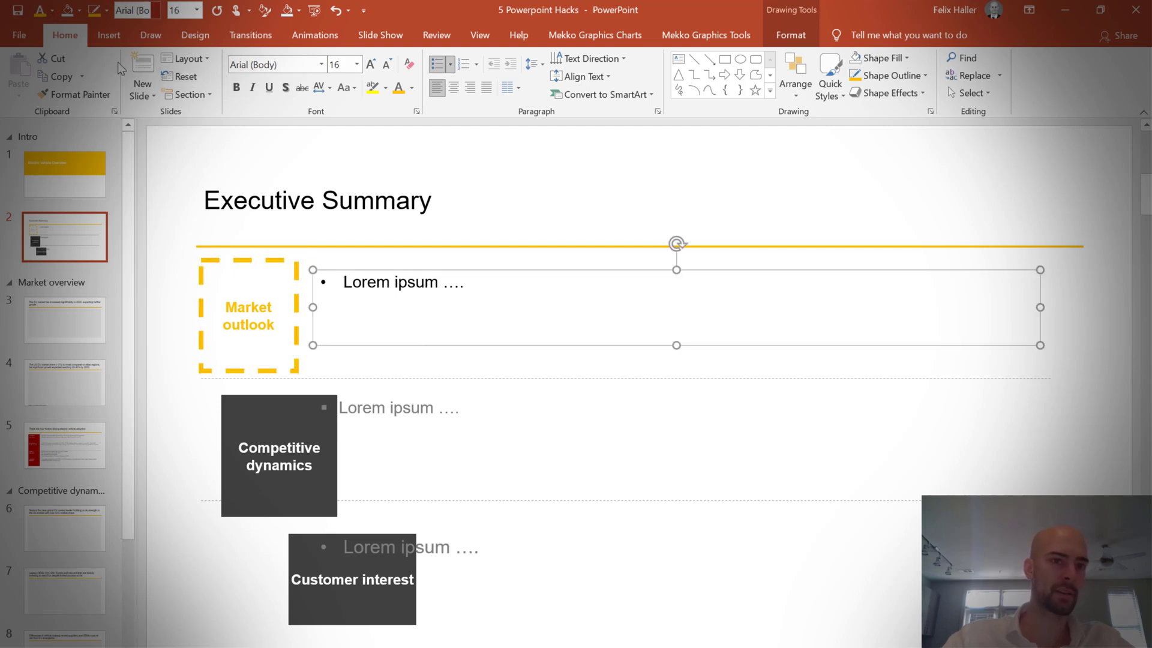
key(alt+4)
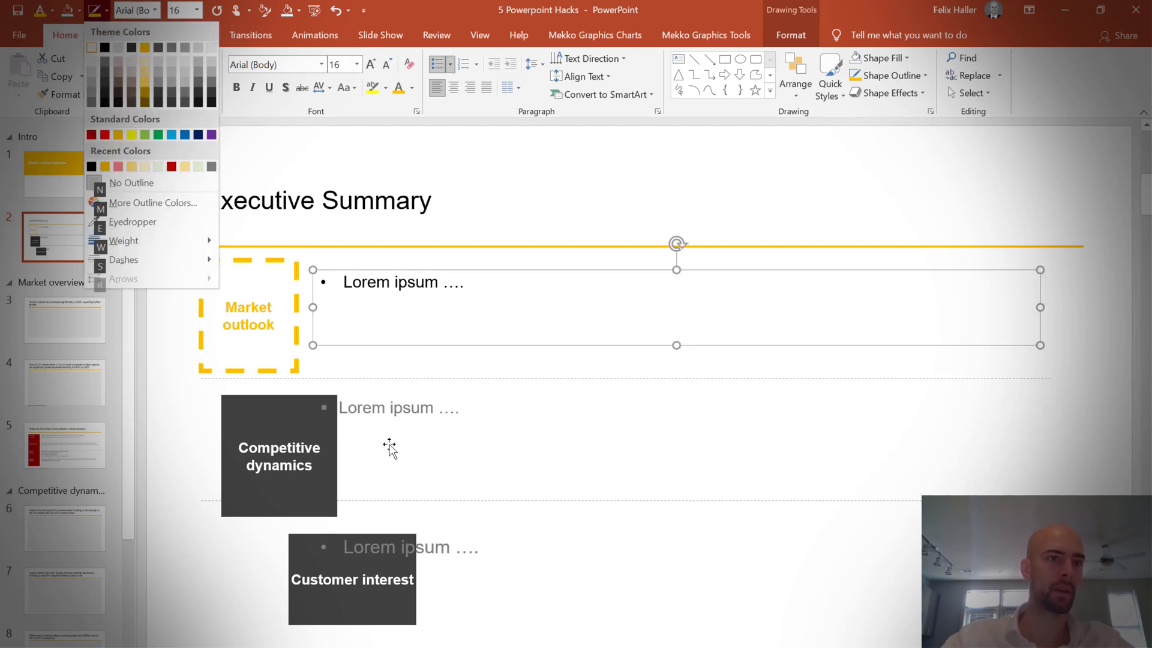
key(n)
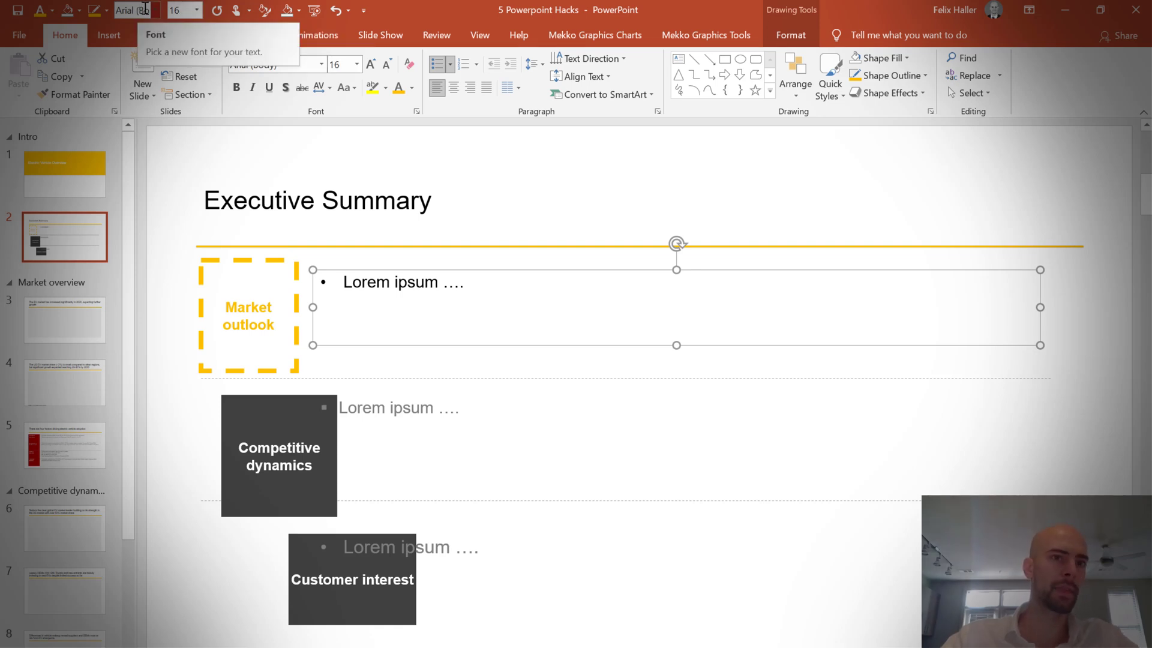
Select all text in the slide 5 factors table and apply Verdana.
click(65, 445)
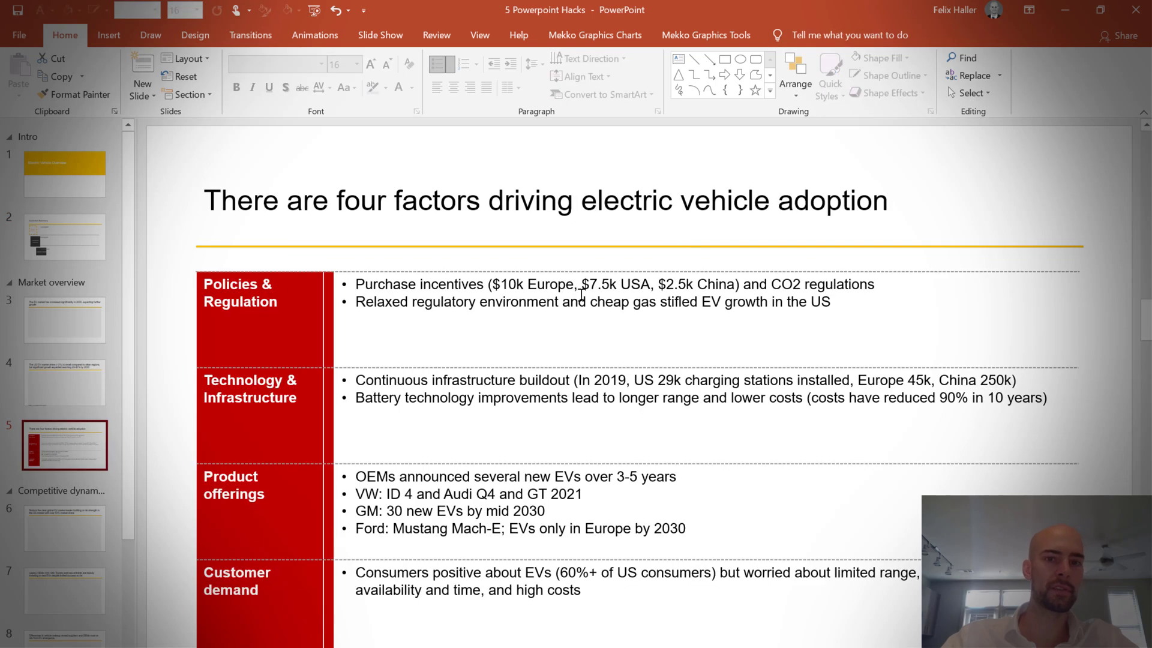
click(542, 304)
key(ctrl+a)
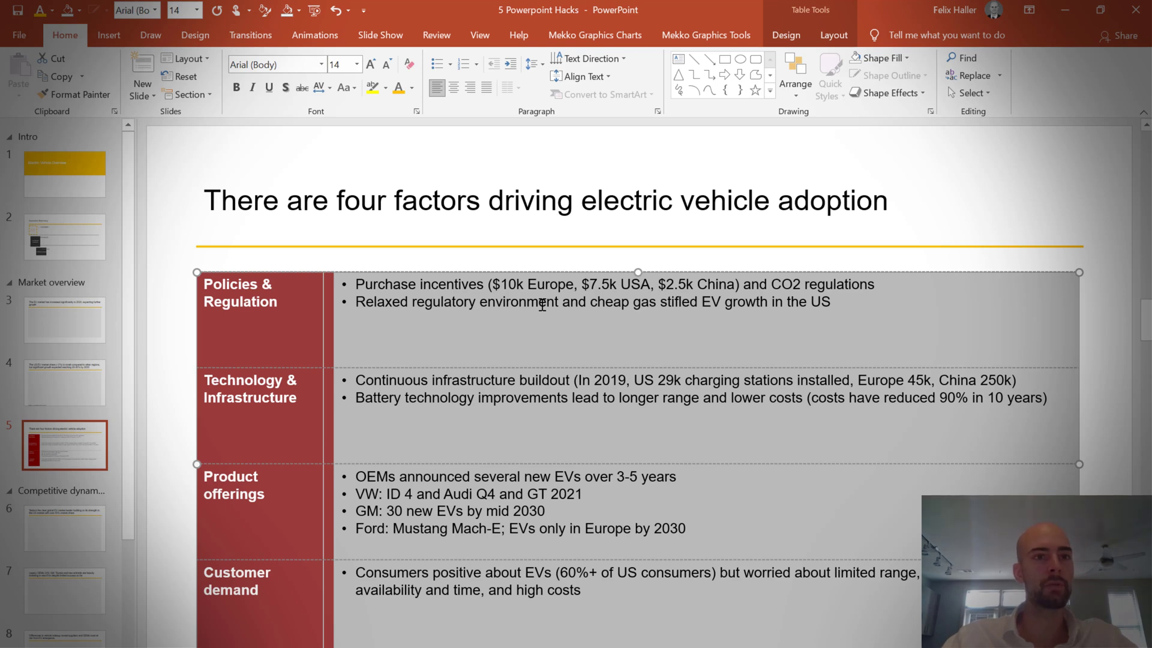
key(alt)
text(5)
text(Verdana)
key(Return)
Try Arial and Times New Roman on the table text, settling on Arial.
key(alt)
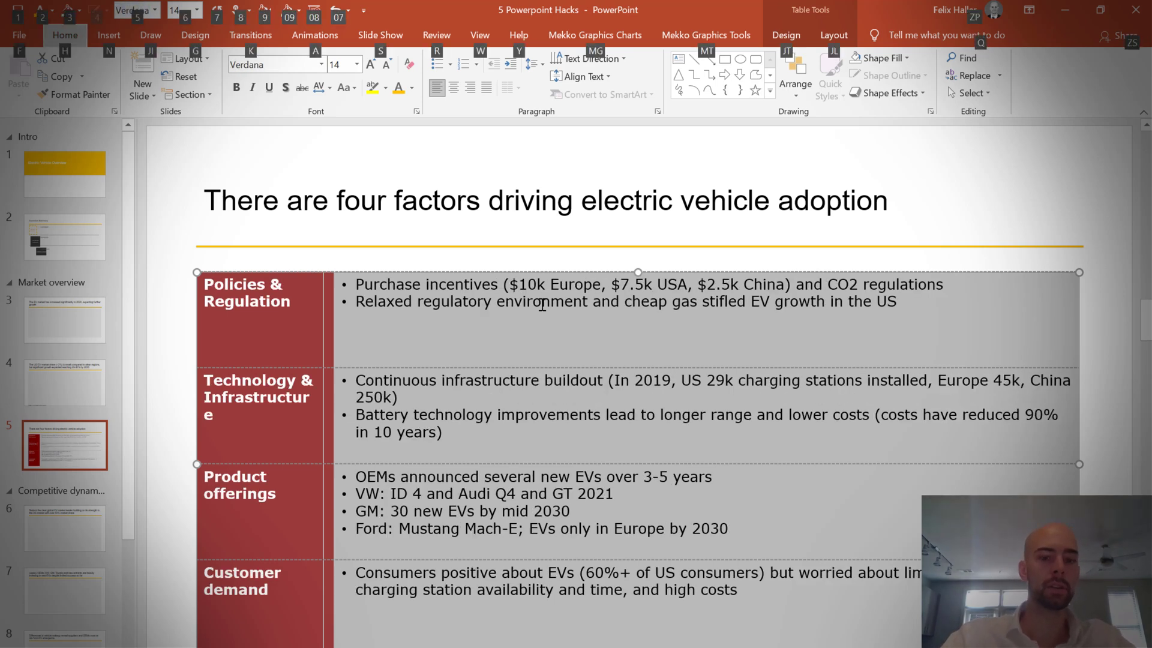
text(5Arial (Headings))
key(Return)
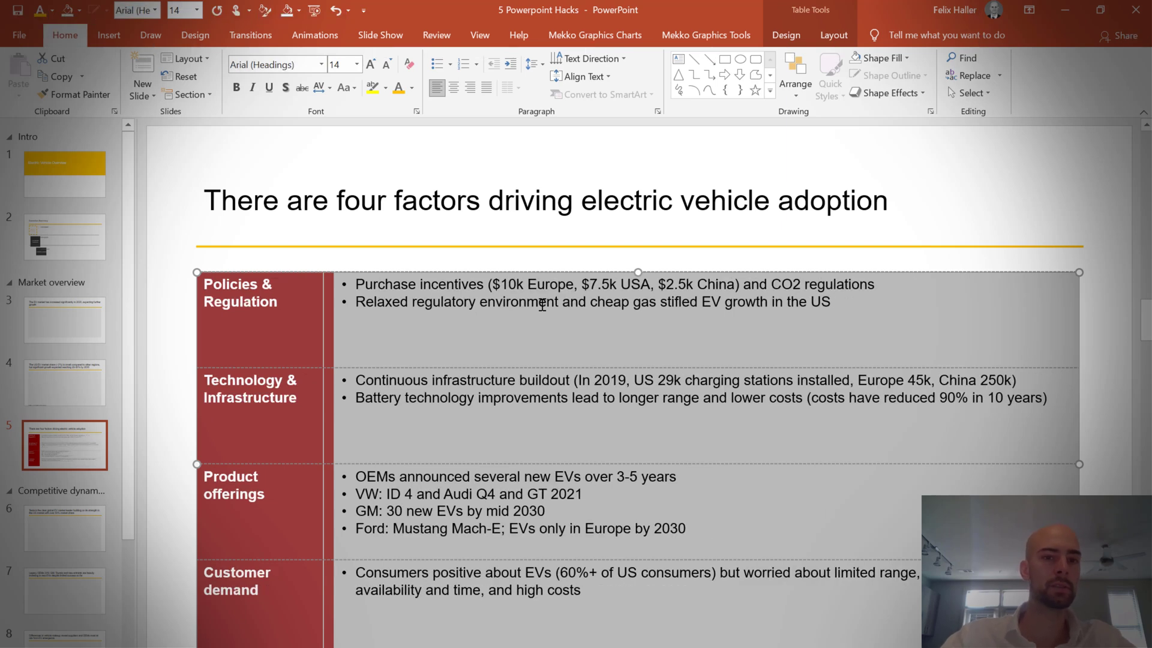
key(alt+5)
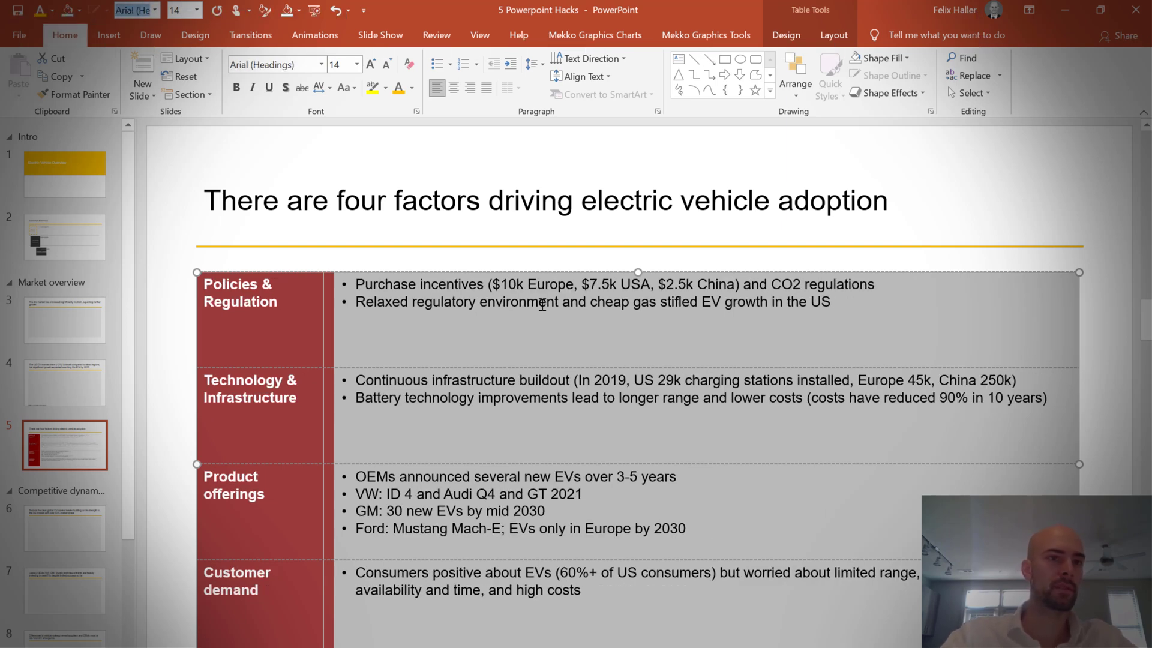
text(Times New Roman)
key(Return)
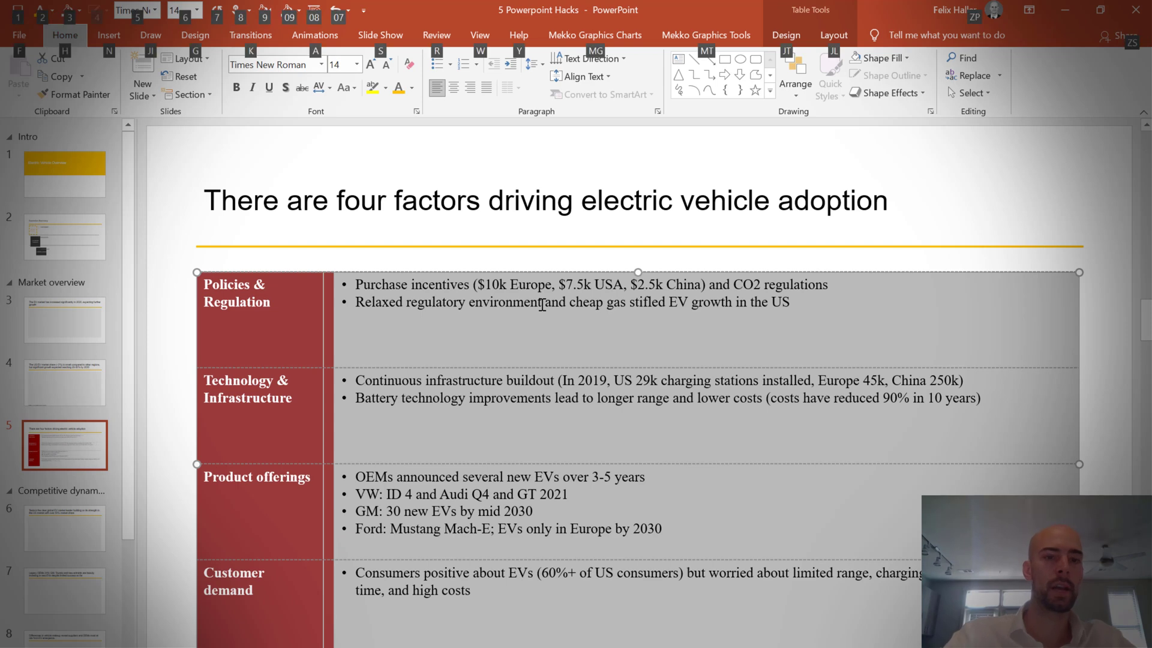
text(Arial)
key(Return)
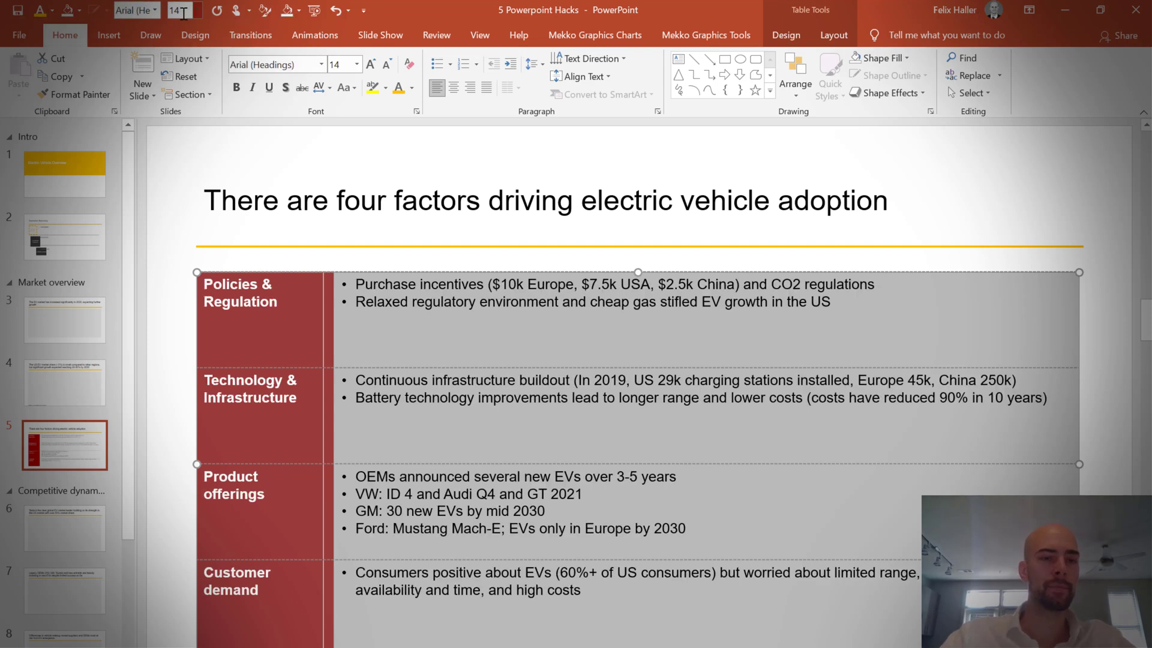
Enlarge the table text to 16 pt, then set it back to 14 pt.
key(alt)
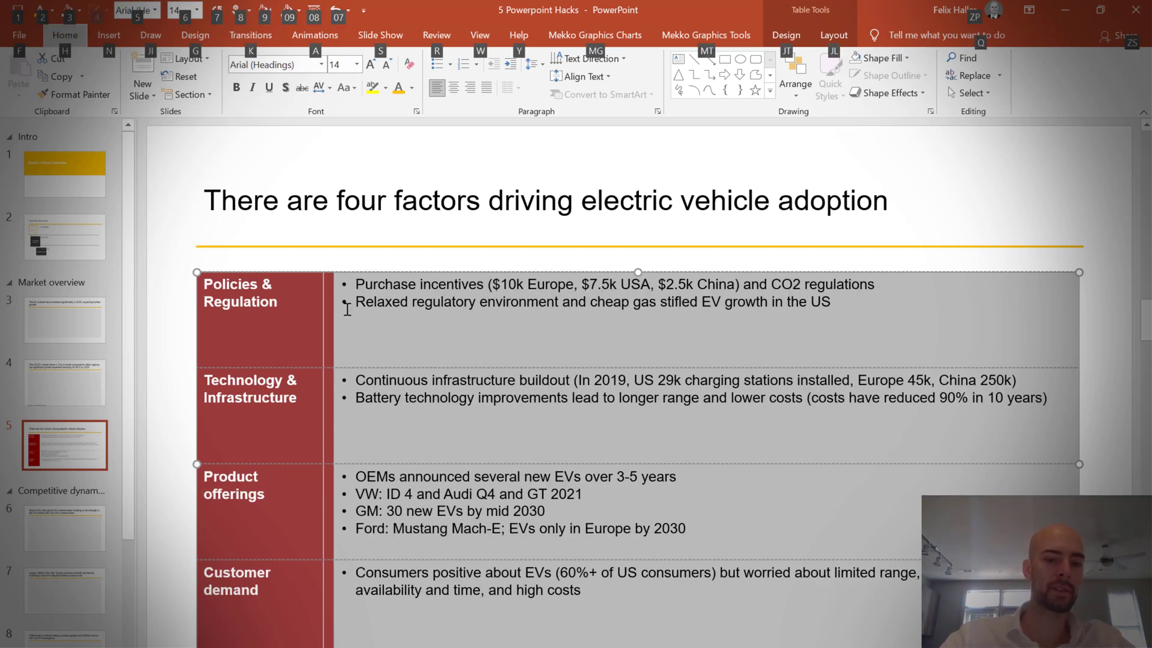
text(616)
key(Return)
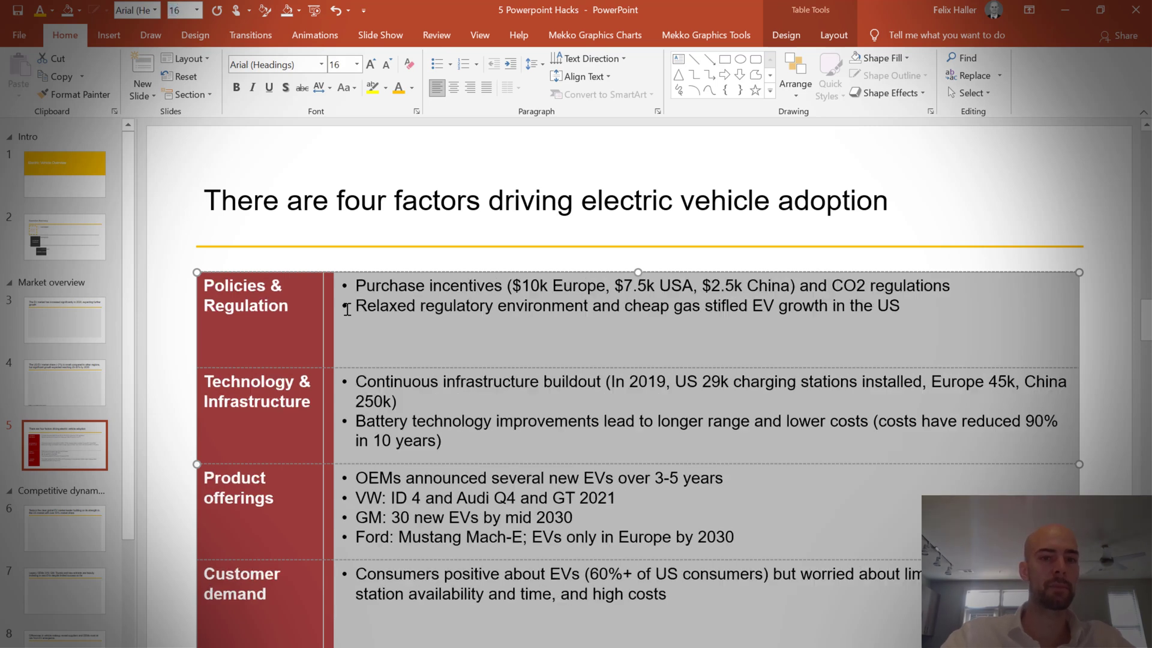
key(alt)
text(614)
key(Return)
Keep the table's line spacing at 1.0 and go to the US EV market share slide.
click(347, 309)
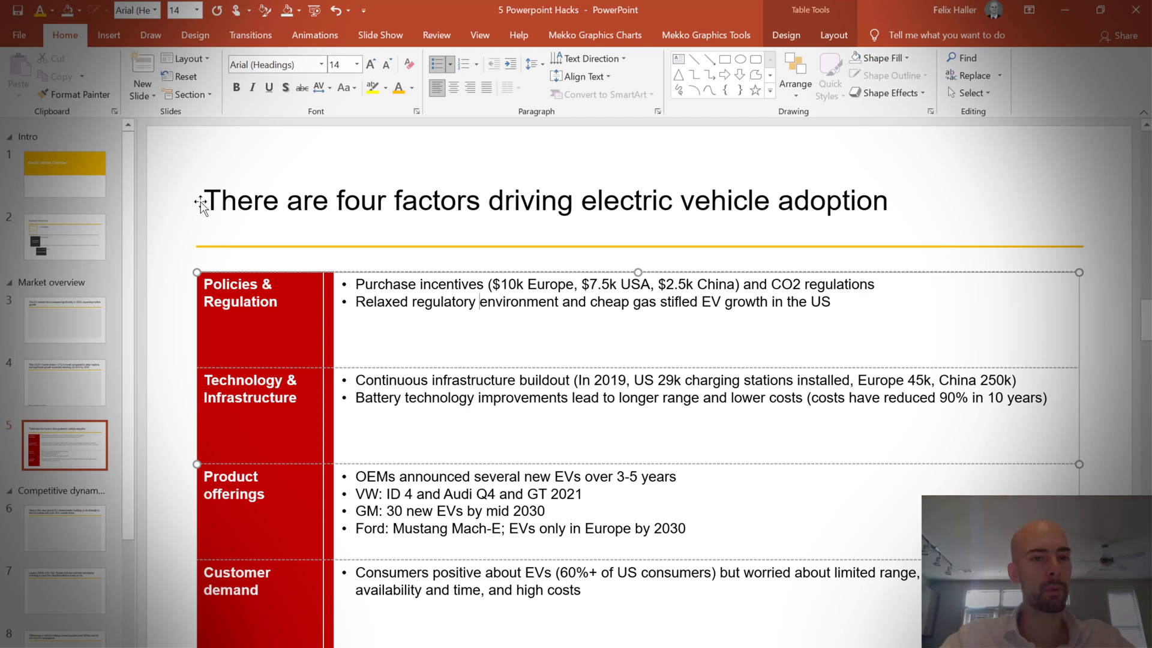
click(171, 328)
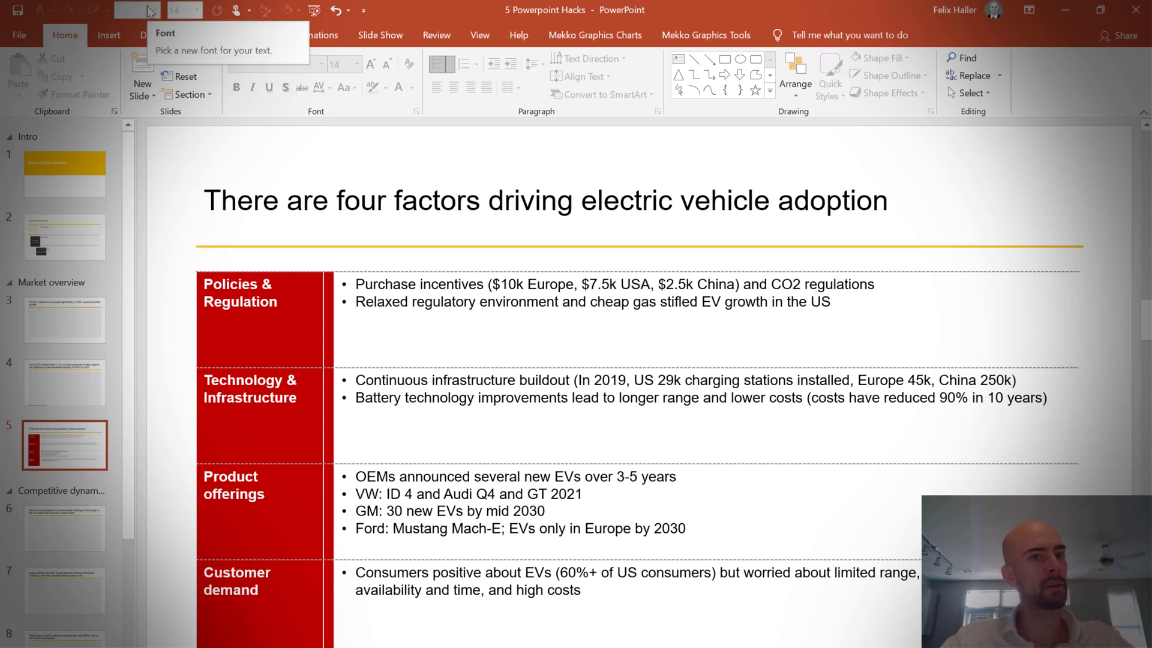
click(240, 12)
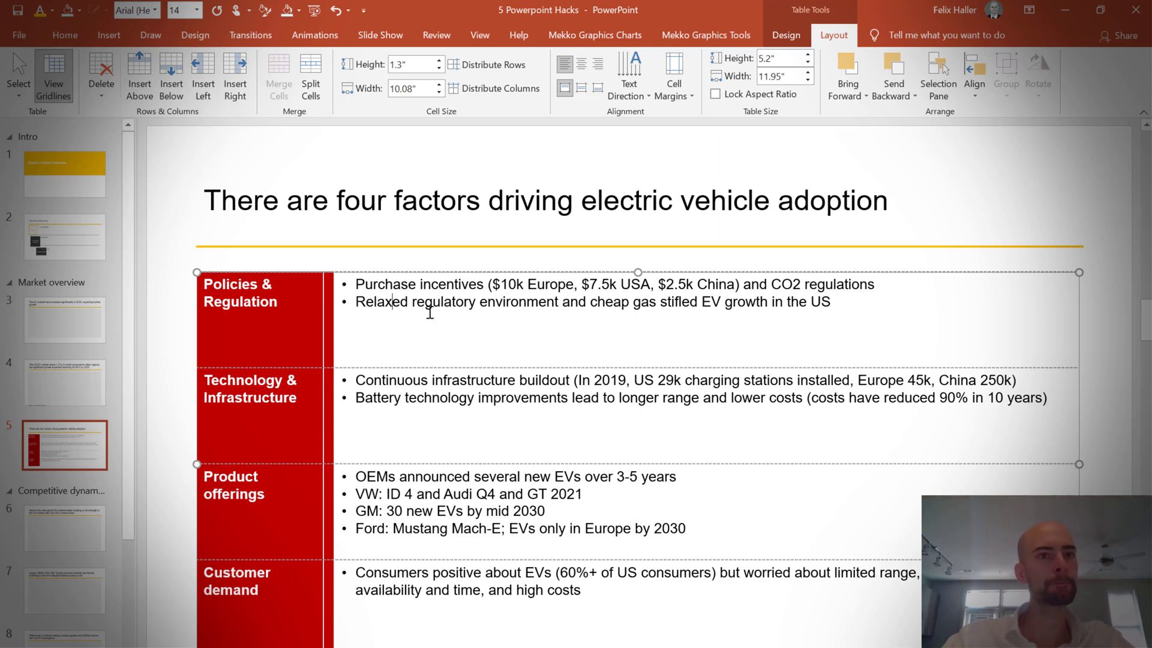
click(66, 35)
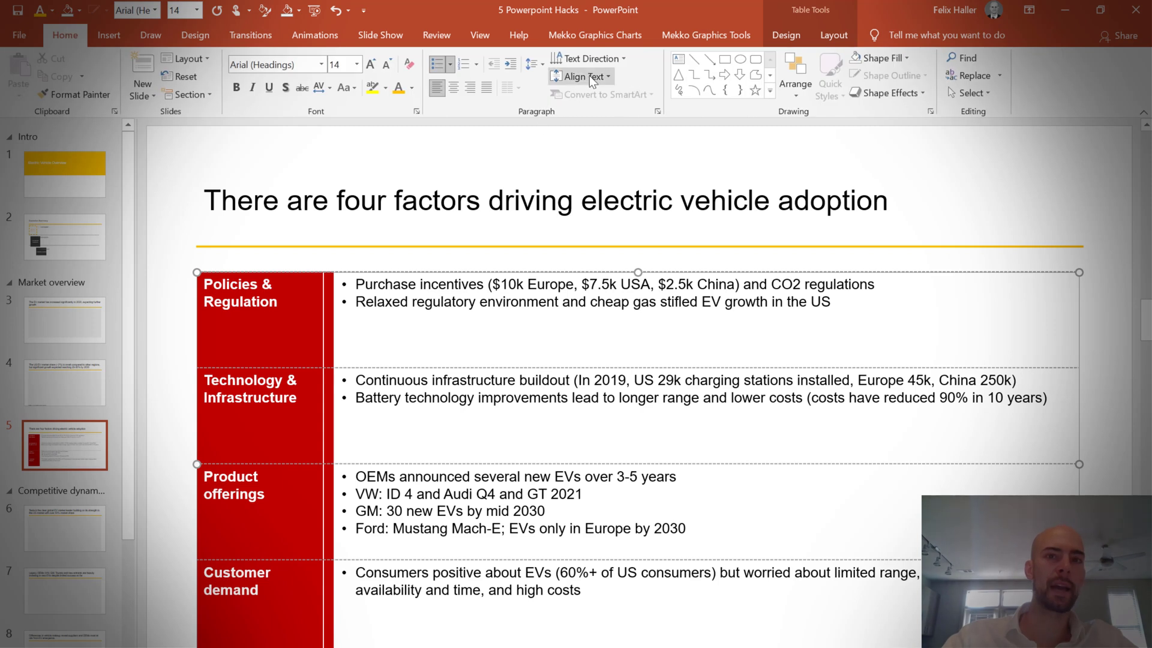
click(541, 63)
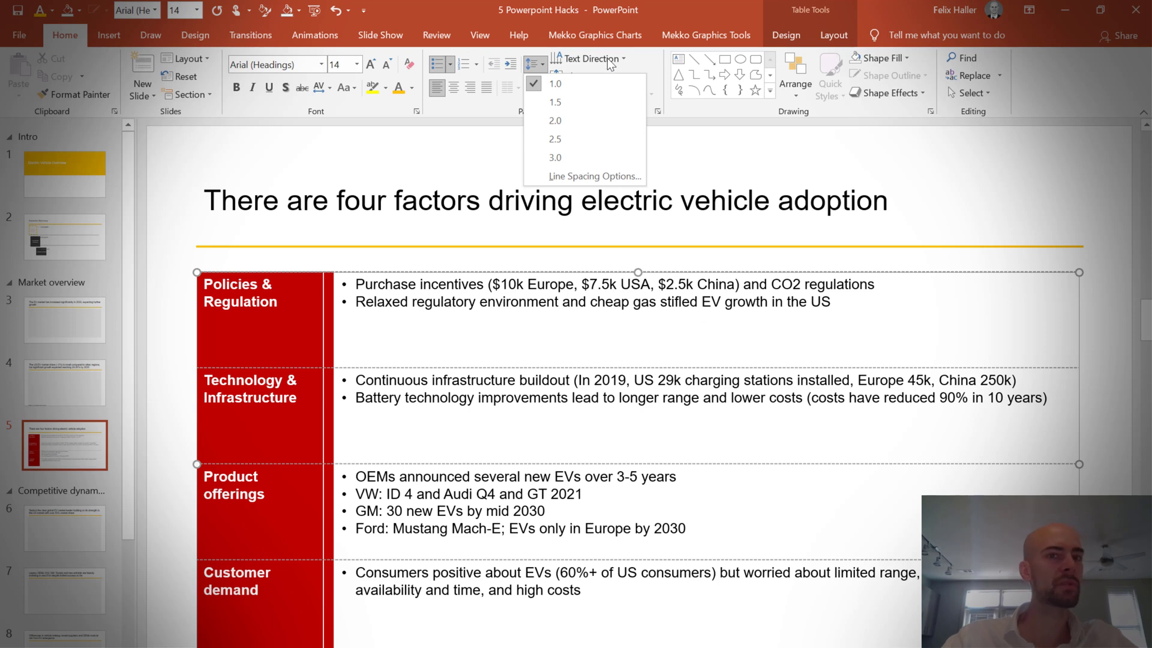
click(474, 322)
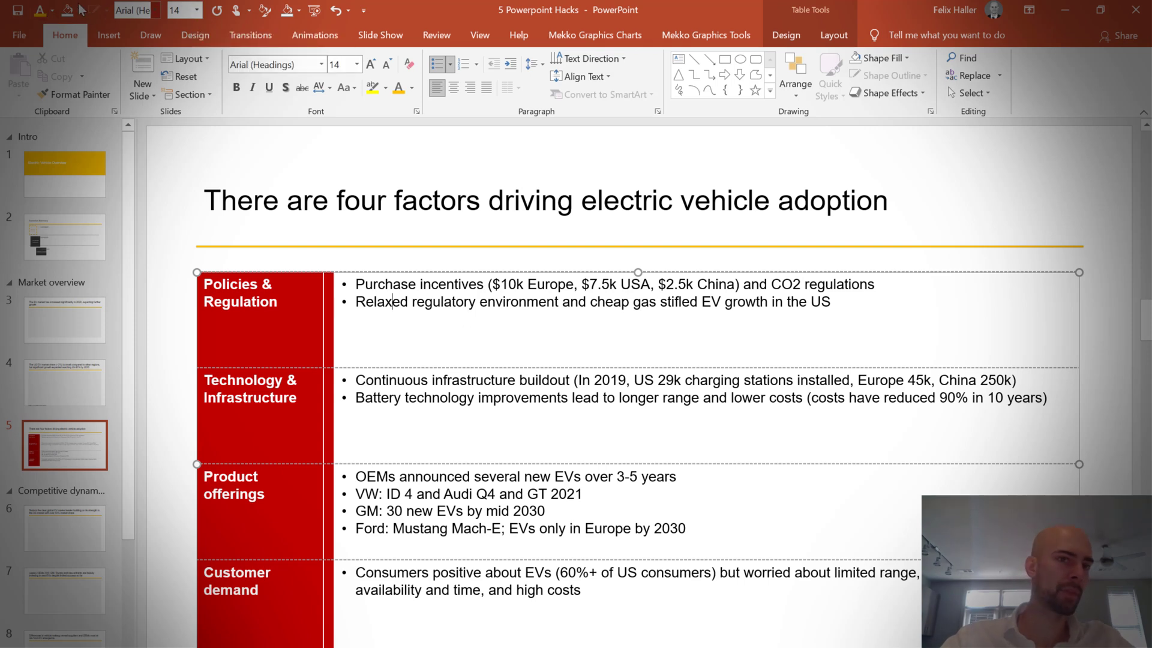
key(Page_Up)
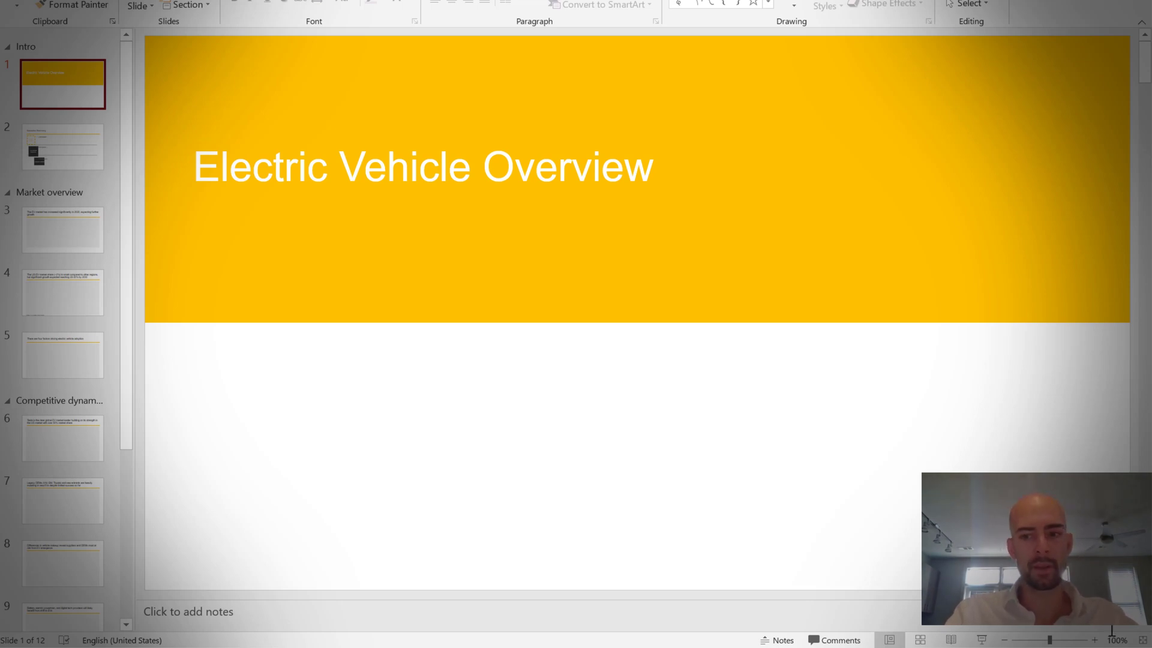
Switch to Slide Sorter view and open slide 3, the 2020 EV market growth slide.
click(921, 640)
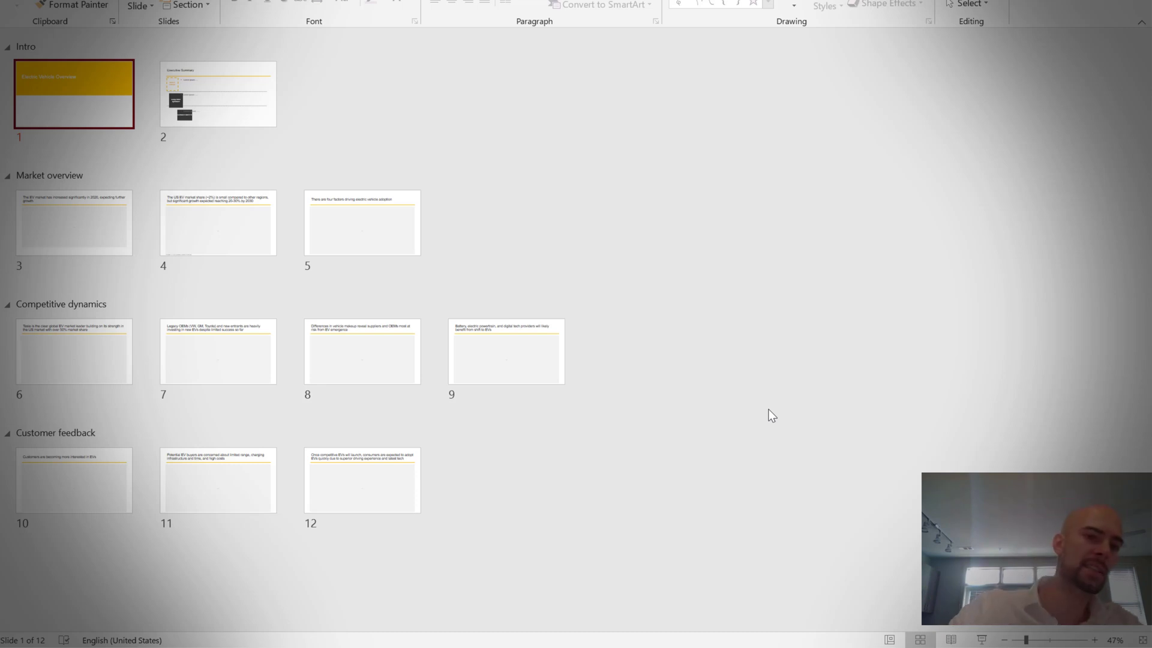
double_click(42, 240)
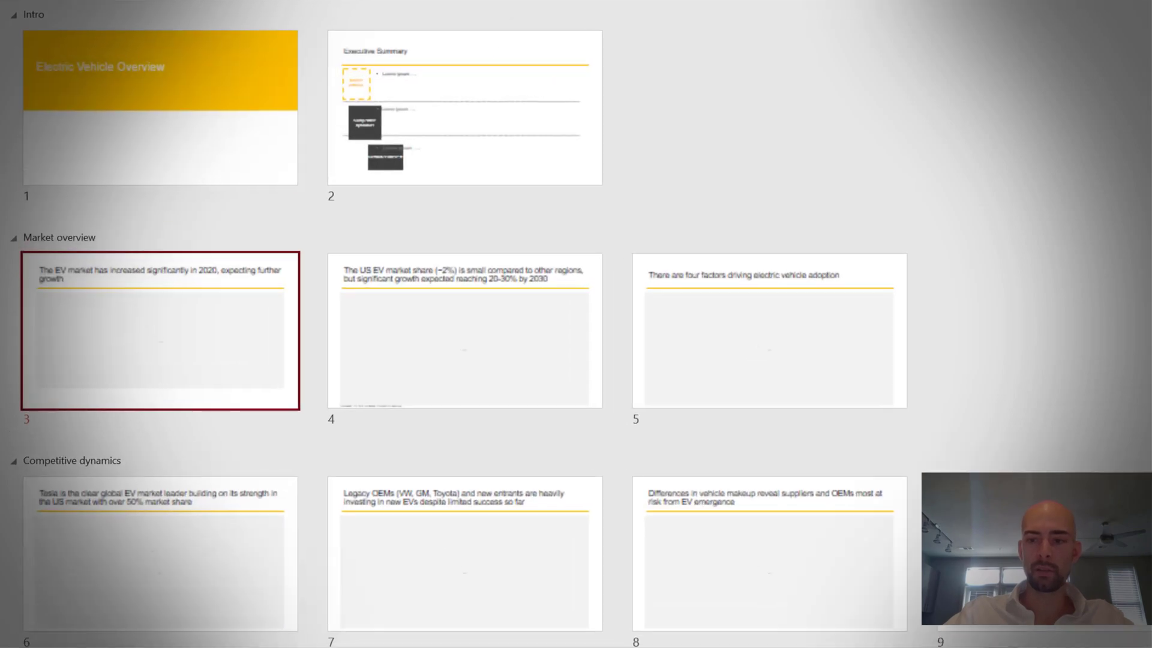
scroll(954, 262, down, 3)
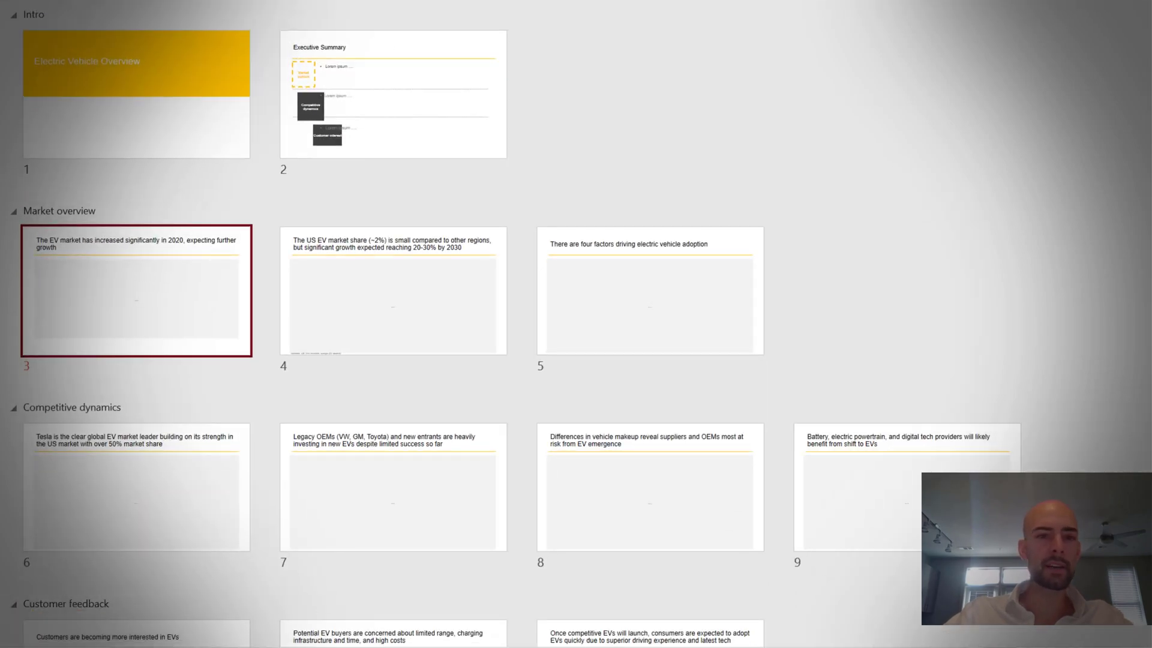
scroll(900, 288, down, 2)
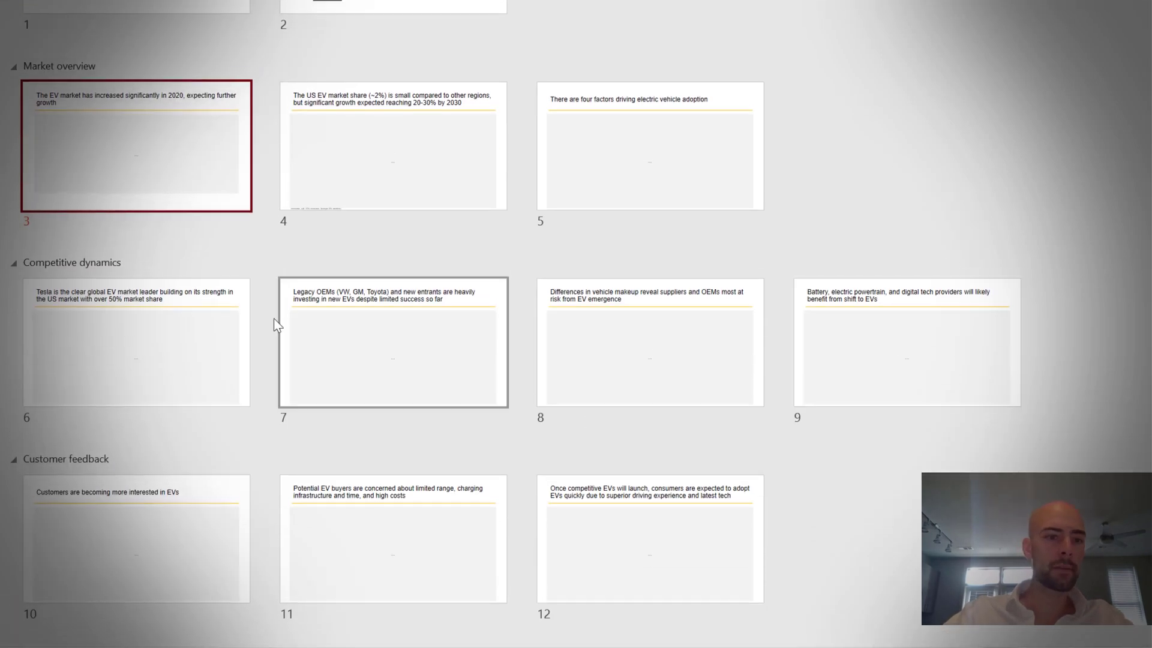
scroll(258, 321, up, 3)
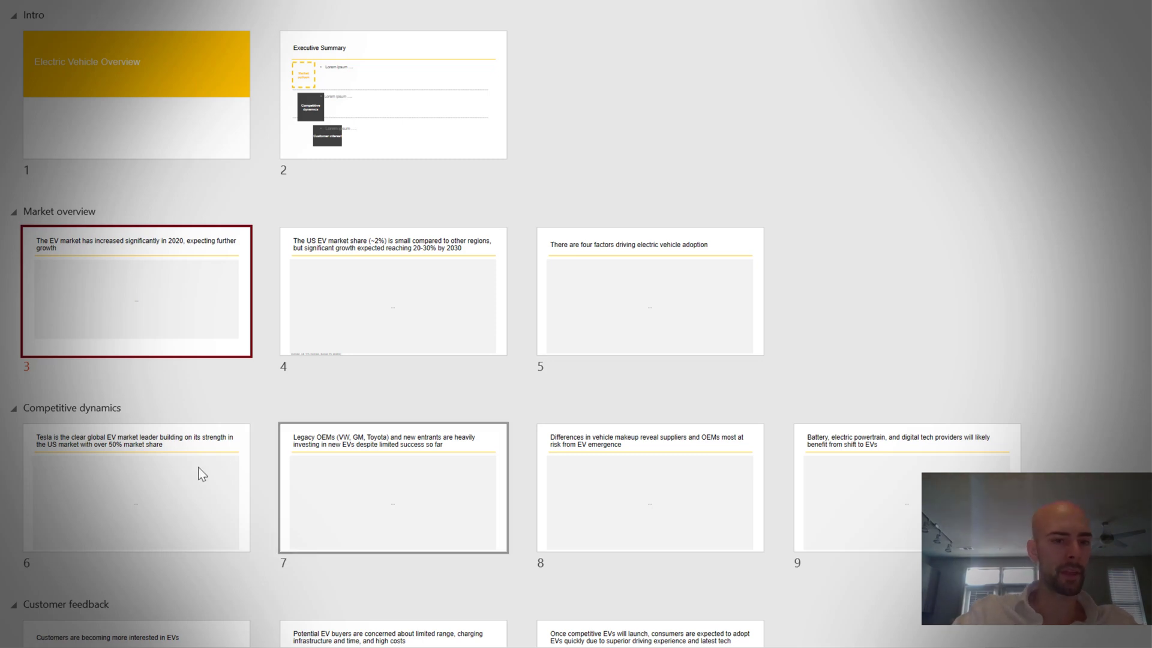
scroll(172, 480, down, 1)
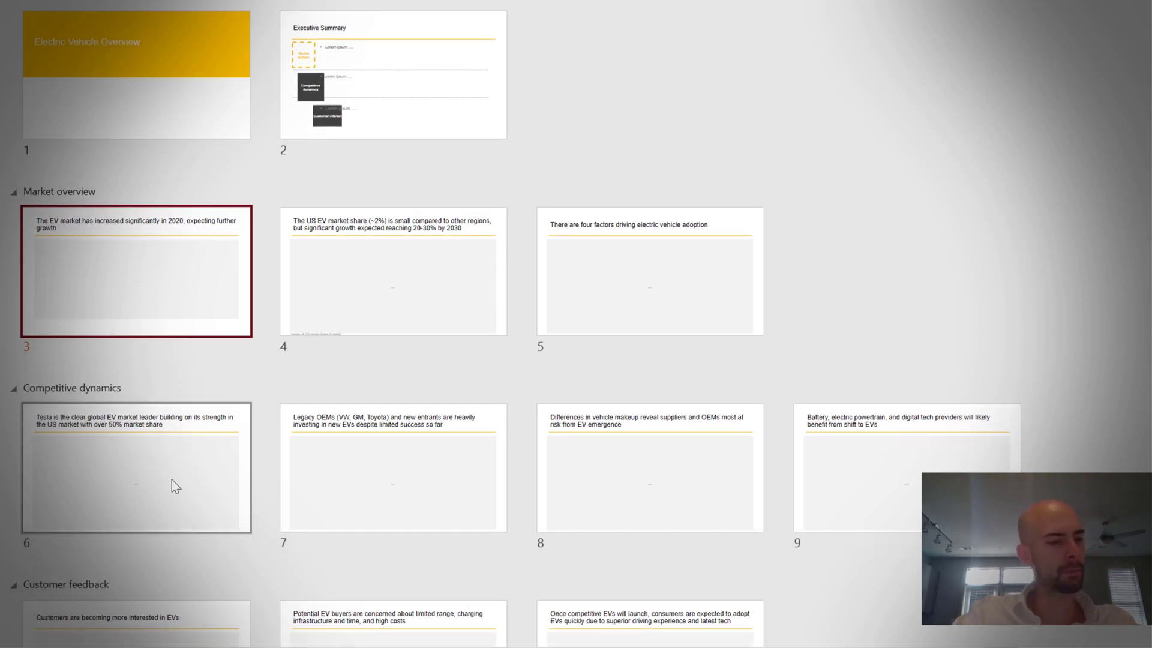
scroll(306, 463, down, 3)
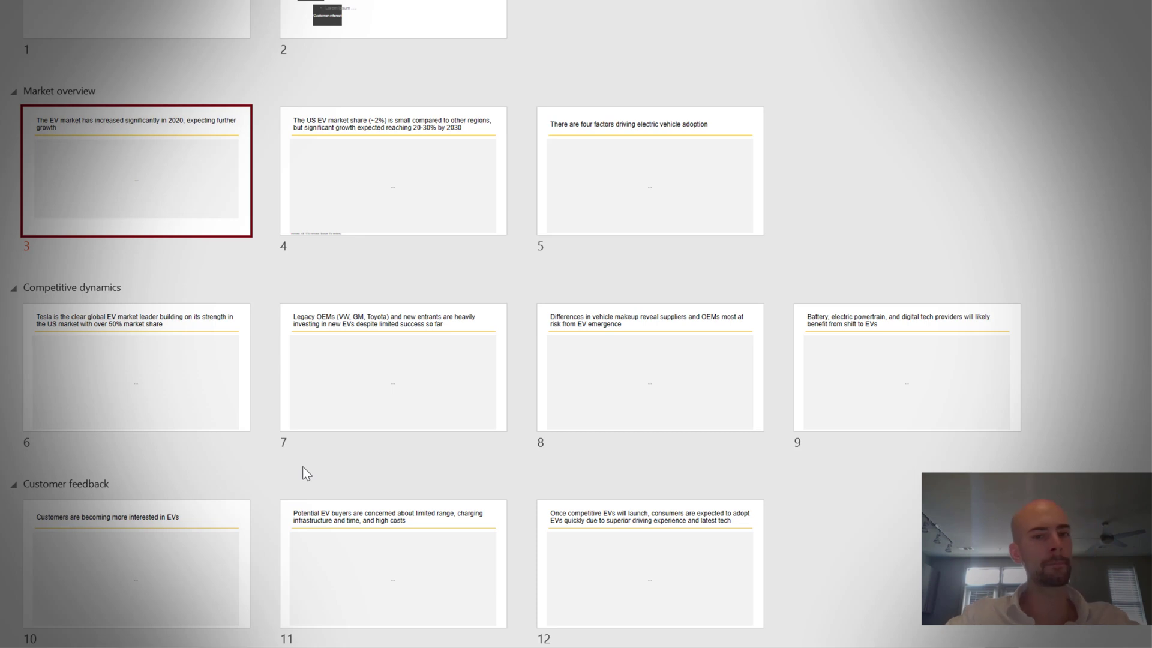
scroll(303, 462, up, 2)
scroll(588, 165, down, 2)
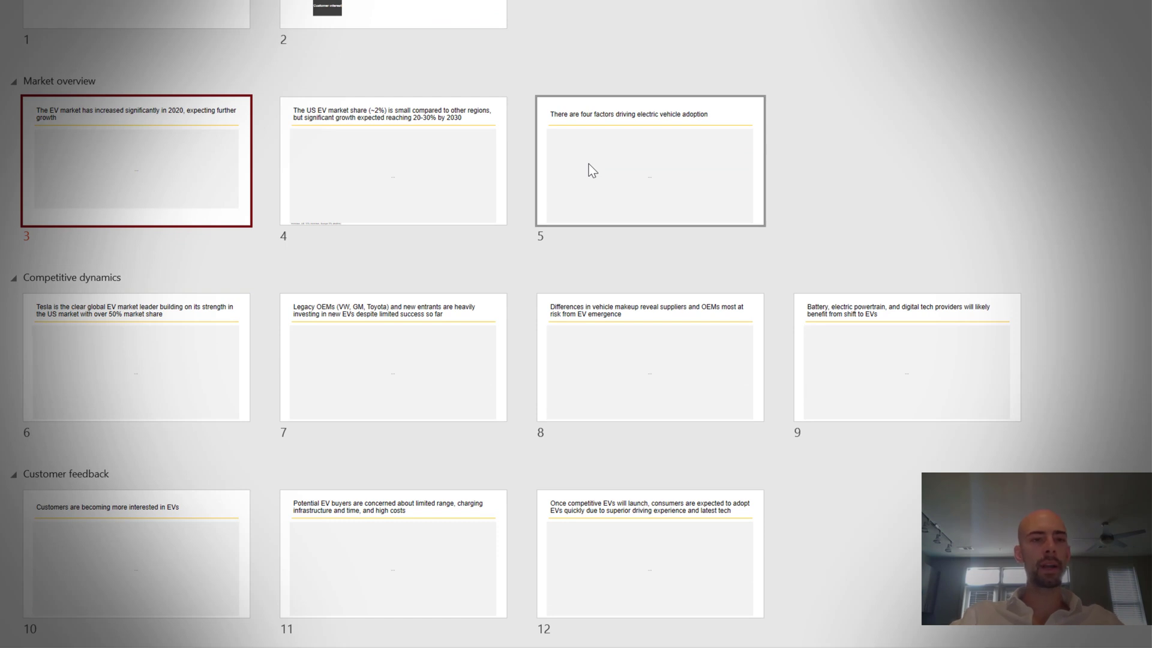
scroll(588, 171, up, 2)
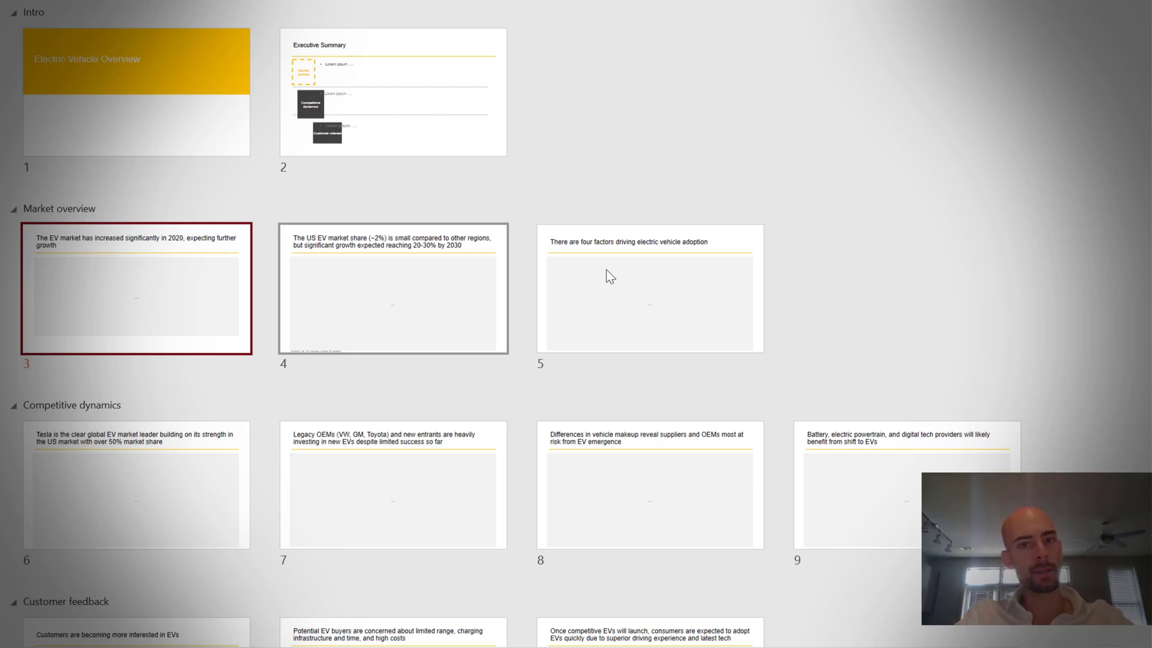
click(650, 277)
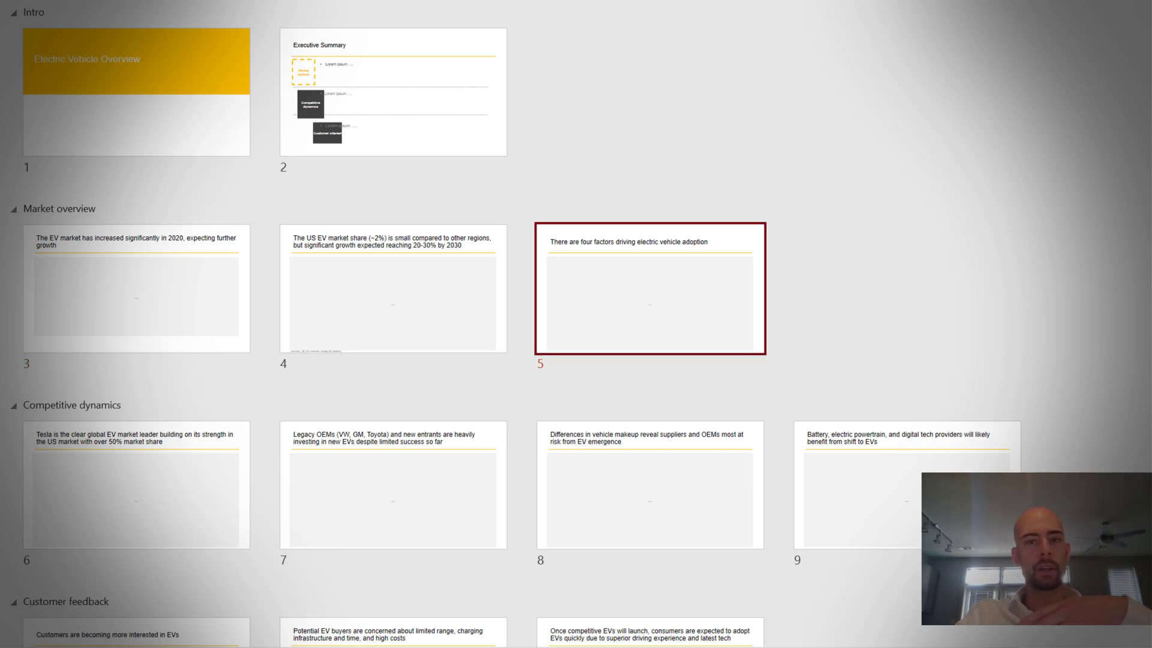
Drag the four-factors slide from position 5 to 3, then check slides 4 and 5.
ctrl+scroll(1061, 386, up, 3)
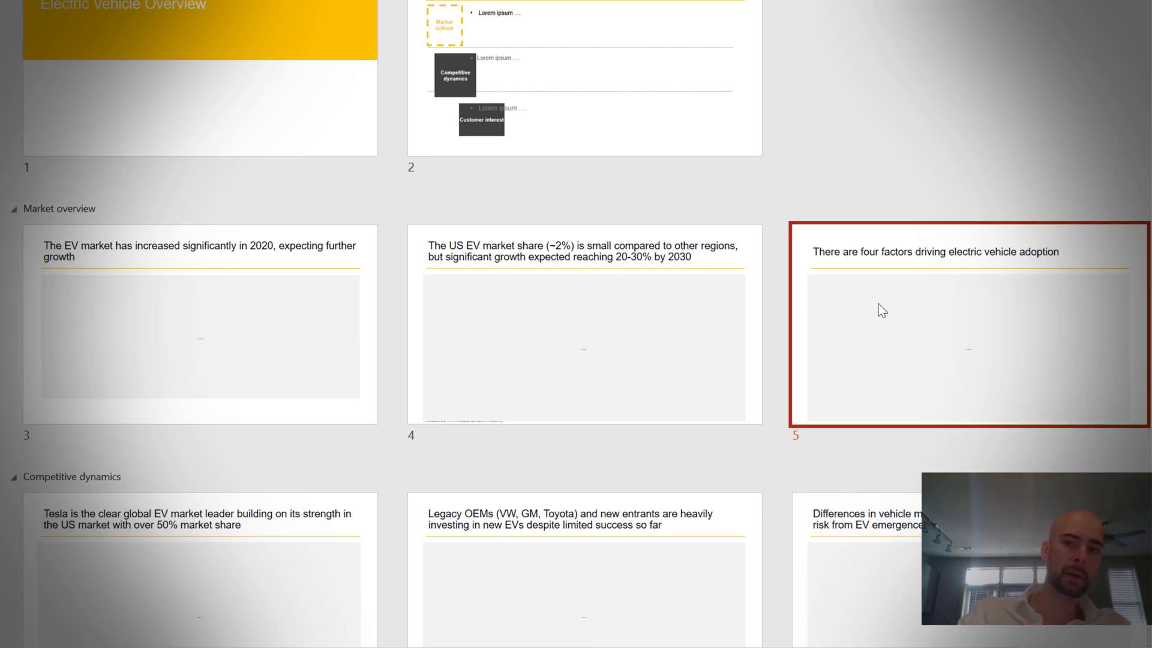
drag(888, 303, 566, 322)
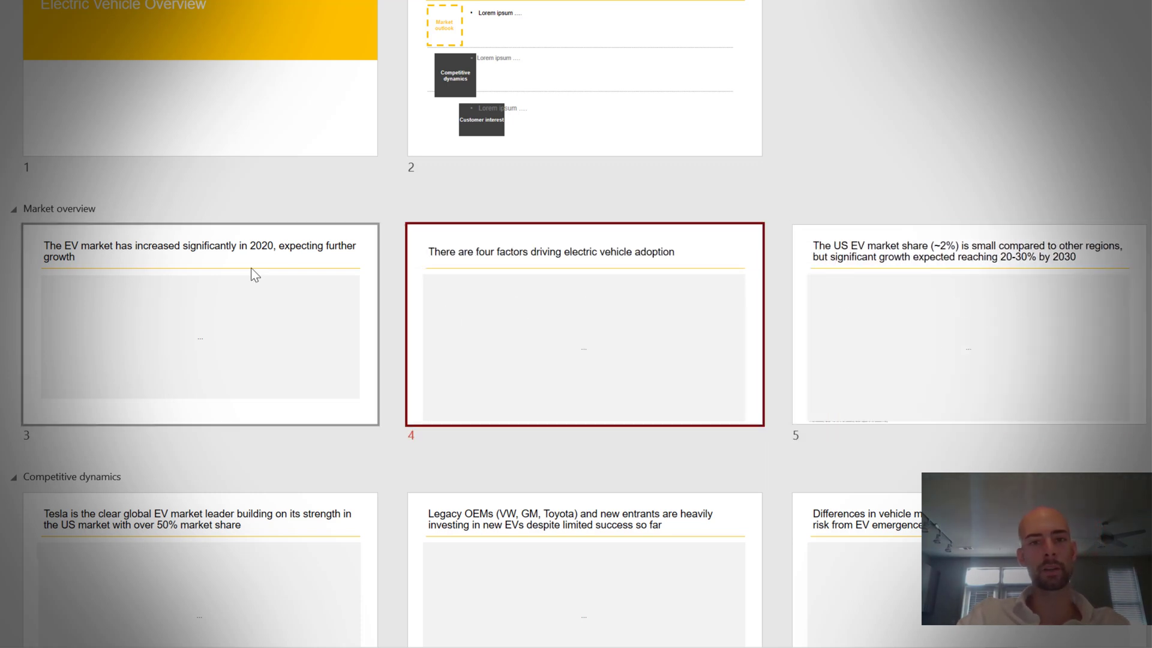
drag(419, 293, 188, 336)
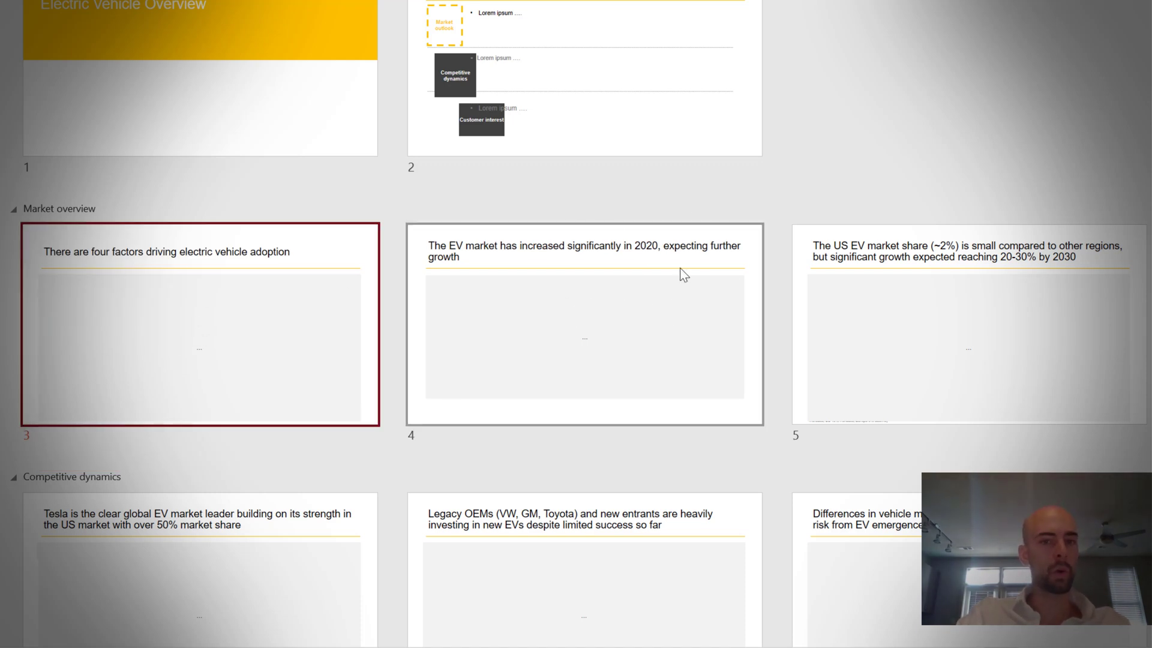
click(589, 333)
click(914, 332)
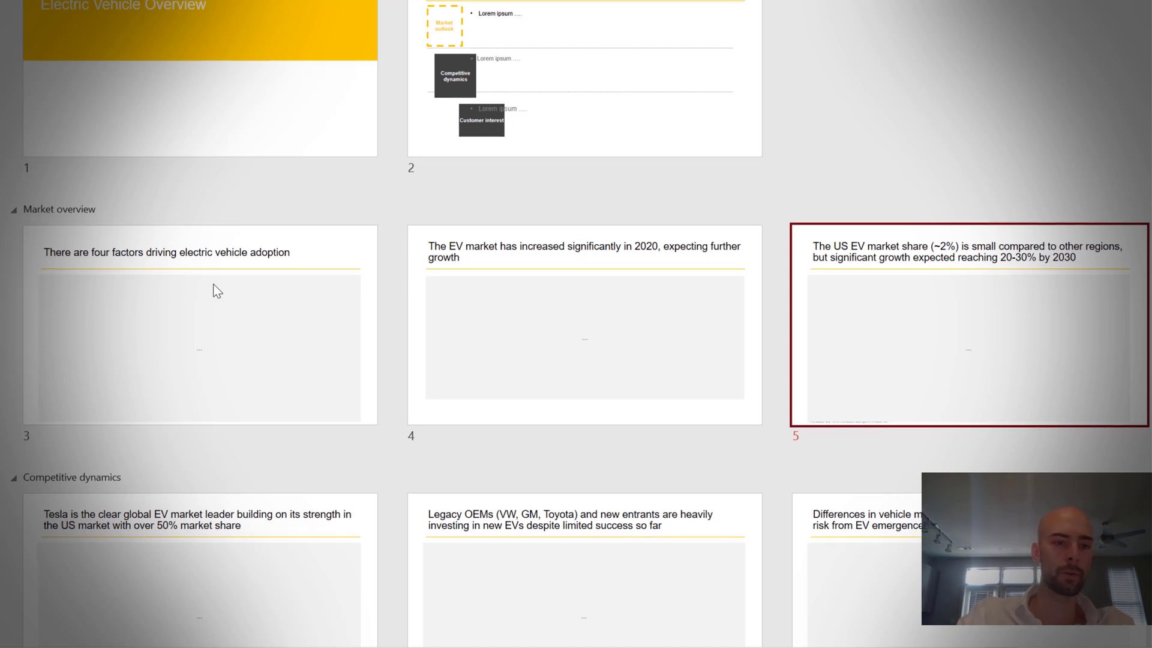
Scroll through the Slide Sorter thumbnails to review the reordered deck.
scroll(430, 357, down, 2)
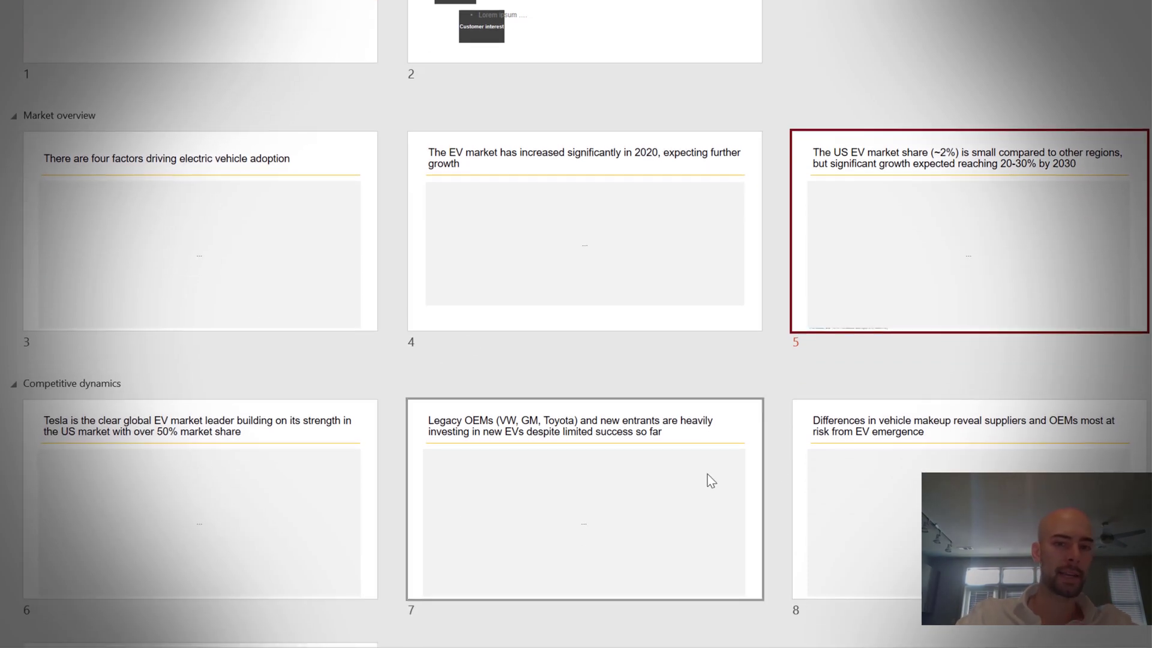
scroll(609, 453, down, 2)
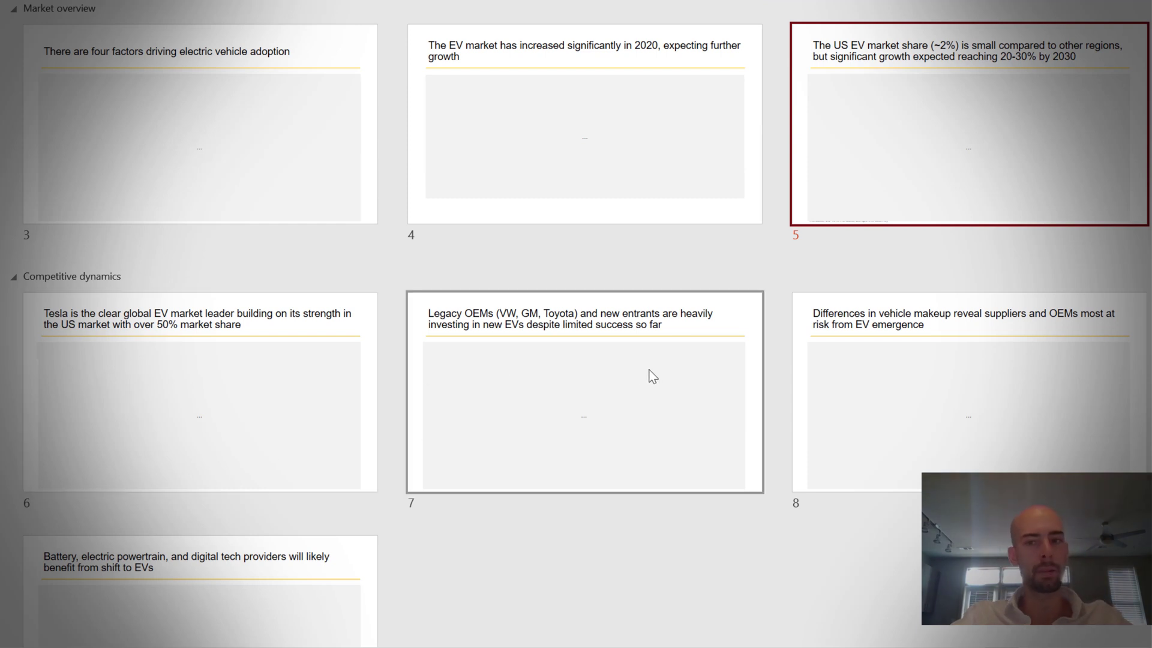
scroll(567, 363, down, 3)
scroll(230, 521, down, 4)
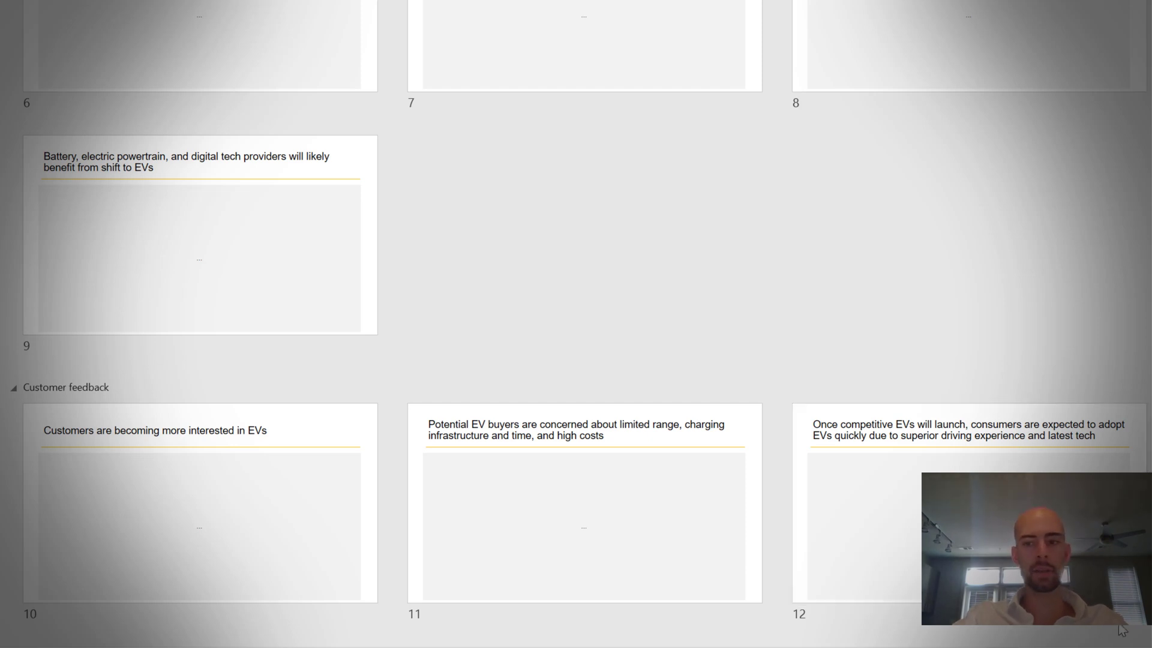
scroll(969, 276, down, 3)
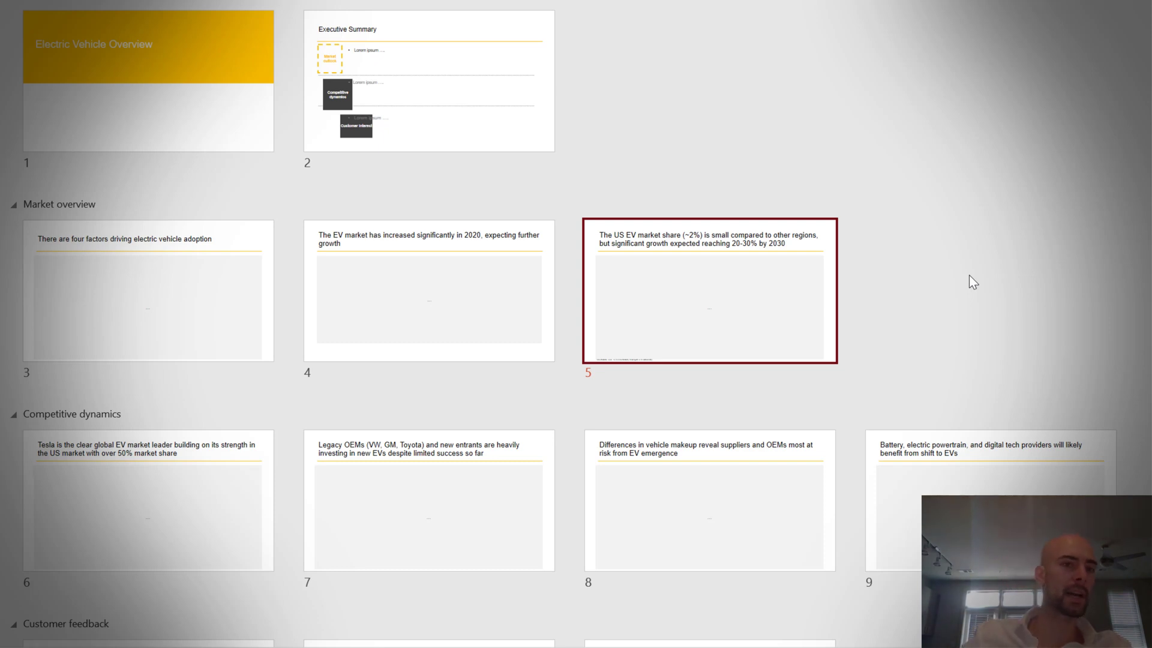
scroll(365, 239, down, 2)
scroll(366, 240, up, 3)
scroll(365, 241, down, 1)
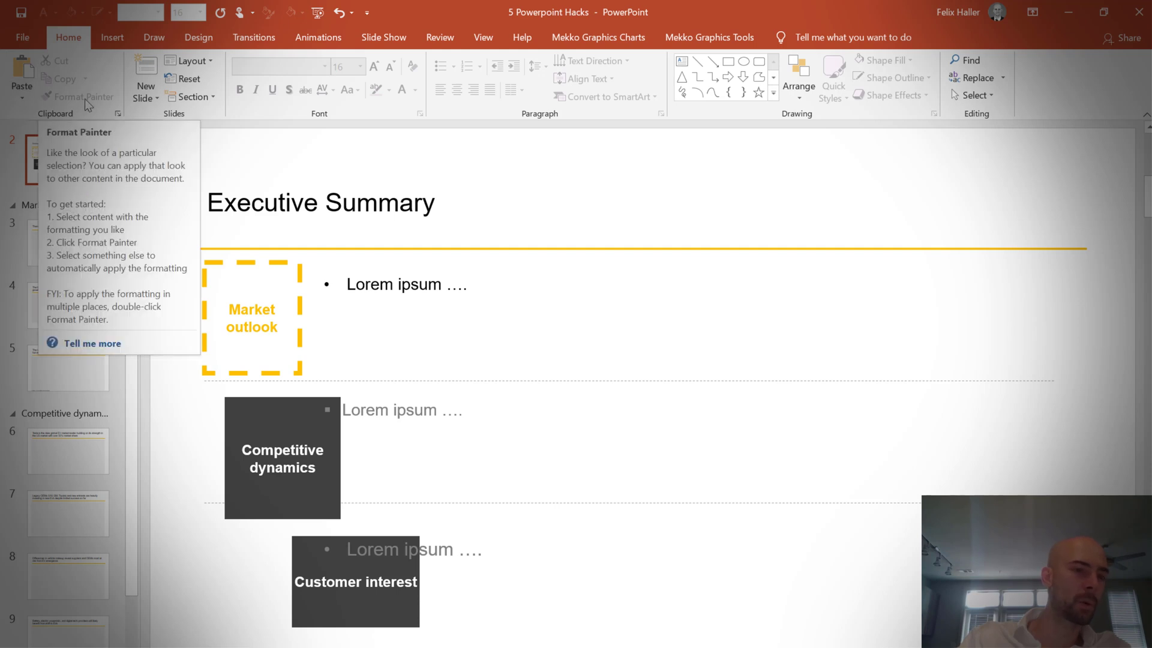
Copy the Market outlook box's formatting onto Competitive dynamics with Format Painter.
click(296, 294)
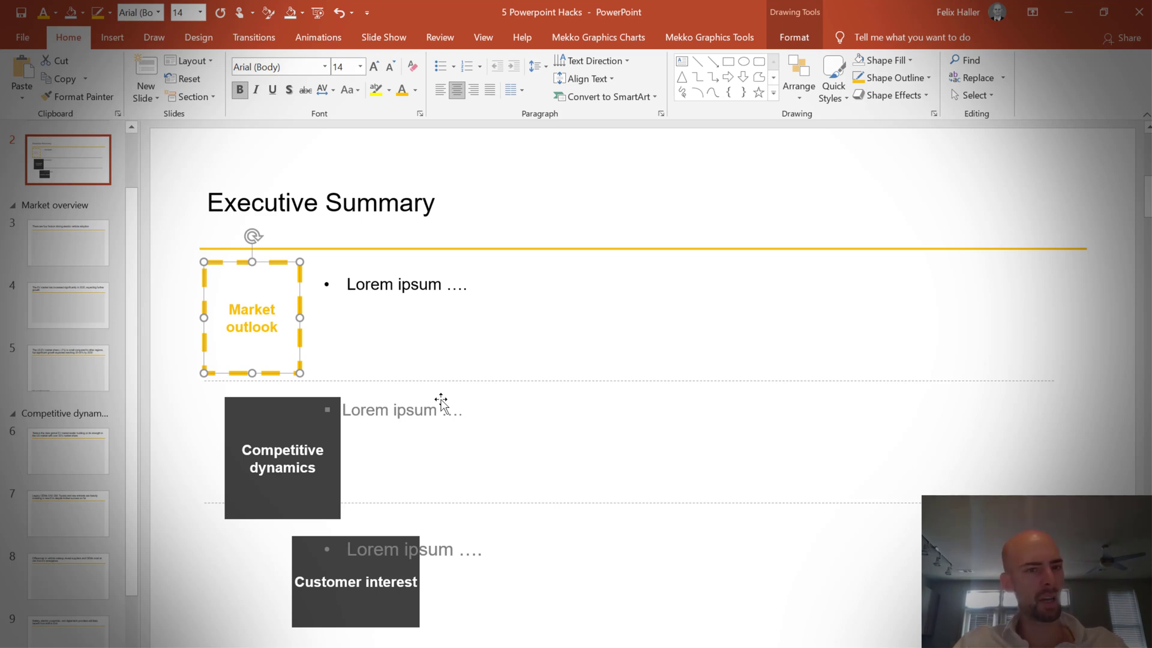
click(309, 429)
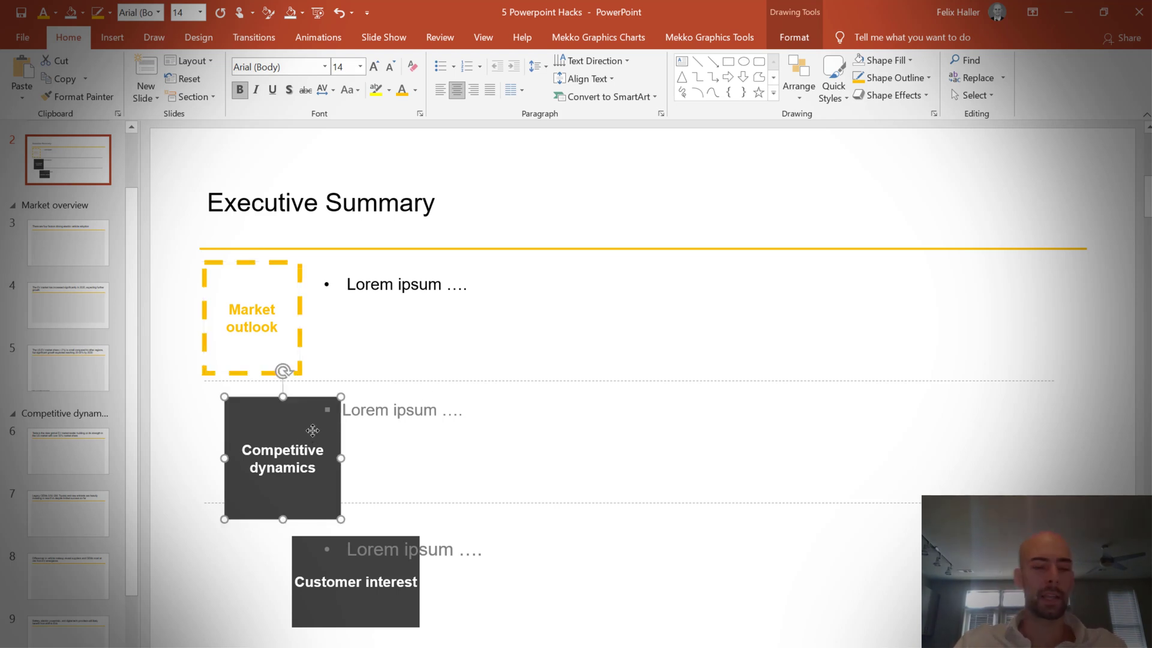
click(299, 318)
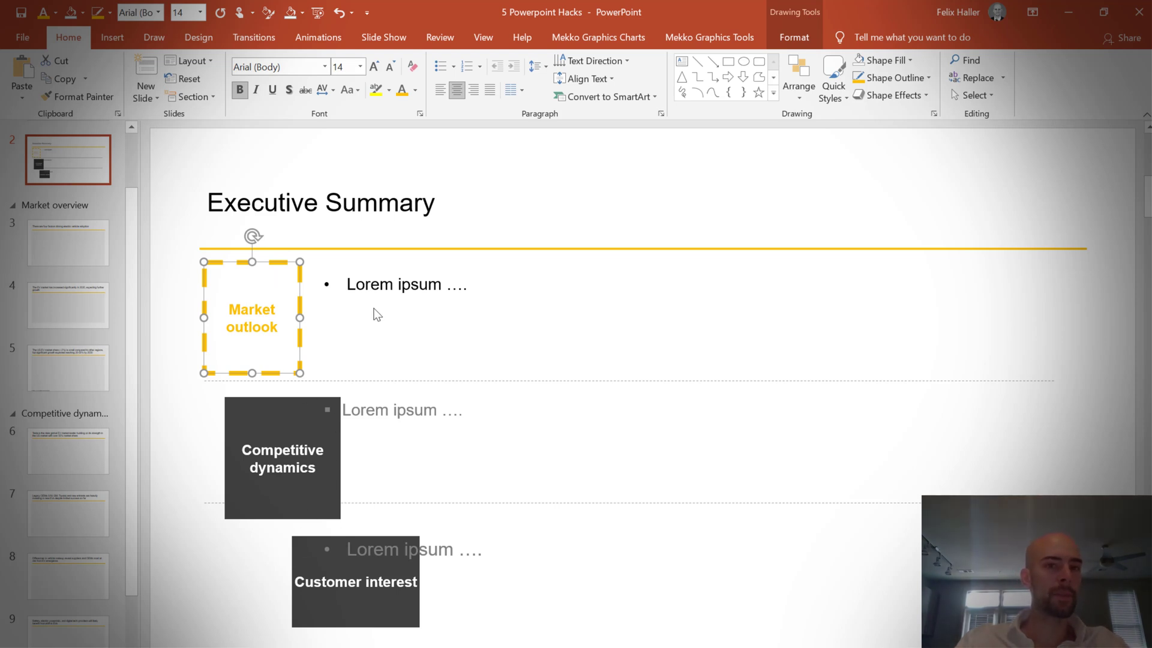
click(575, 330)
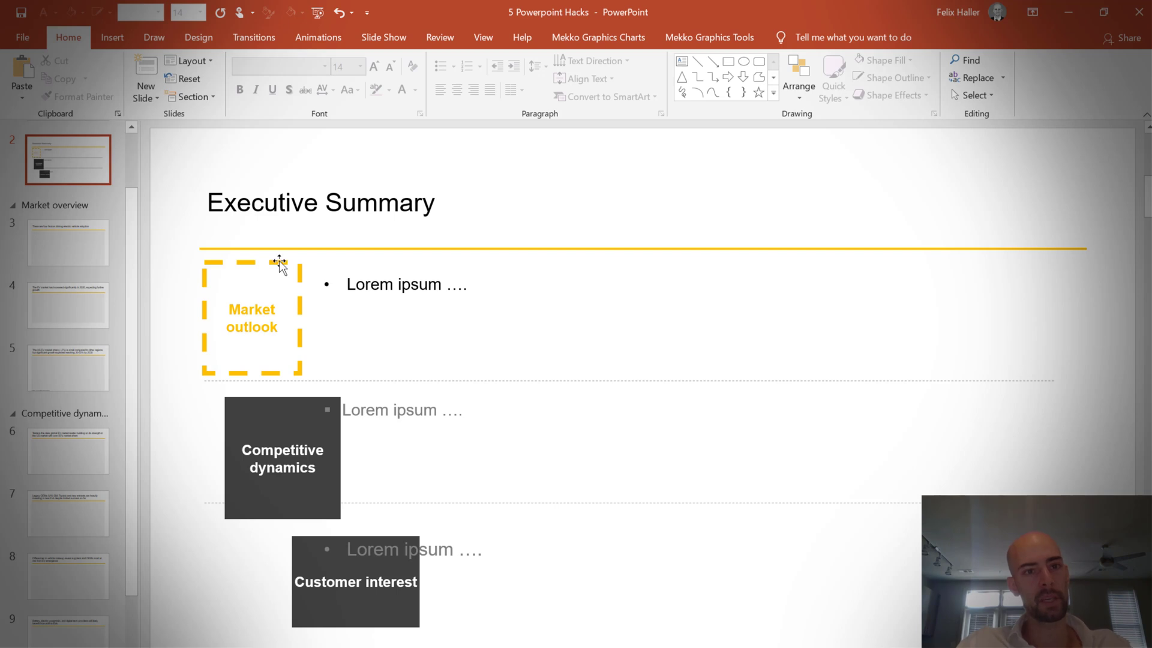
click(297, 277)
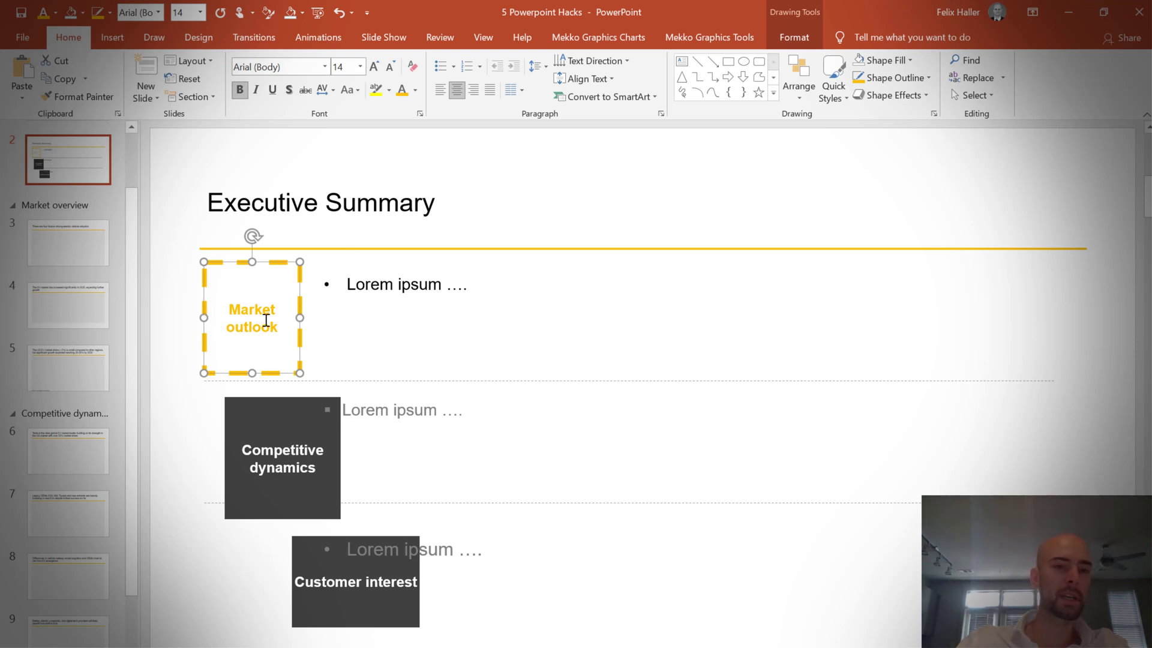
click(83, 96)
click(269, 425)
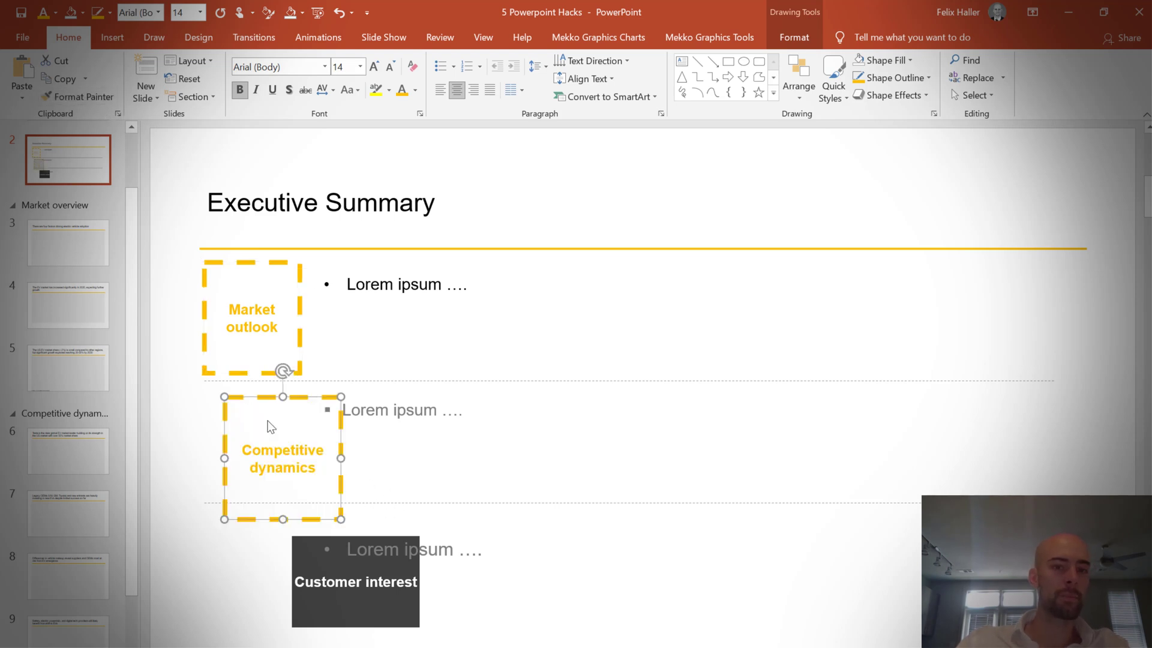
Undo, then paint Market outlook's dashed yellow style onto Competitive dynamics and Customer interest.
click(301, 302)
key(ctrl+z)
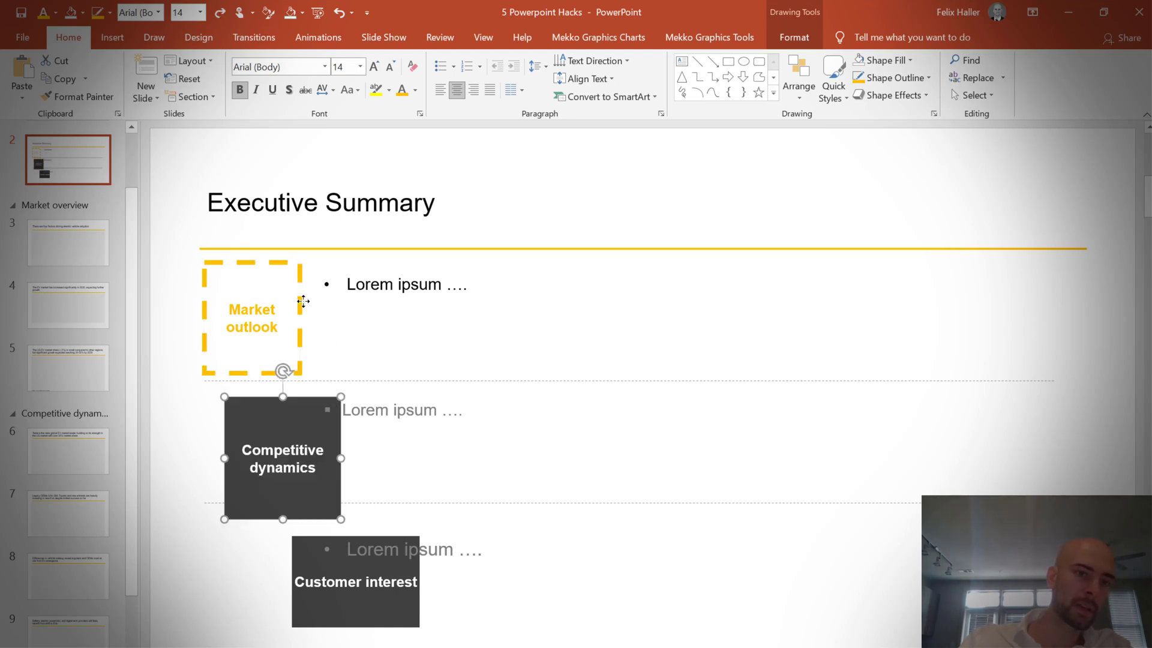
click(67, 98)
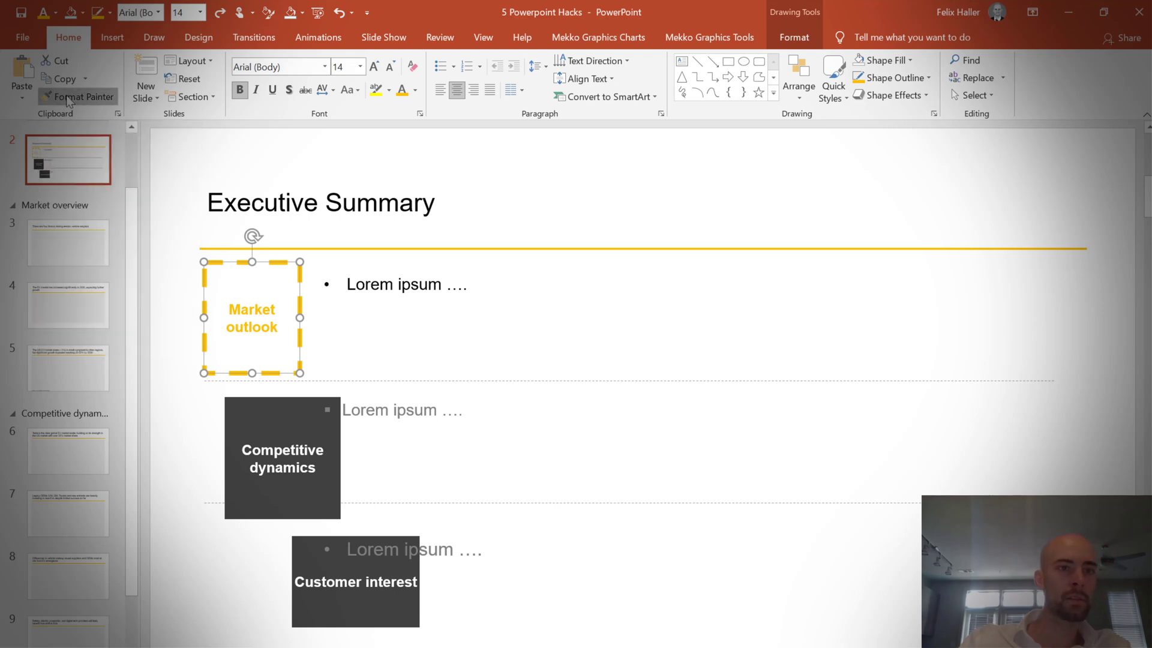
click(280, 414)
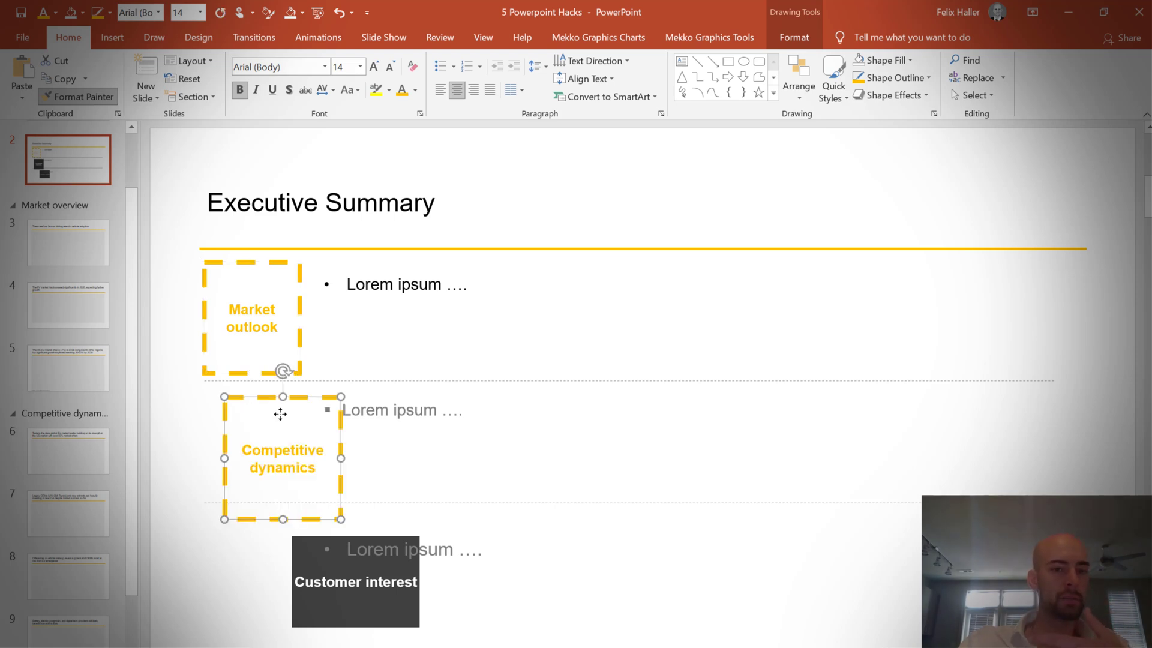
click(308, 562)
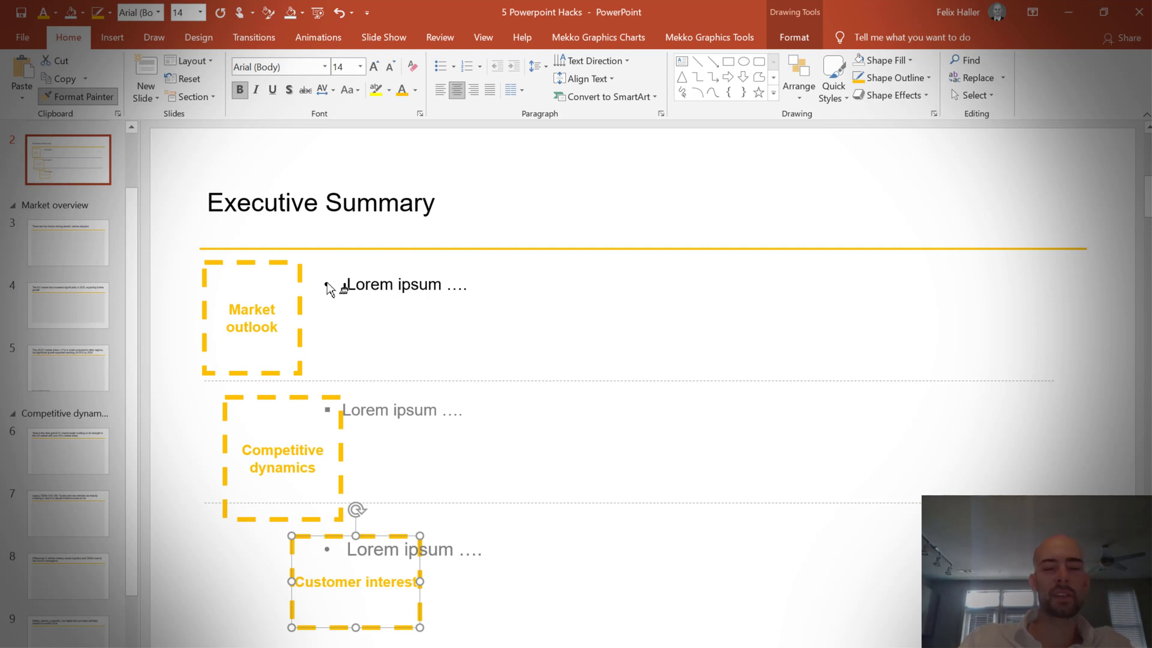
Paint the first Lorem ipsum bullet's black text and round bullet onto the second and third bullets.
click(207, 227)
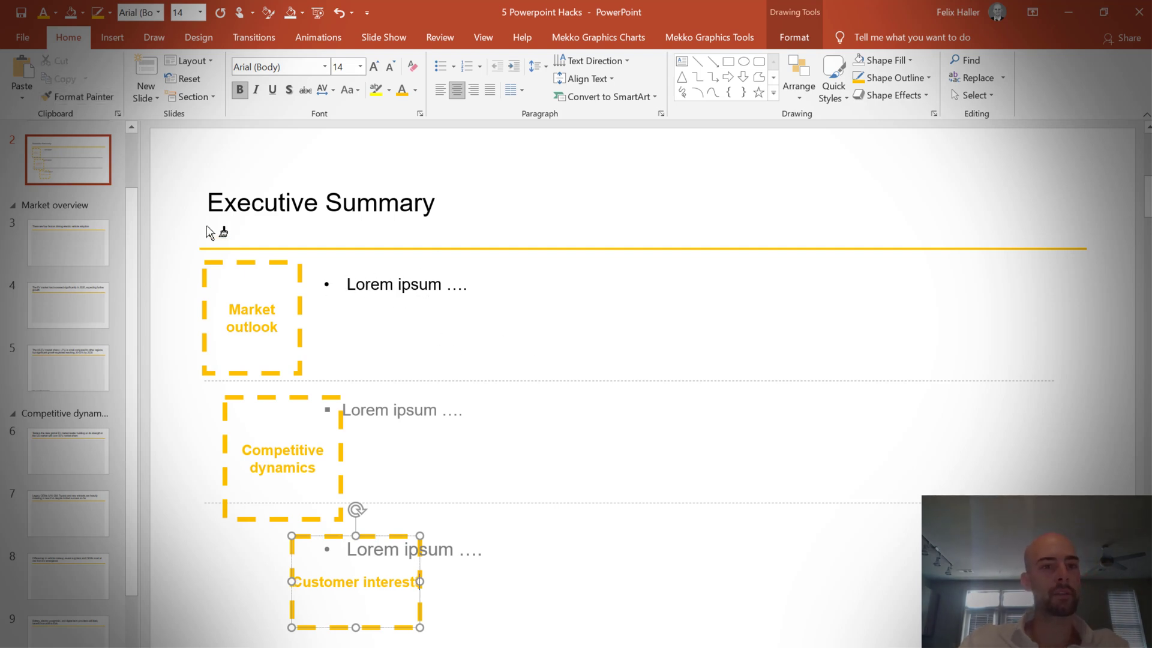
triple_click(424, 284)
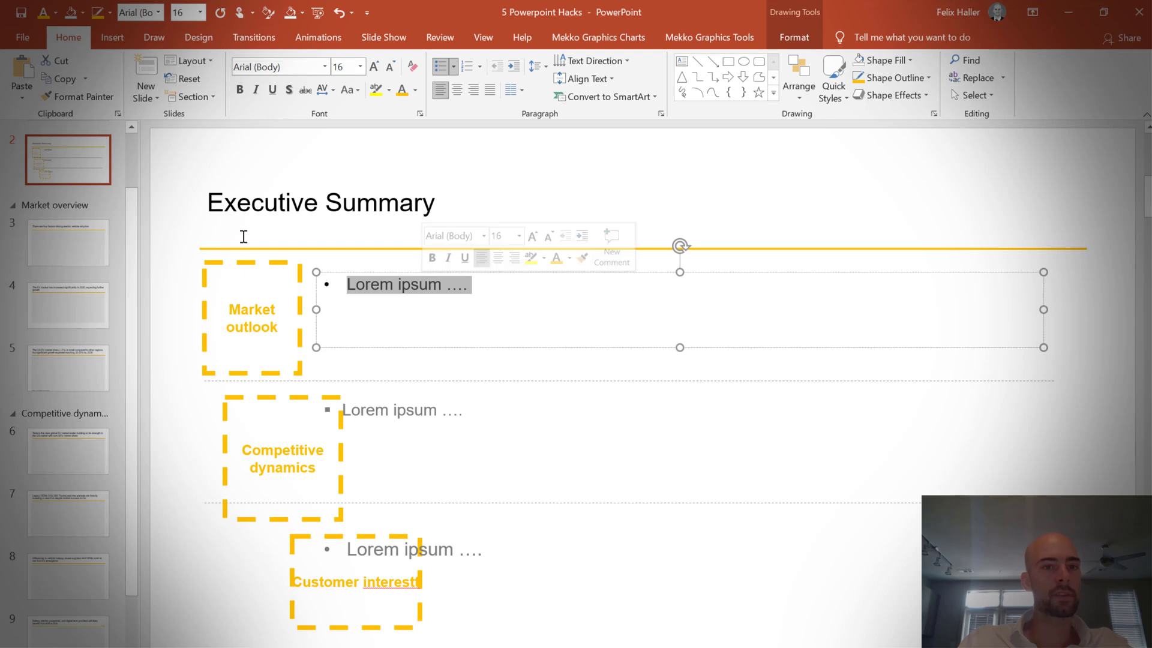
click(57, 97)
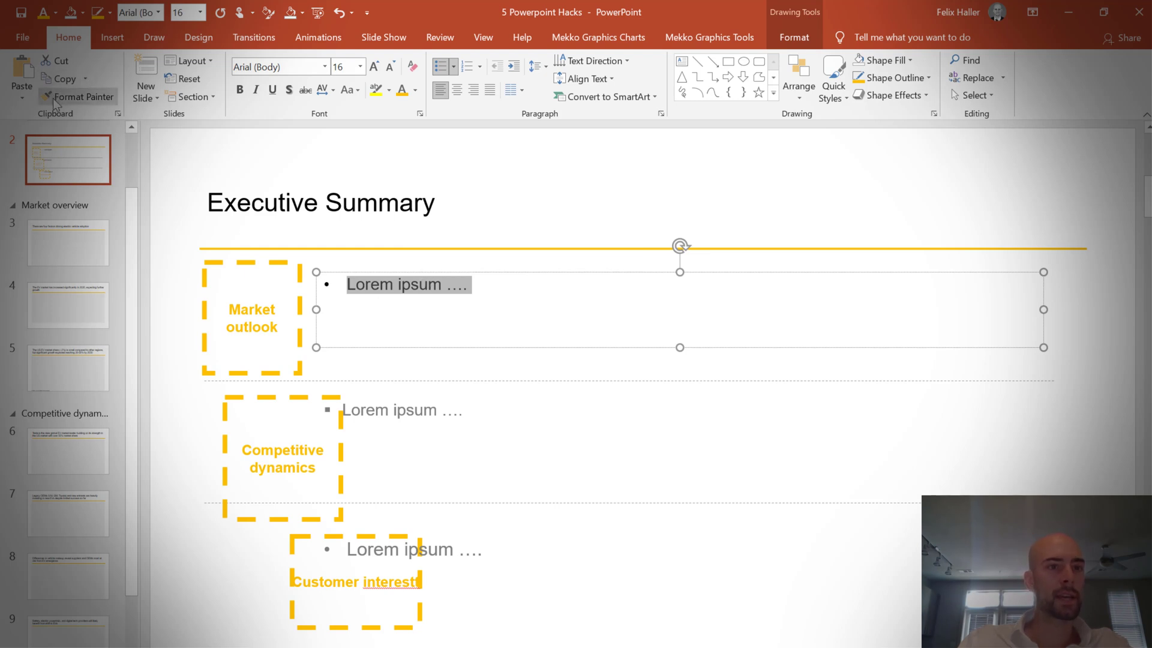
triple_click(411, 410)
triple_click(449, 548)
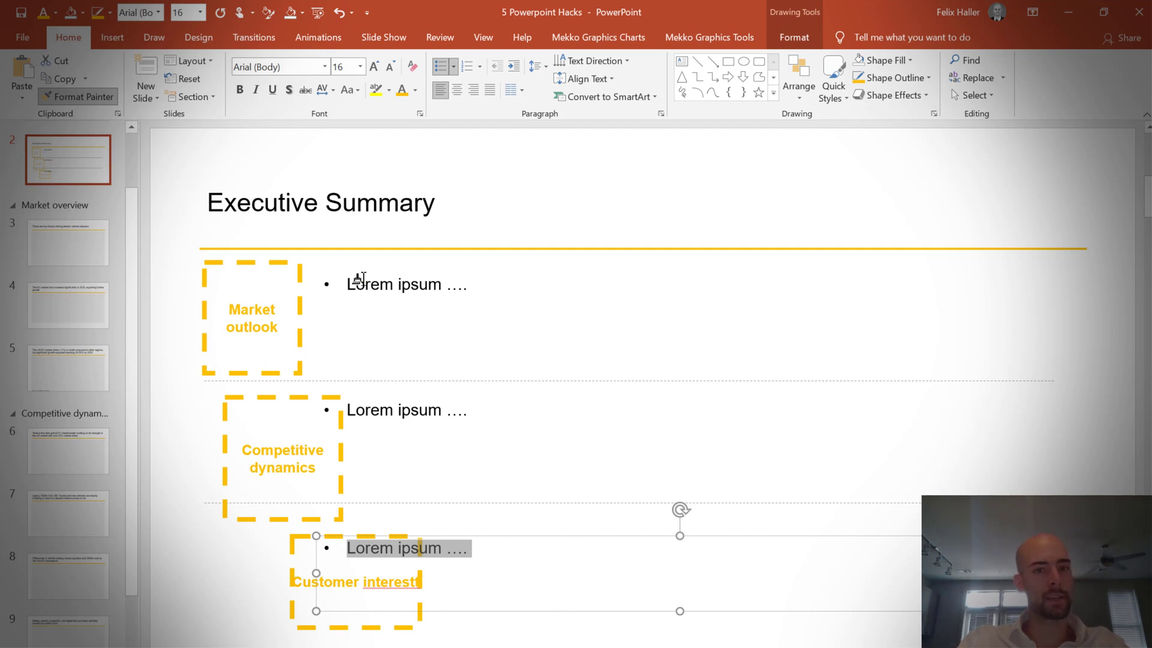
click(1087, 424)
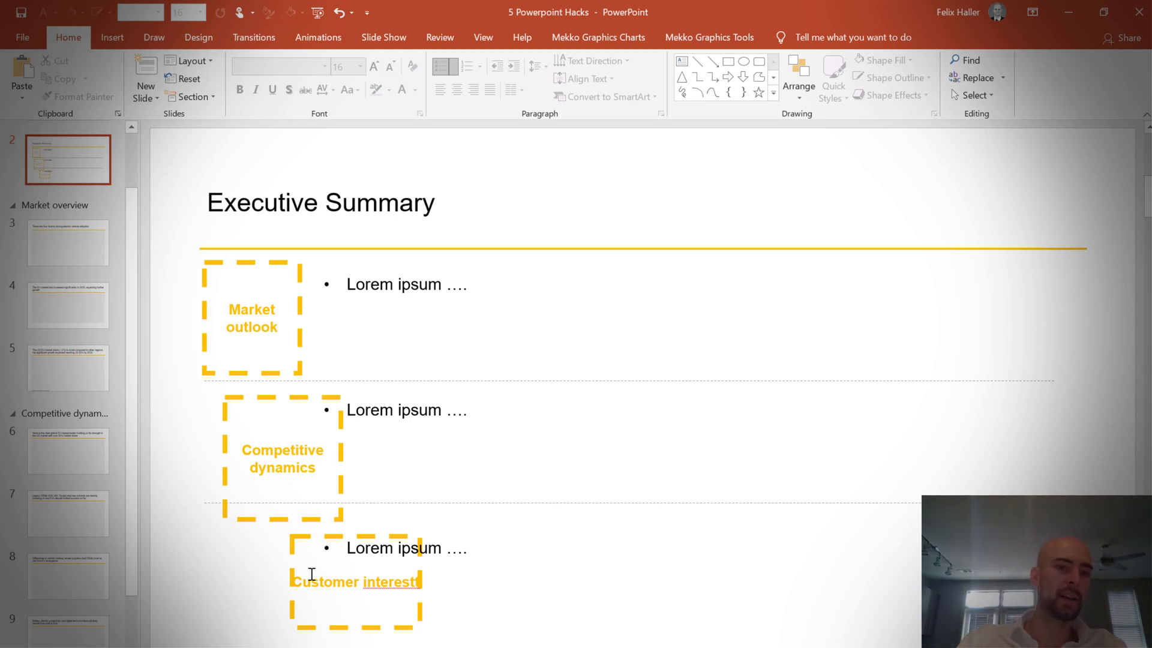
Try to select the Market outlook, Competitive dynamics and Customer interest boxes together.
drag(168, 235, 429, 647)
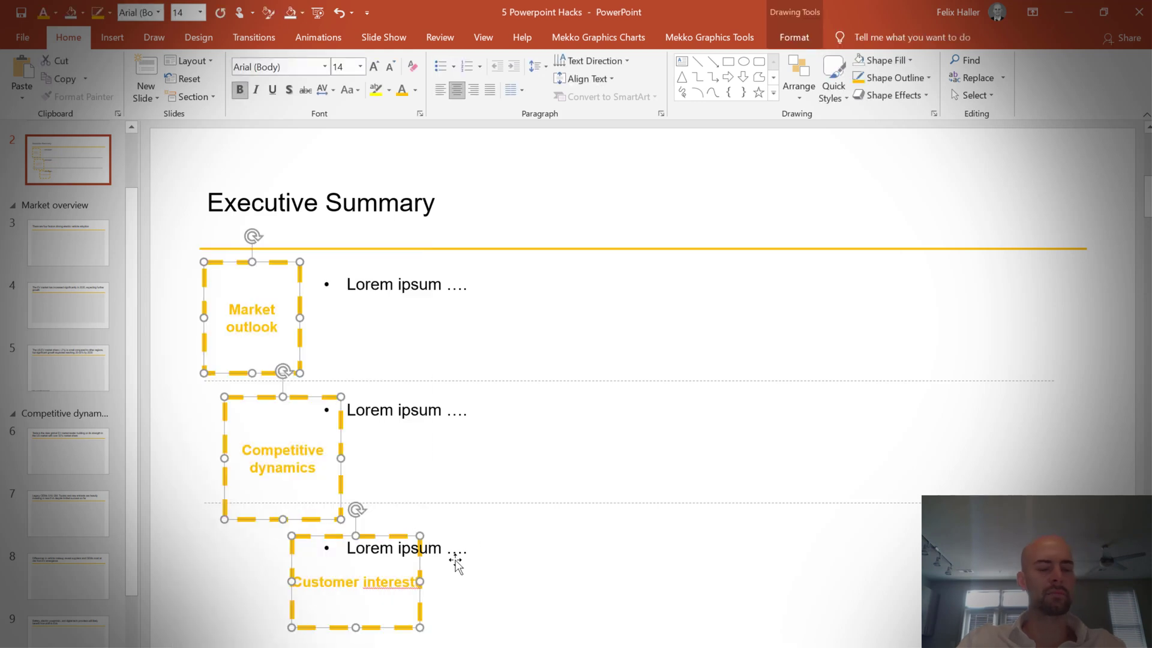
click(453, 610)
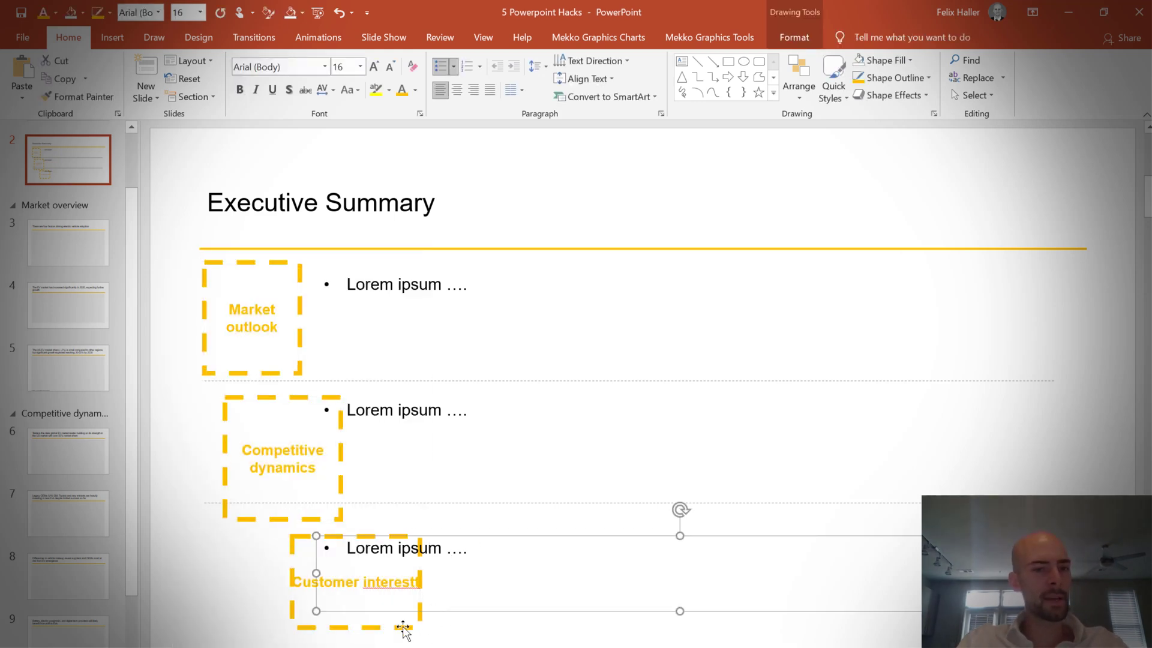
click(356, 628)
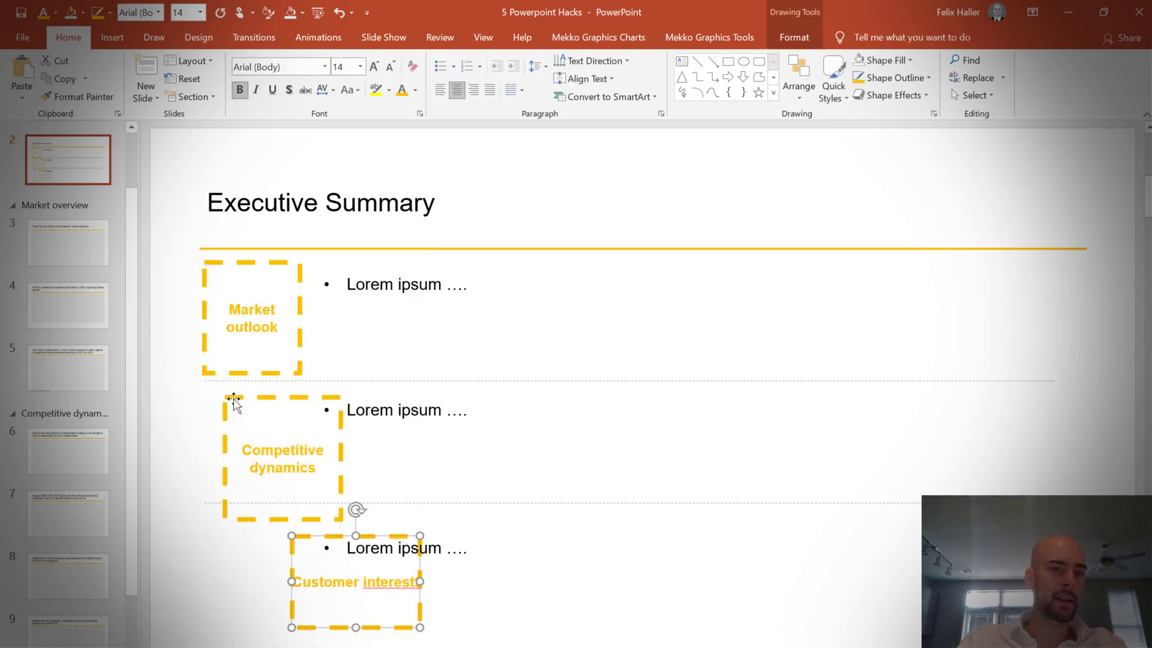
shift+click(303, 467)
shift+click(251, 309)
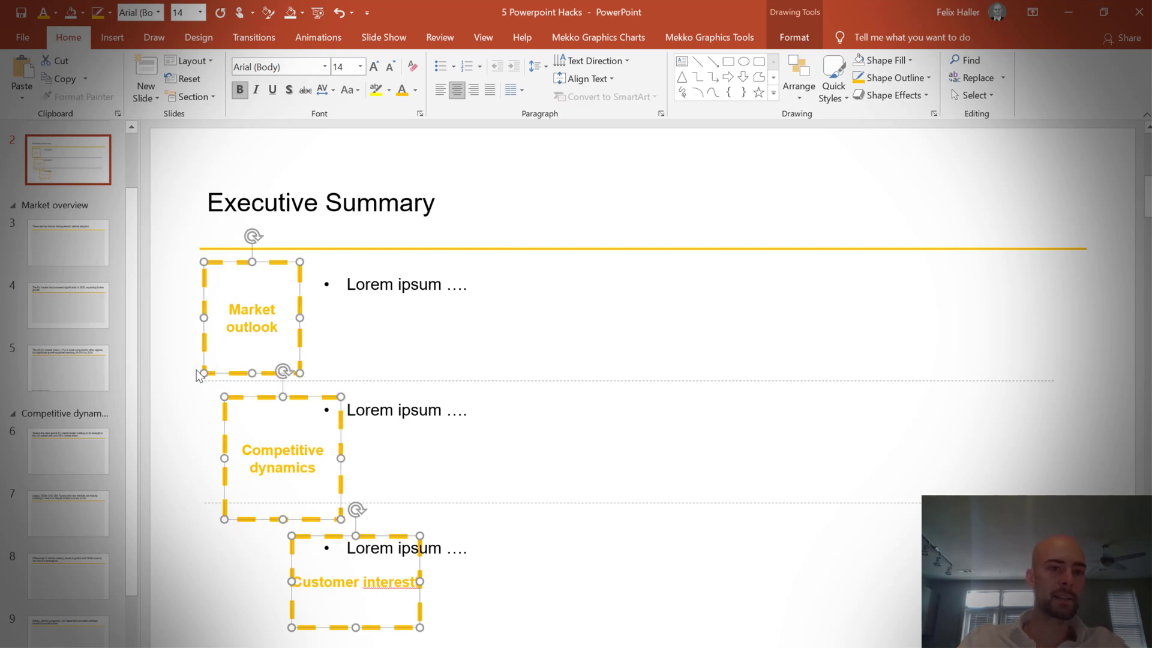
click(424, 273)
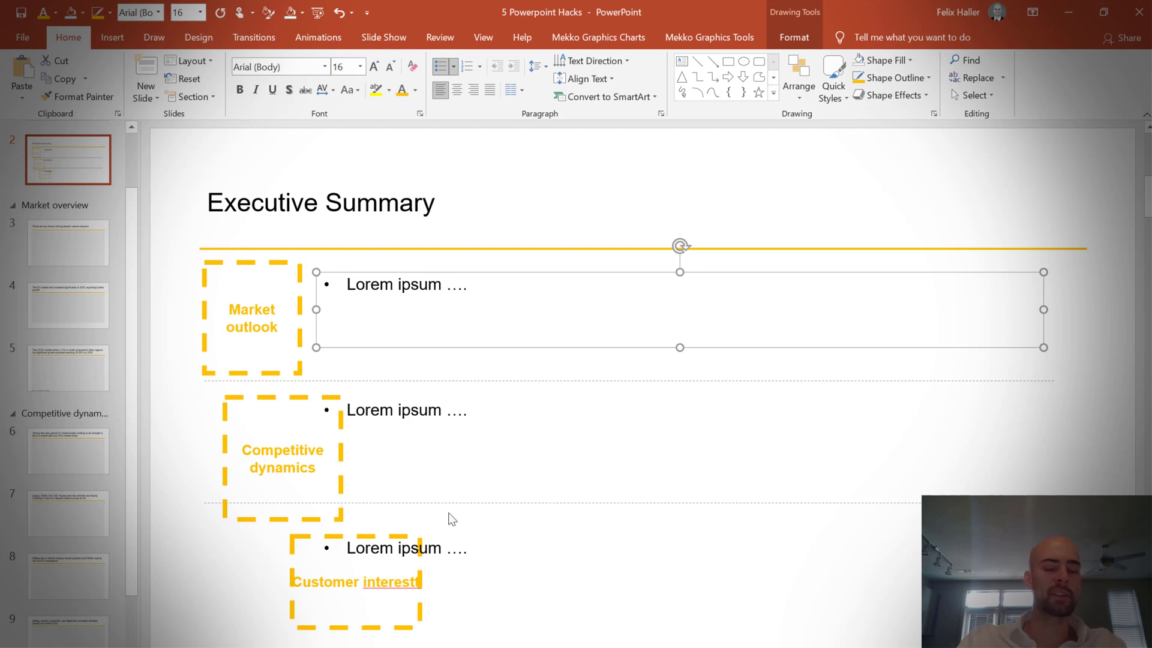
Left-align the three dashed label boxes into one straight column.
click(520, 488)
click(261, 326)
shift+click(279, 459)
shift+click(355, 581)
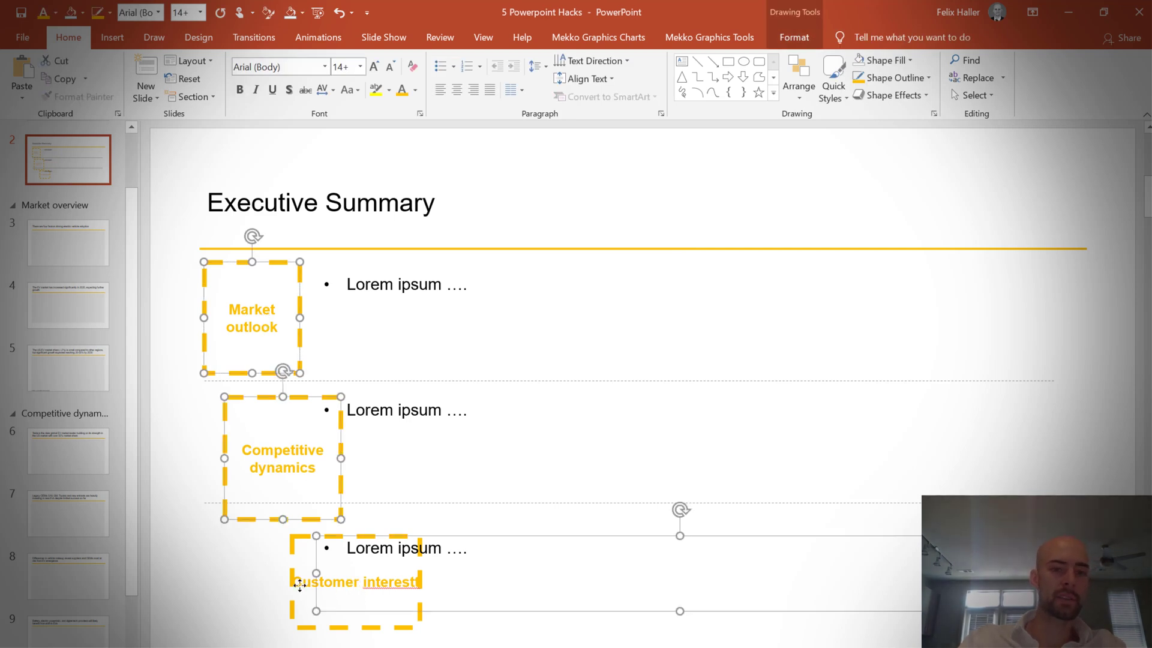
shift+click(354, 582)
click(797, 101)
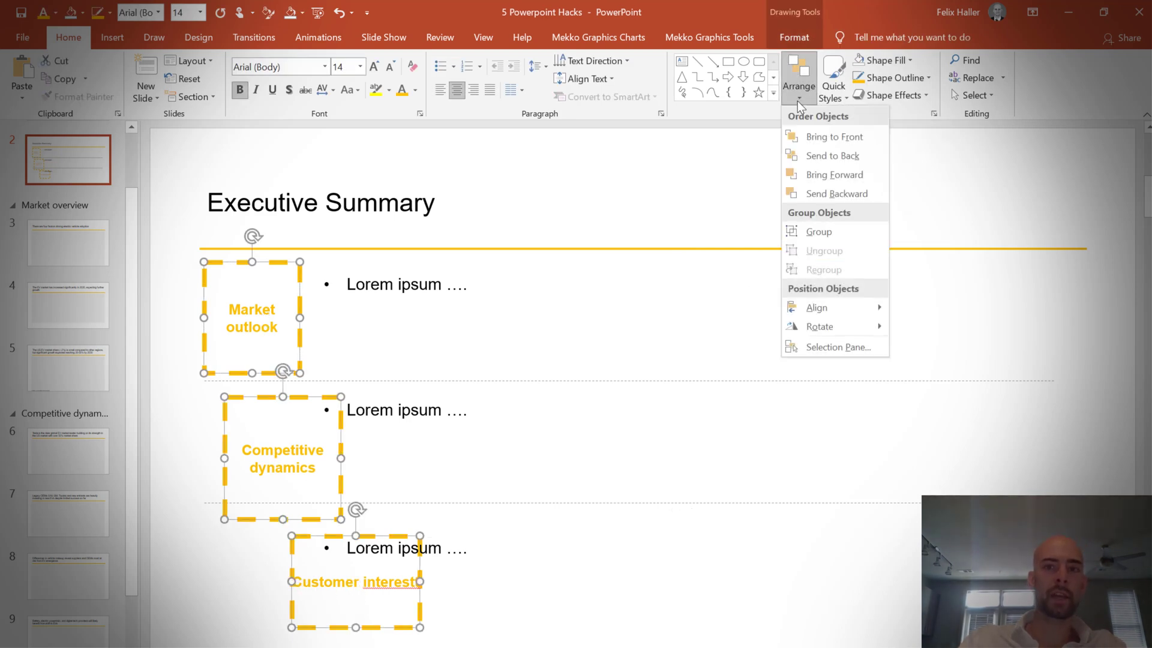
mouse_move(827, 307)
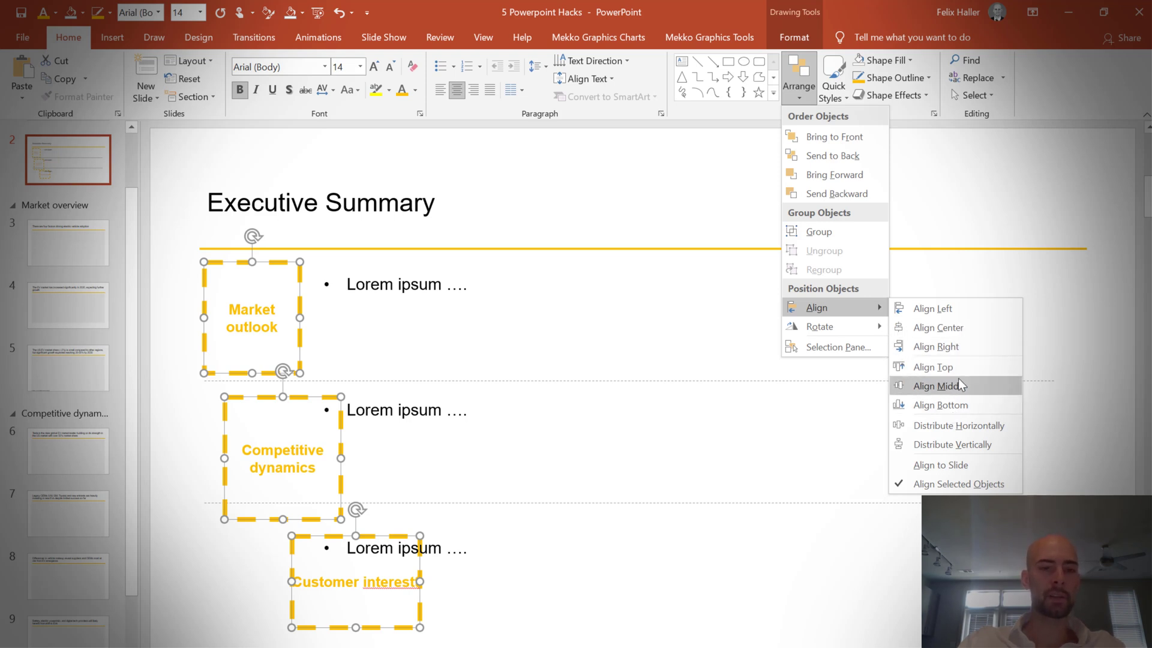
click(958, 305)
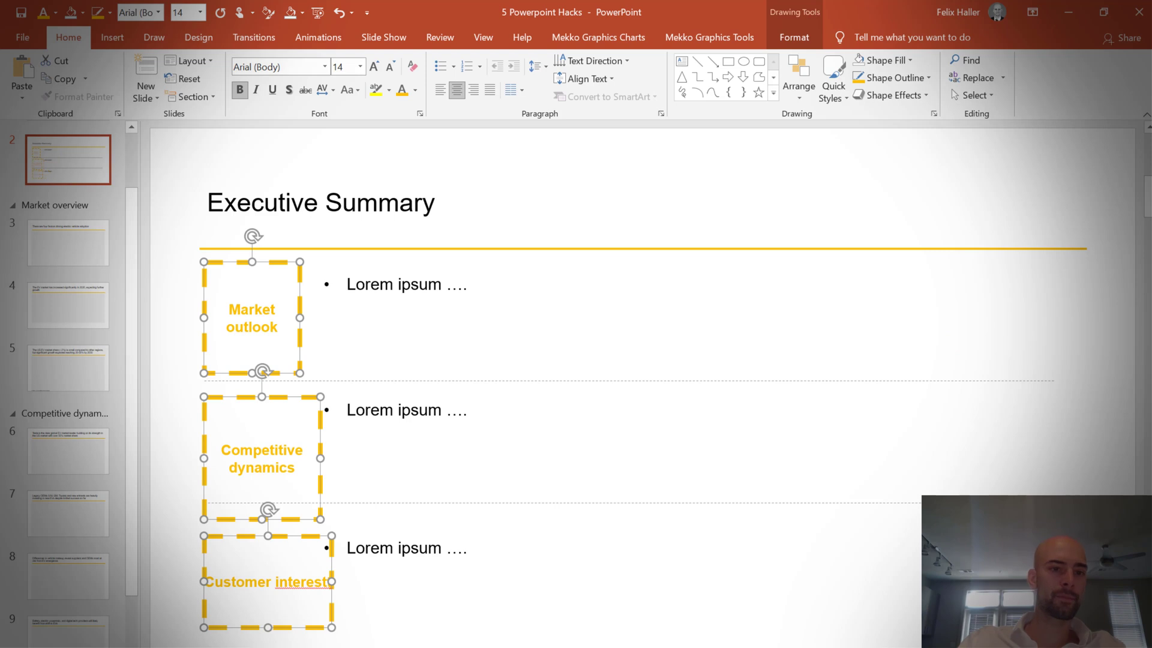
click(166, 456)
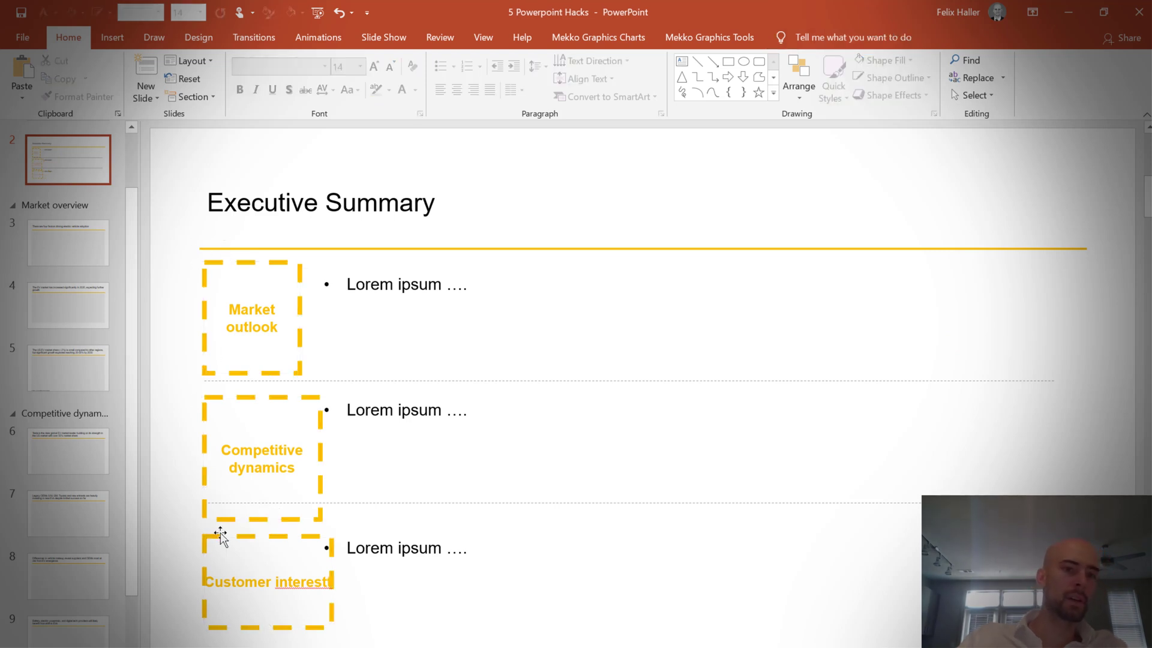
Undo the last change and centre-align the three label boxes on one vertical axis.
key(ctrl+z)
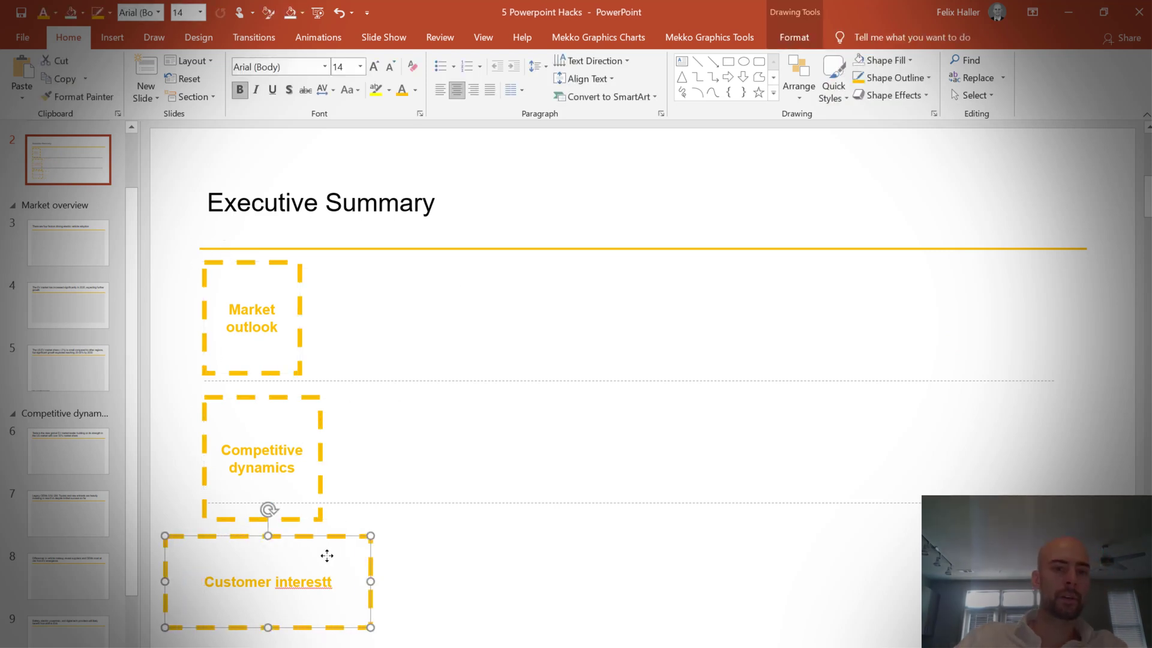
shift+click(326, 456)
shift+click(299, 313)
click(801, 91)
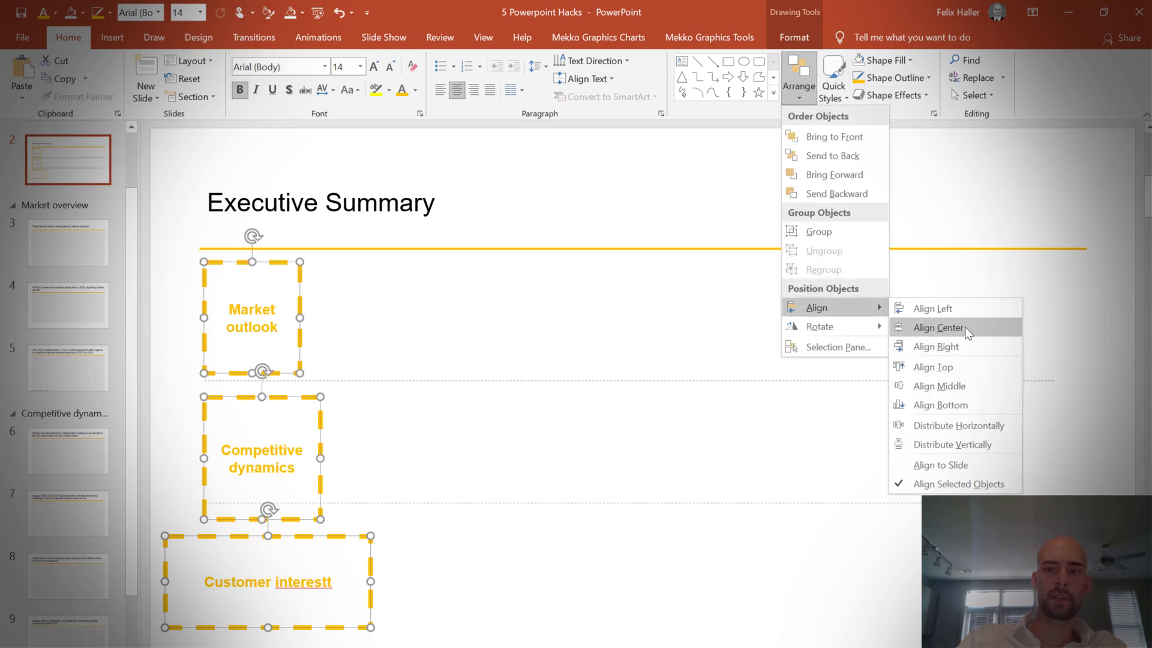
click(965, 327)
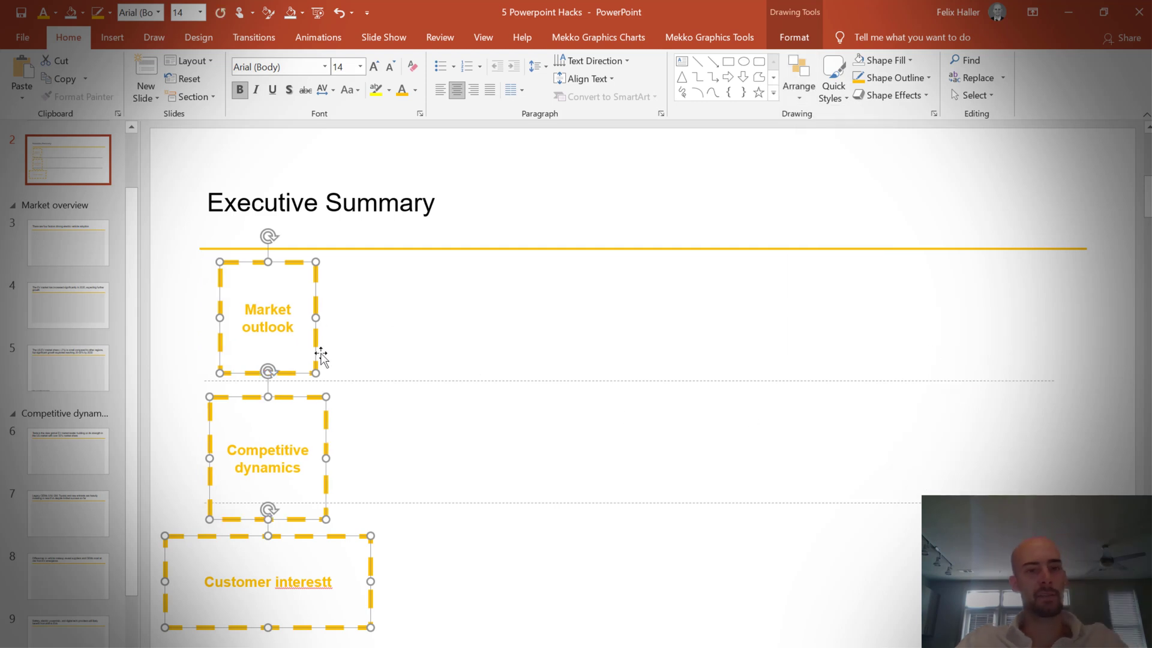
click(394, 563)
Reselect the Market outlook, Competitive dynamics and Customer interest boxes.
click(288, 307)
shift+click(284, 465)
shift+click(292, 577)
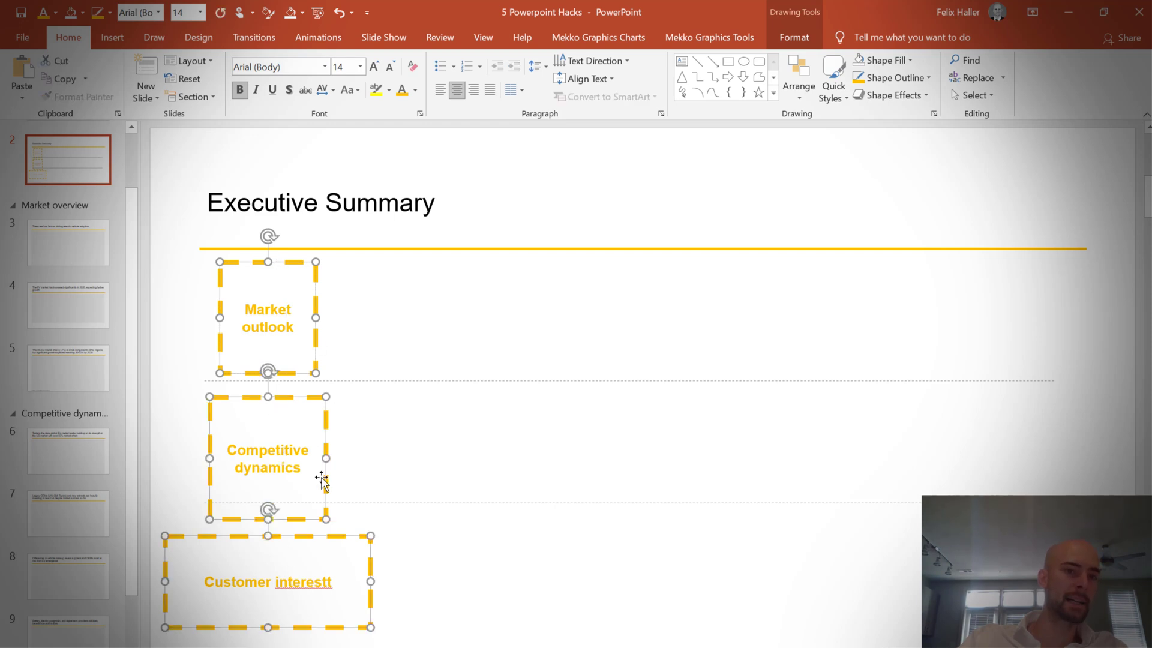
Size all three label boxes to 1.2" high by 1.4" wide.
click(801, 35)
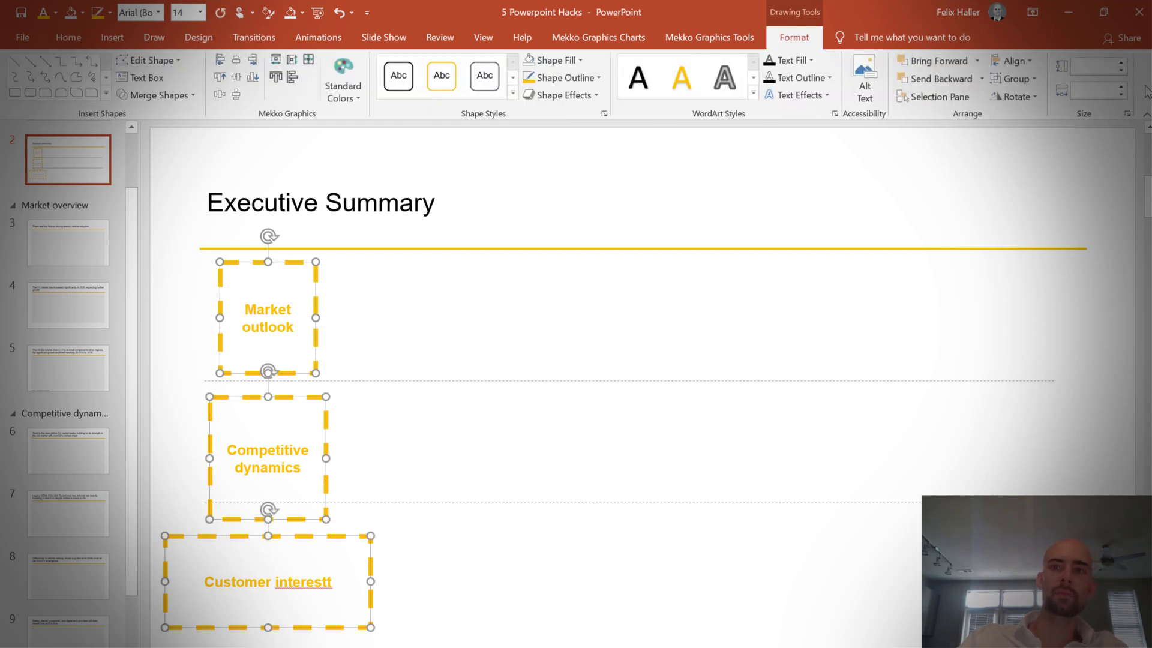
click(1122, 63)
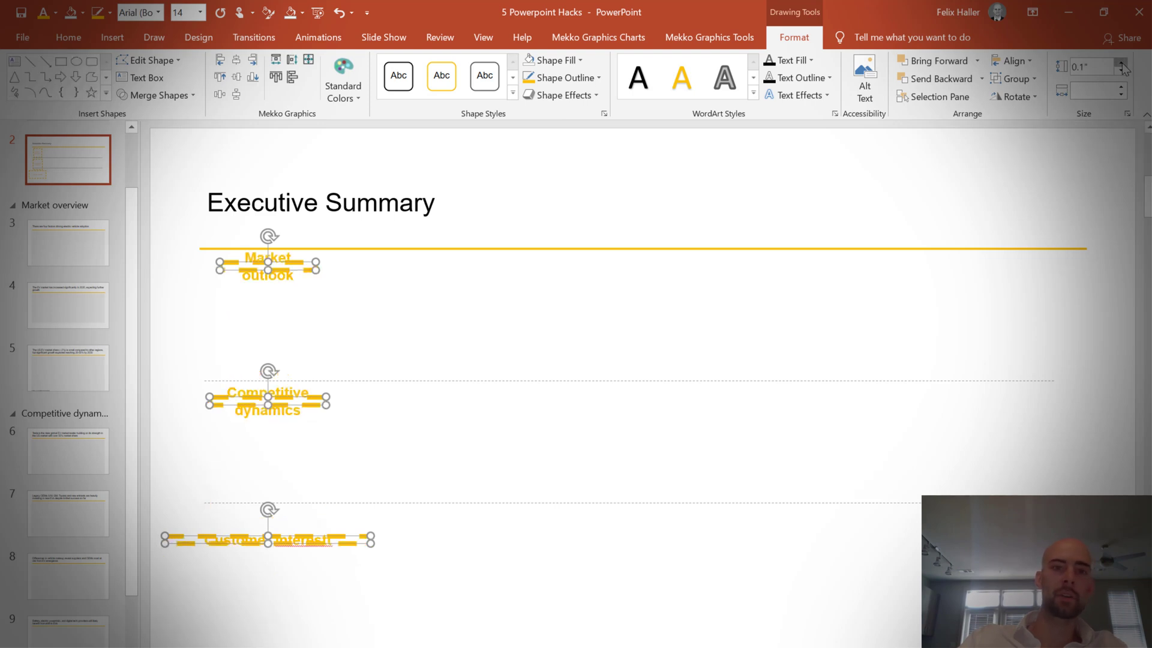
click(1120, 87)
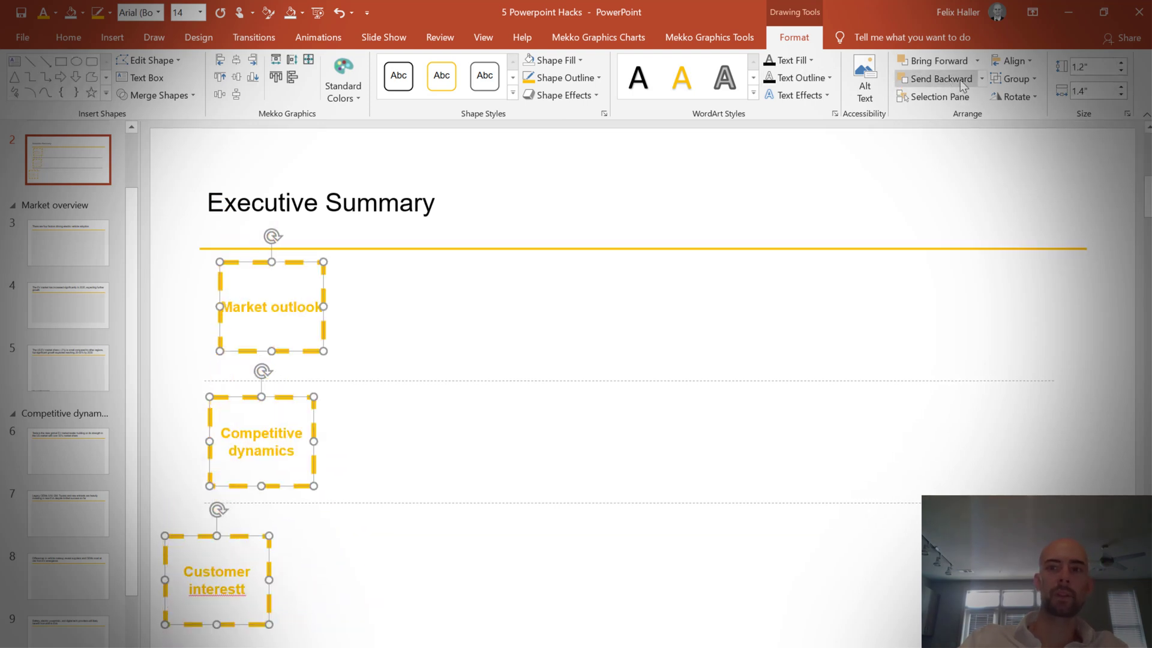
Left-align the three boxes and nudge them slightly right.
click(1013, 60)
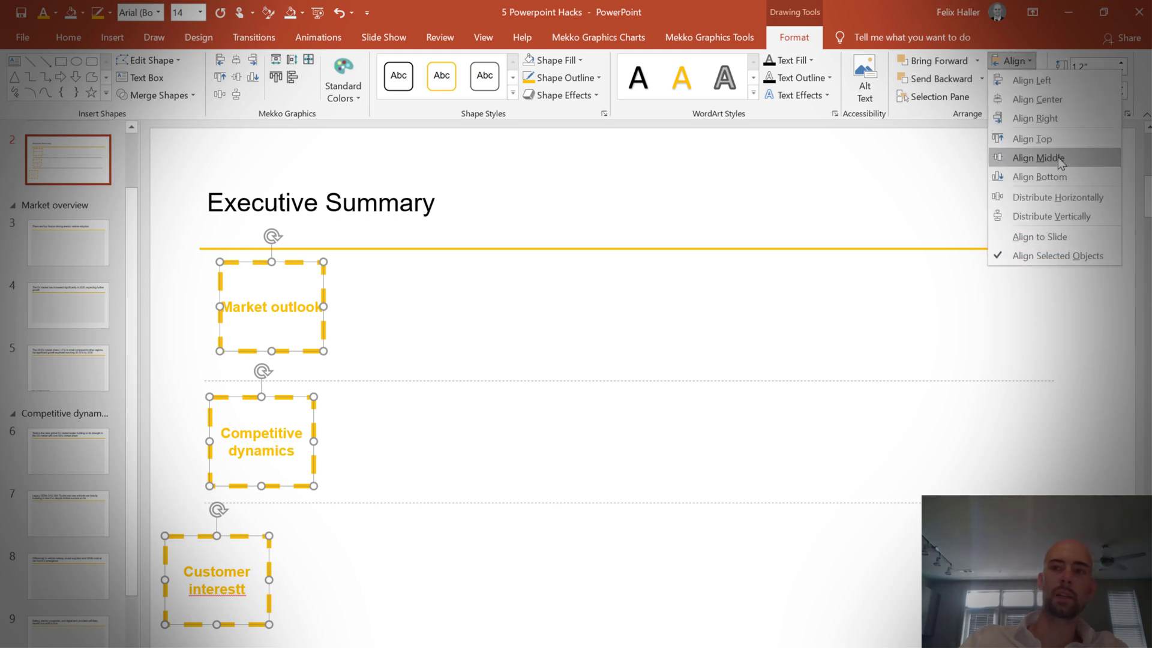
click(1031, 80)
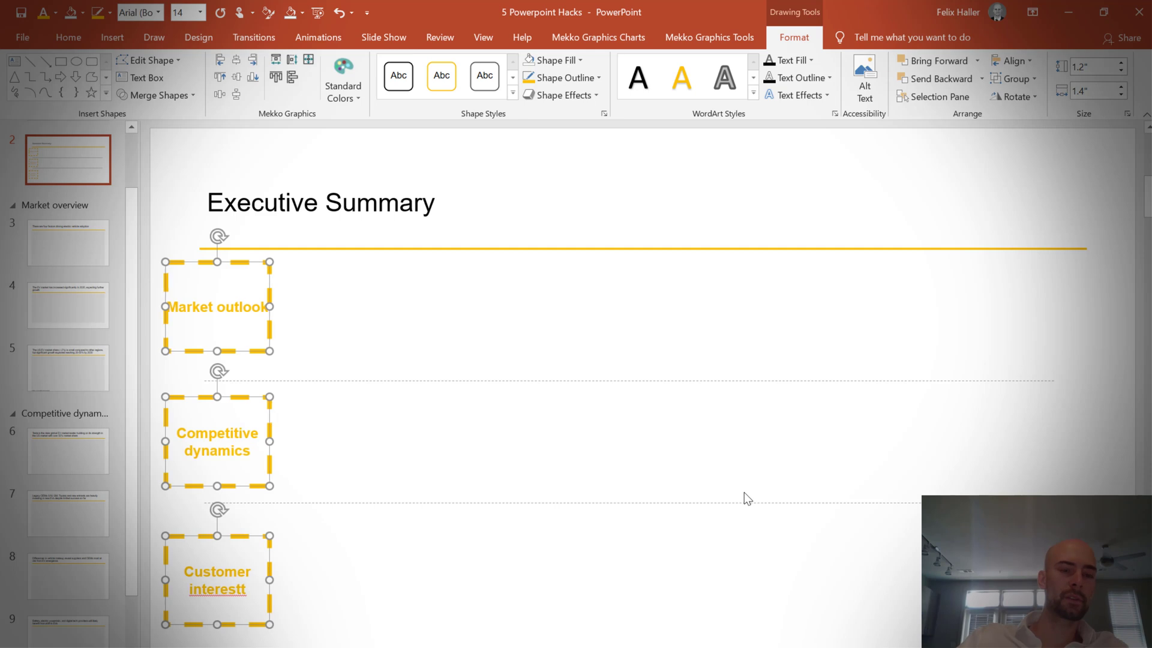
key(Right)
key(Right)
key(Right)
key(Right)
key(Right)
key(Right)
key(Right)
key(Right)
key(Right)
key(Right)
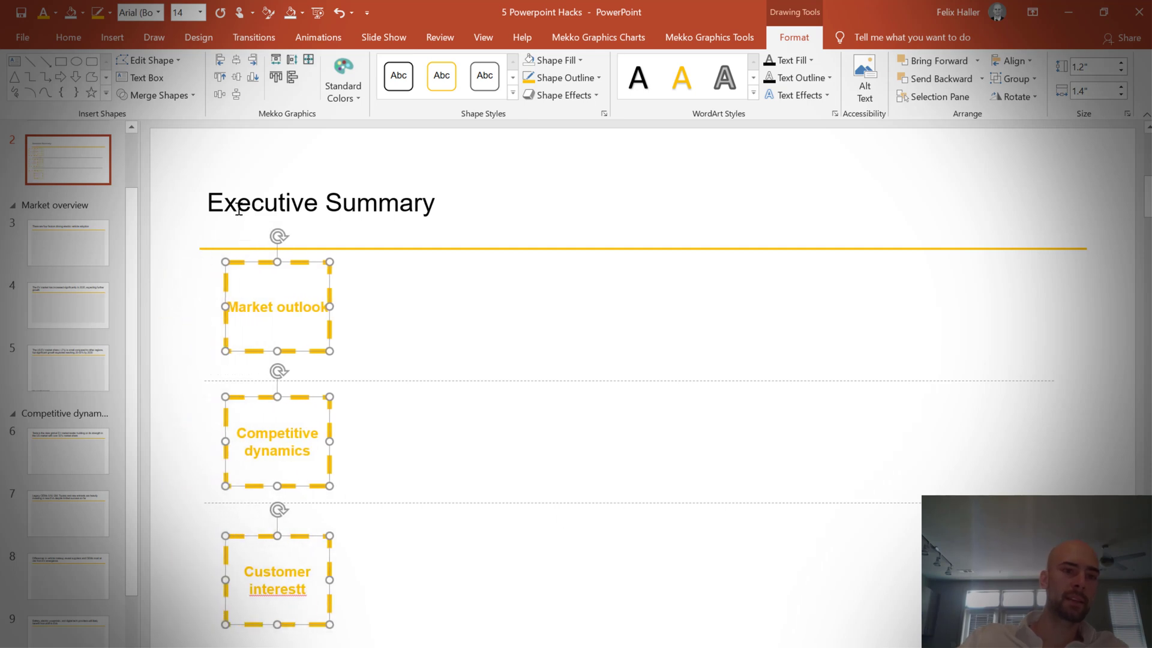
Align the three label boxes with the Executive Summary title's left edge.
shift+click(215, 196)
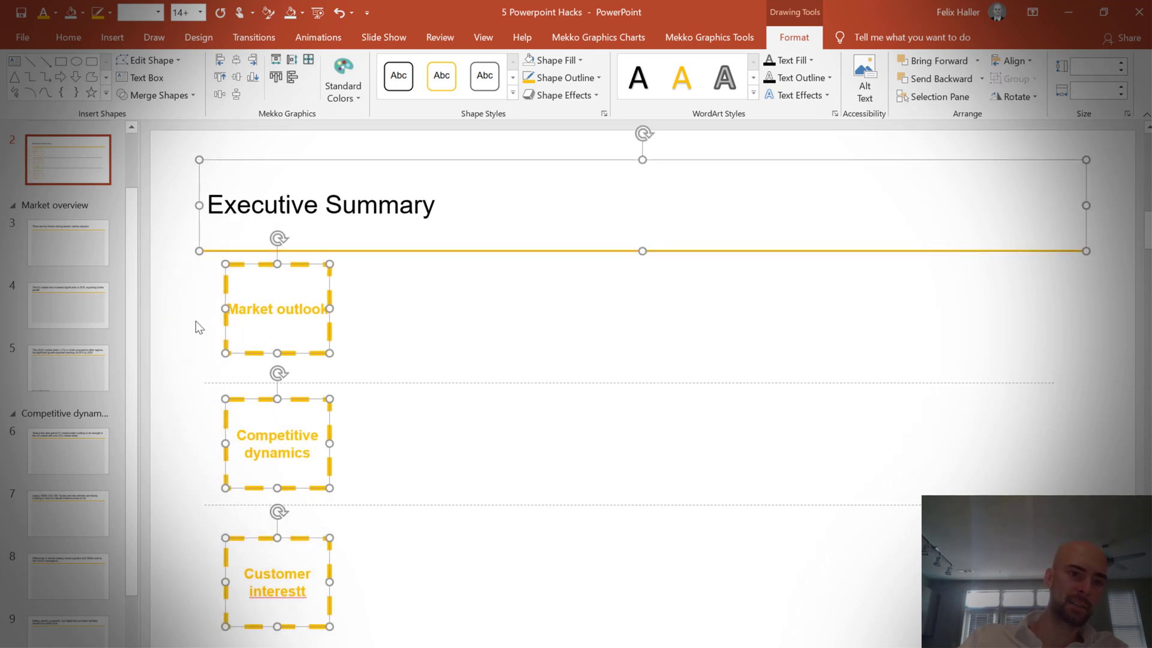
click(1012, 62)
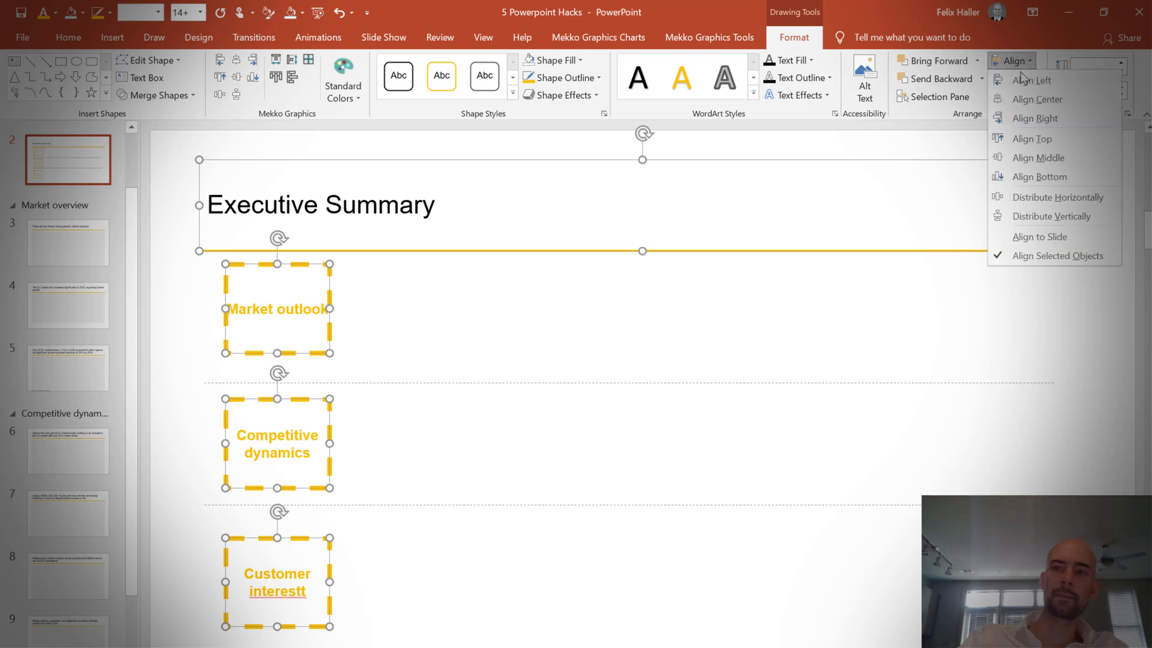
click(1032, 76)
click(415, 323)
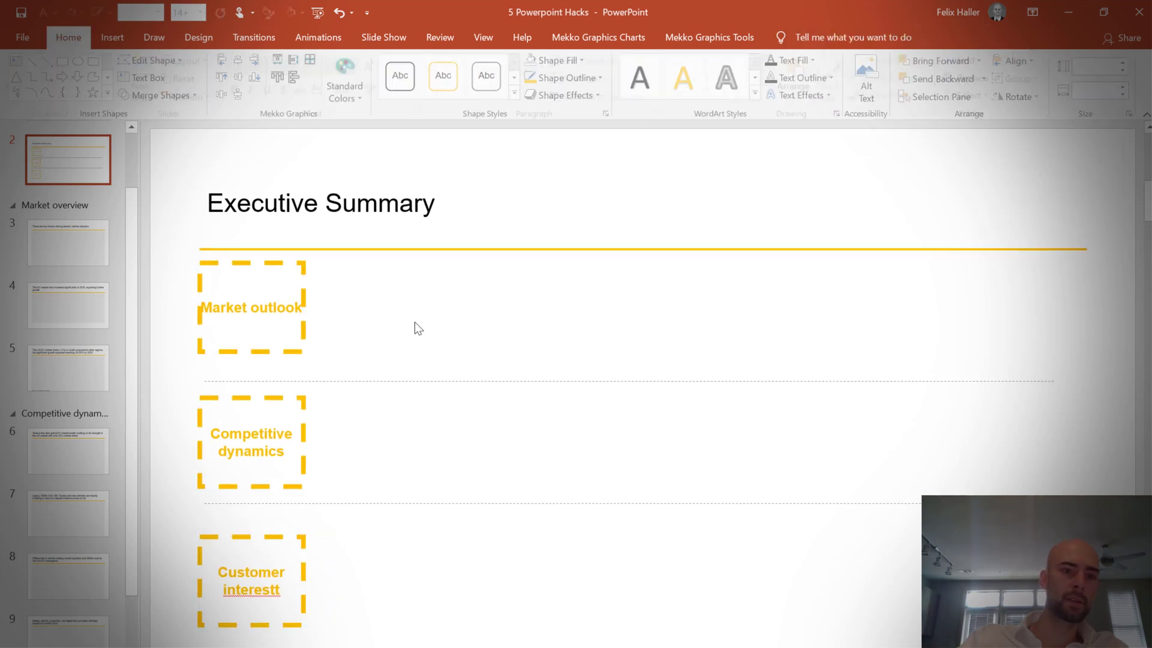
Distribute the Market outlook, Competitive dynamics and Customer interest boxes evenly down the slide.
click(255, 299)
shift+click(255, 451)
shift+click(251, 572)
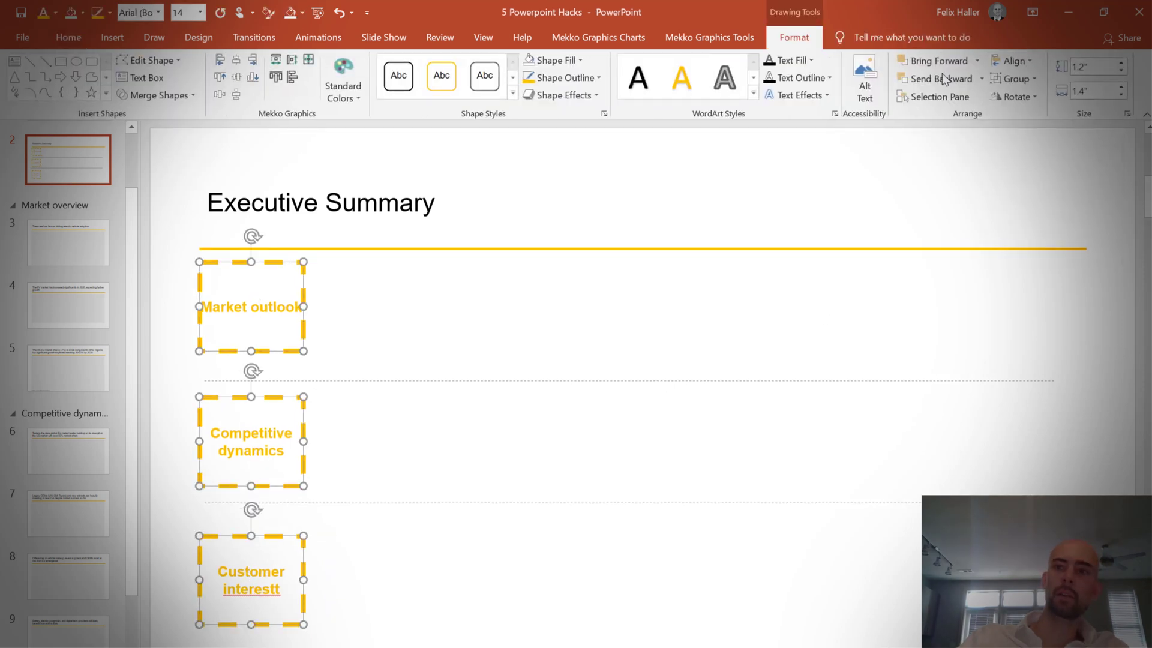
click(1020, 63)
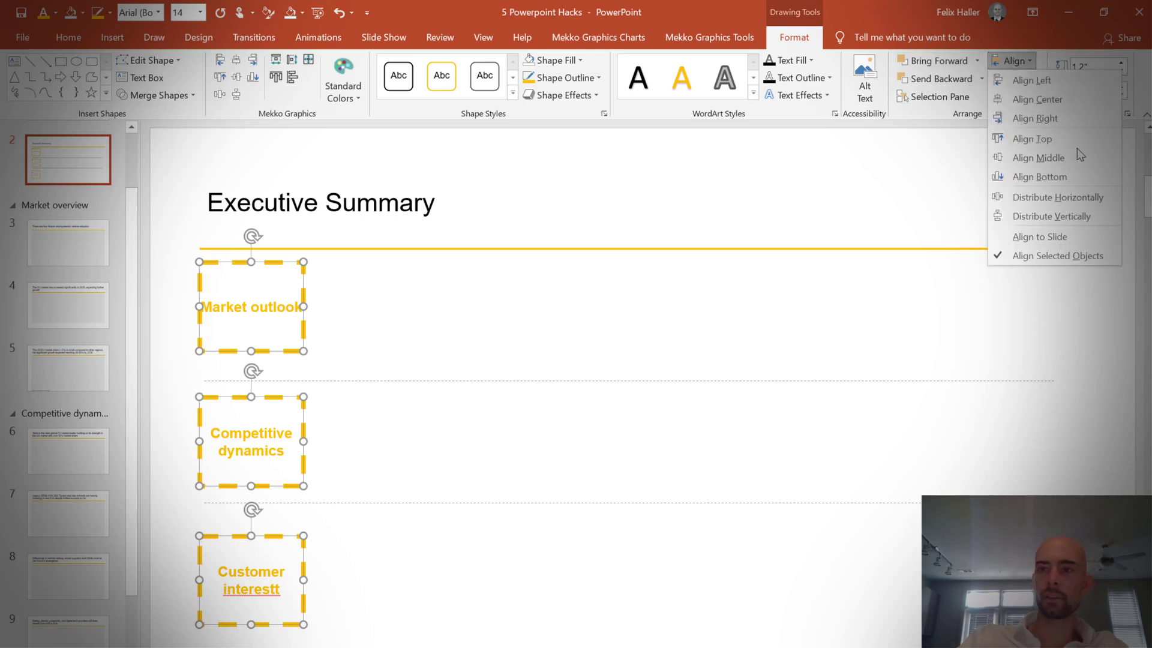
click(1091, 214)
click(296, 393)
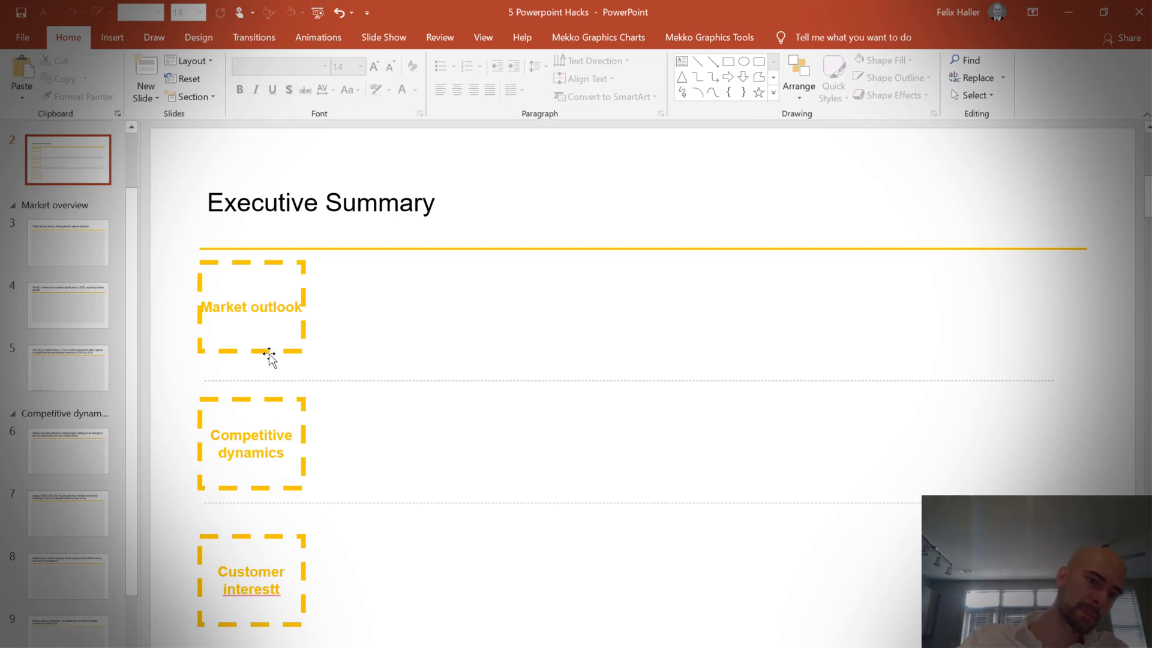
click(260, 511)
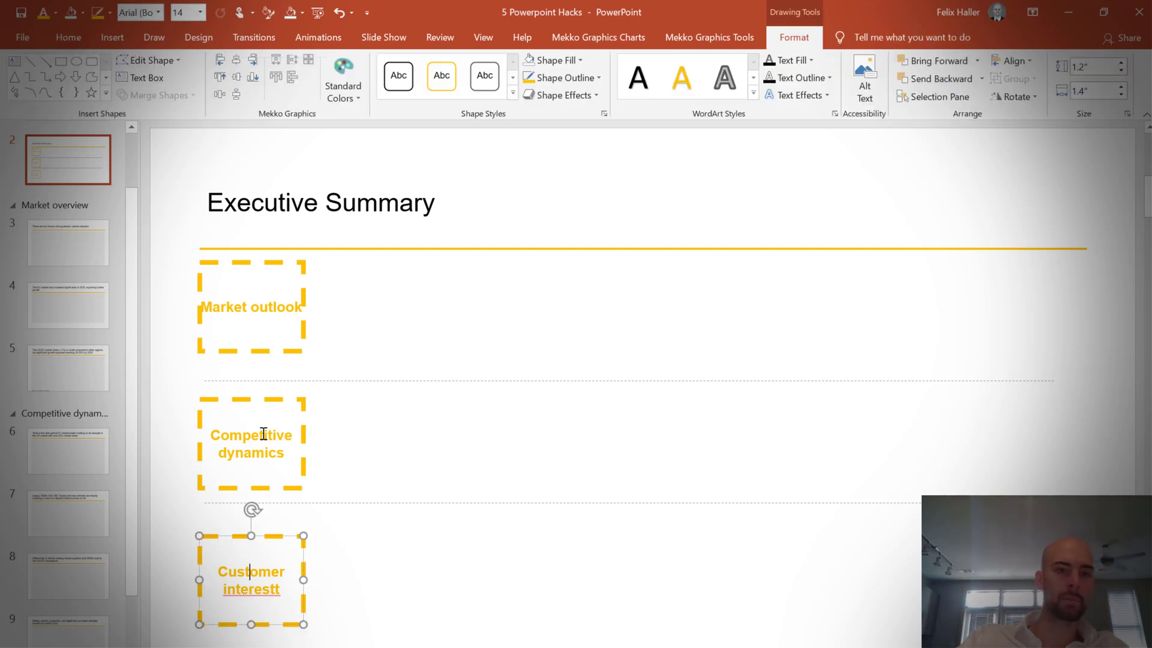
Remove the dashed outlines from all three label boxes.
shift+click(262, 433)
shift+click(264, 306)
key(alt+4)
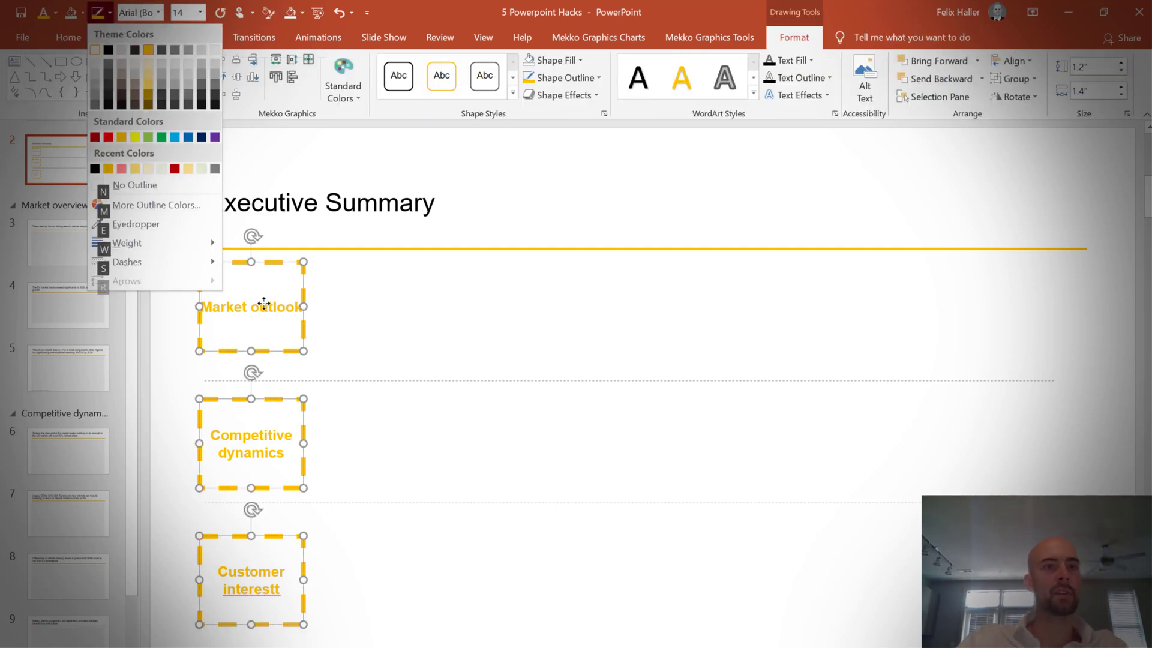
key(n)
Fill the three label boxes with solid yellow.
key(alt+3)
key(Down)
key(Right)
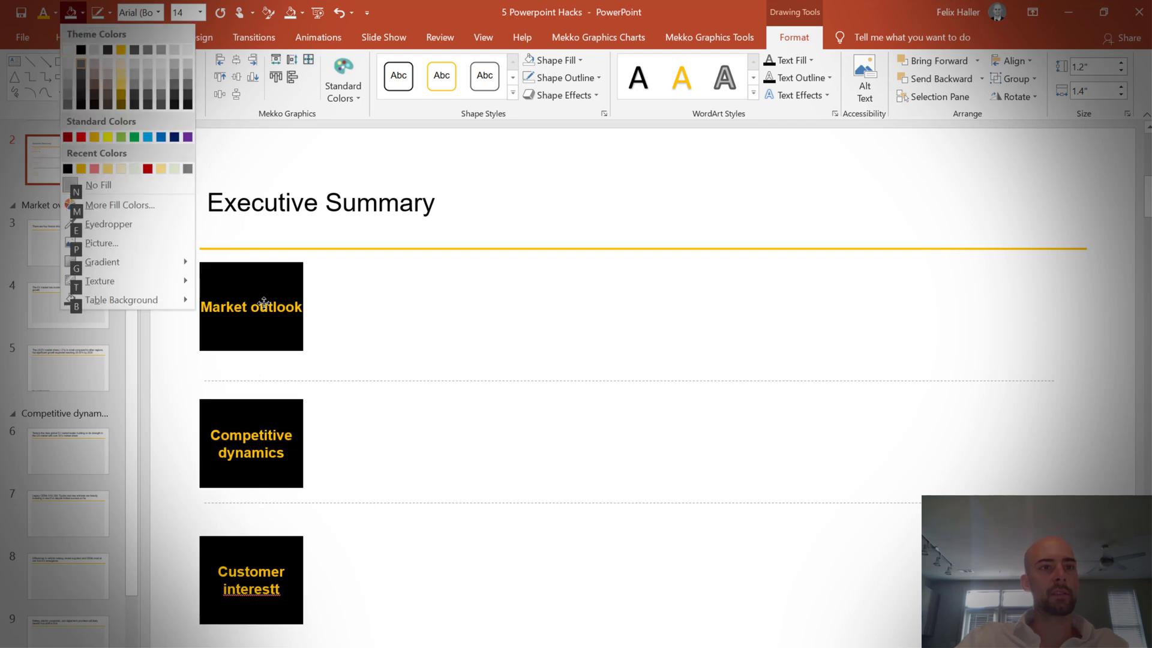
key(Right)
key(Right)
key(Down)
key(Right)
key(Return)
click(334, 386)
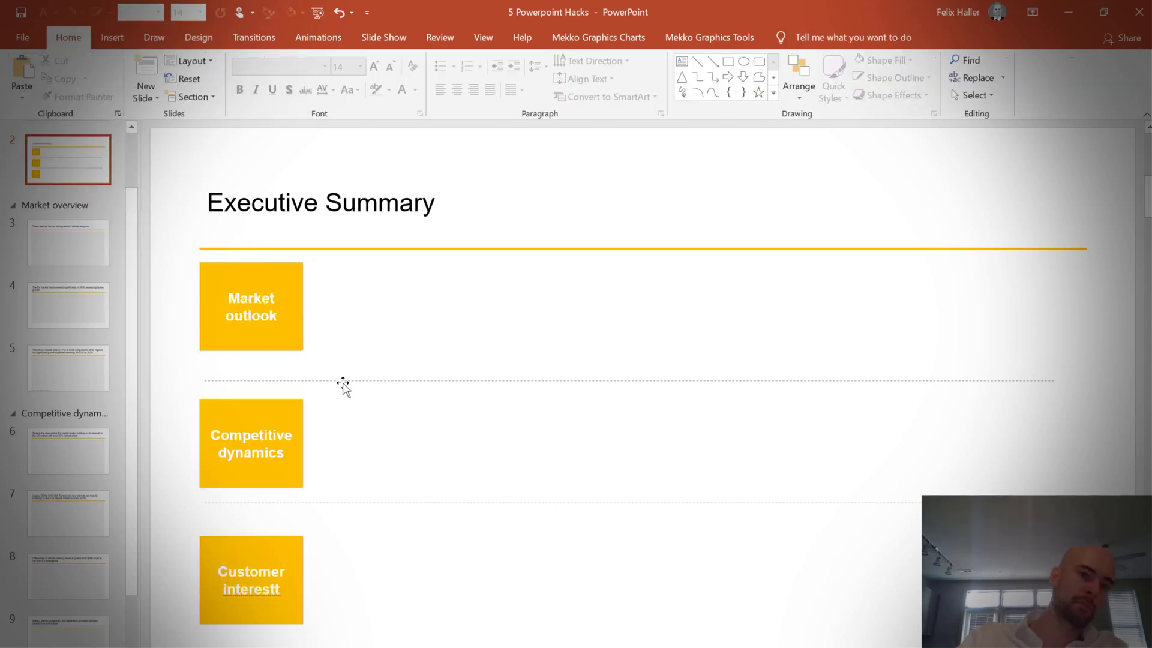
Distribute the two divider lines and three yellow boxes evenly down the slide.
click(407, 380)
shift+click(409, 495)
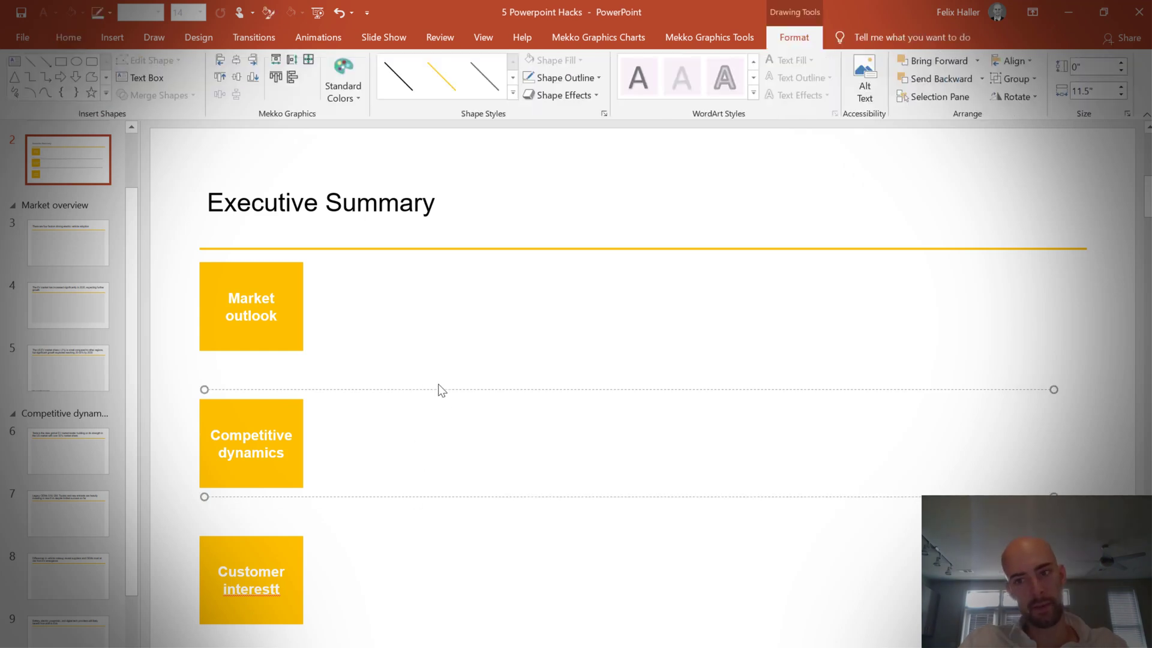
key(Up)
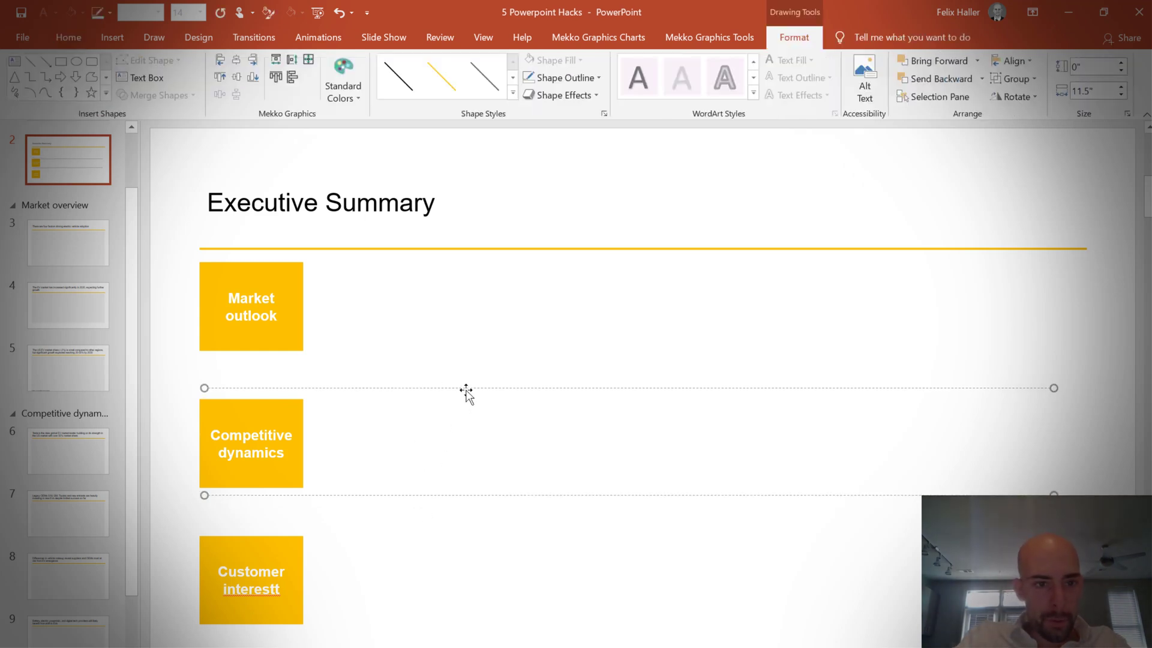
mouse_move(465, 389)
mouse_down()
mouse_move(465, 376)
mouse_move(464, 394)
mouse_up()
shift+click(220, 446)
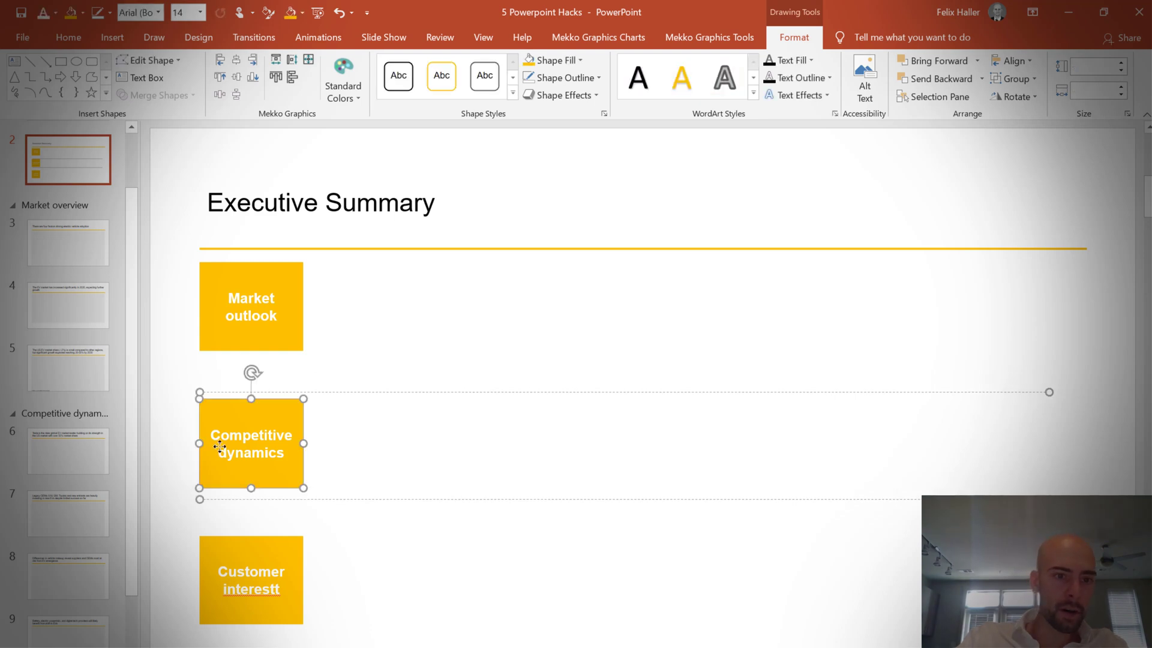
shift+click(252, 317)
shift+click(250, 543)
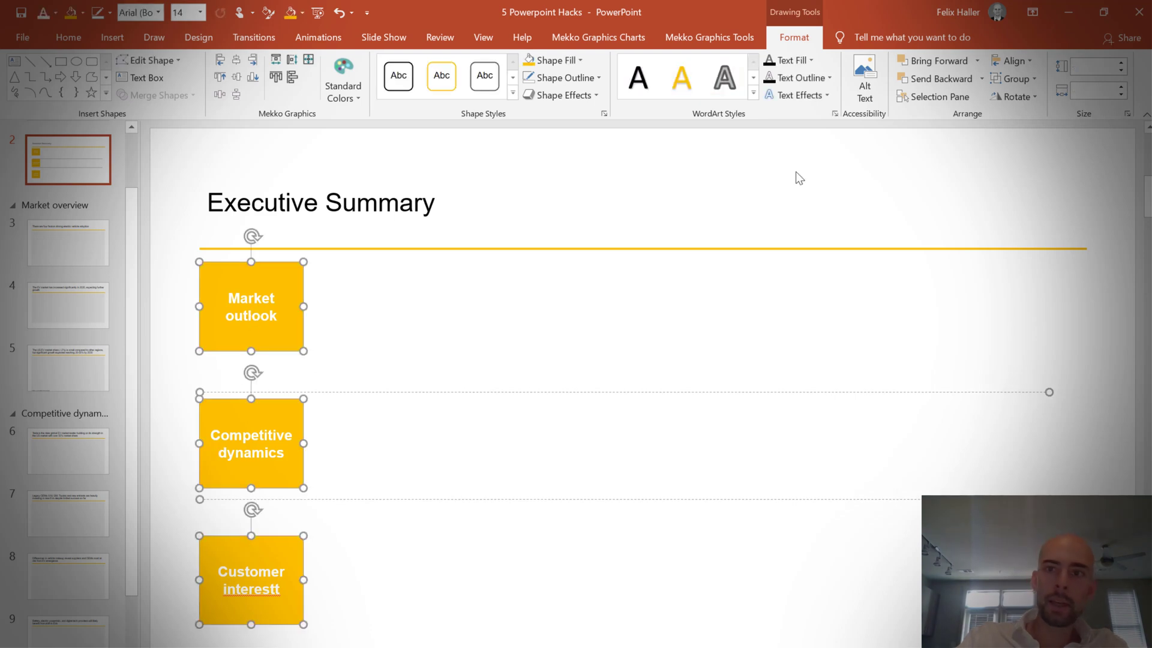
click(1012, 60)
click(1055, 217)
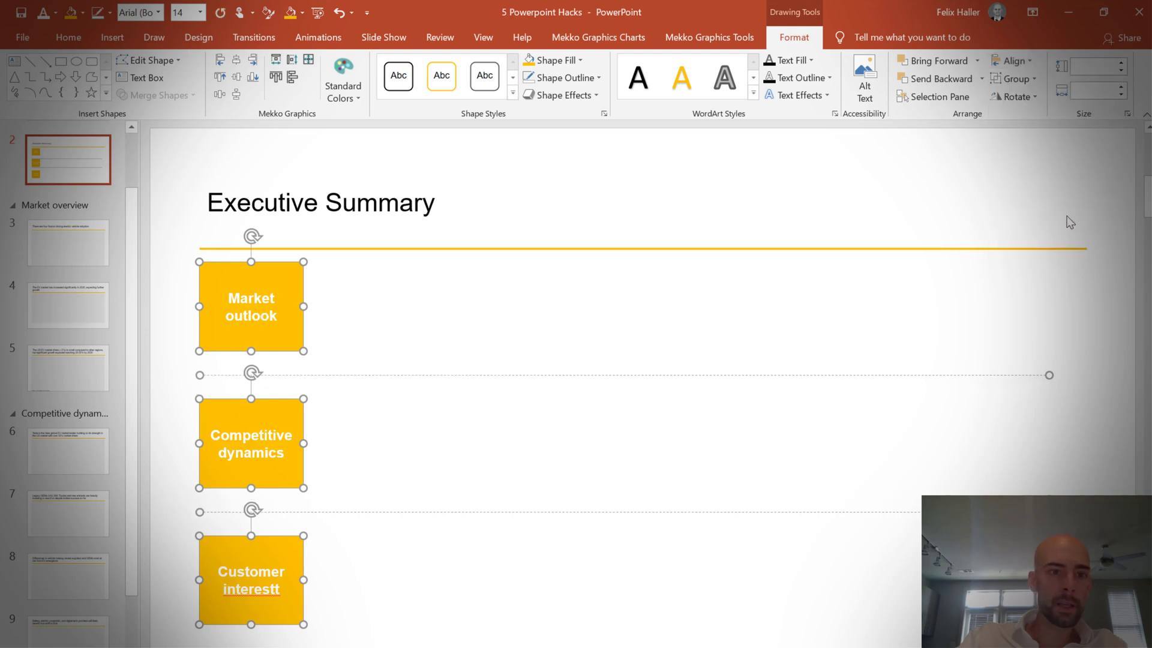
click(478, 358)
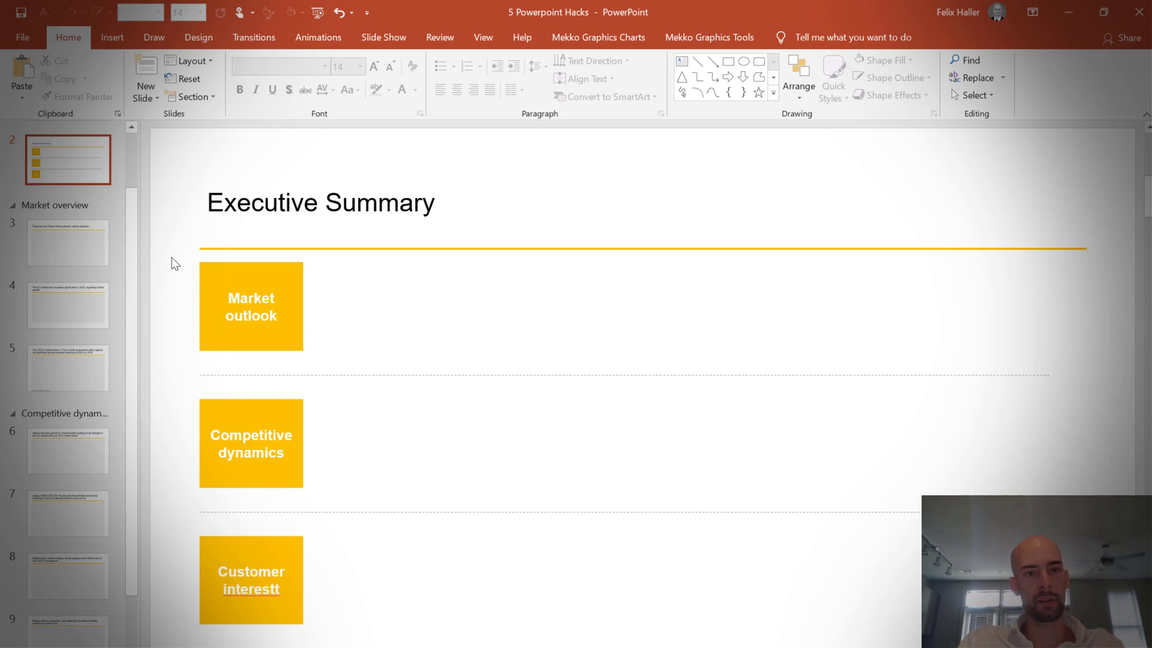
Nudge all the boxes and divider lines slightly lower on the slide.
drag(174, 264, 1055, 647)
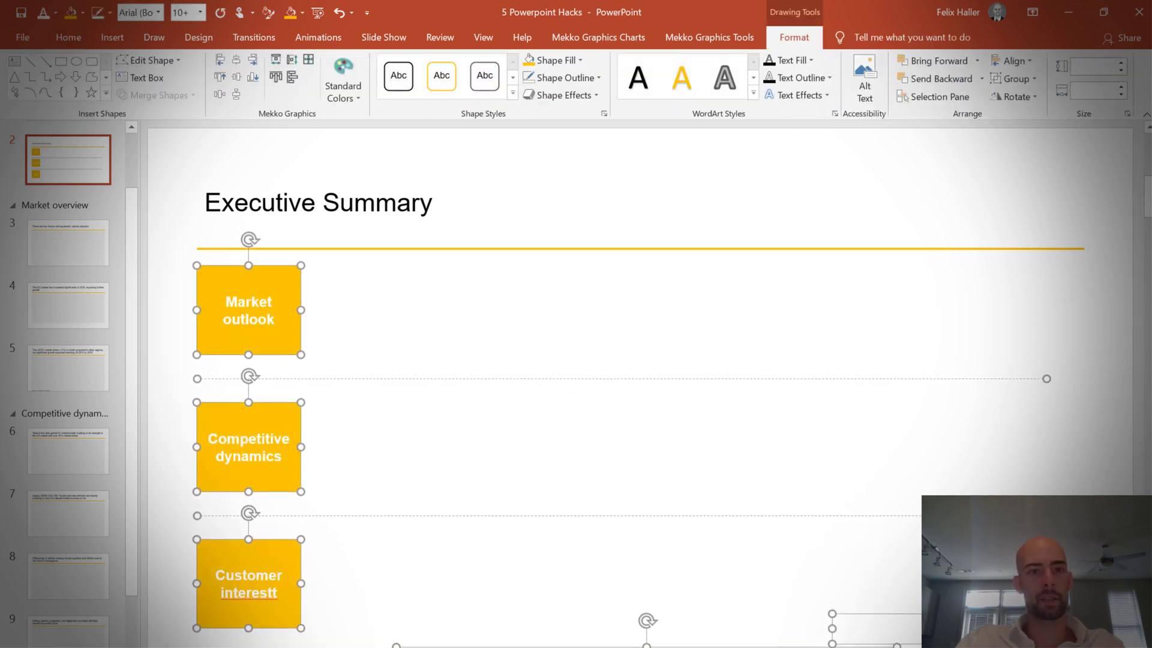
key(Down)
click(256, 225)
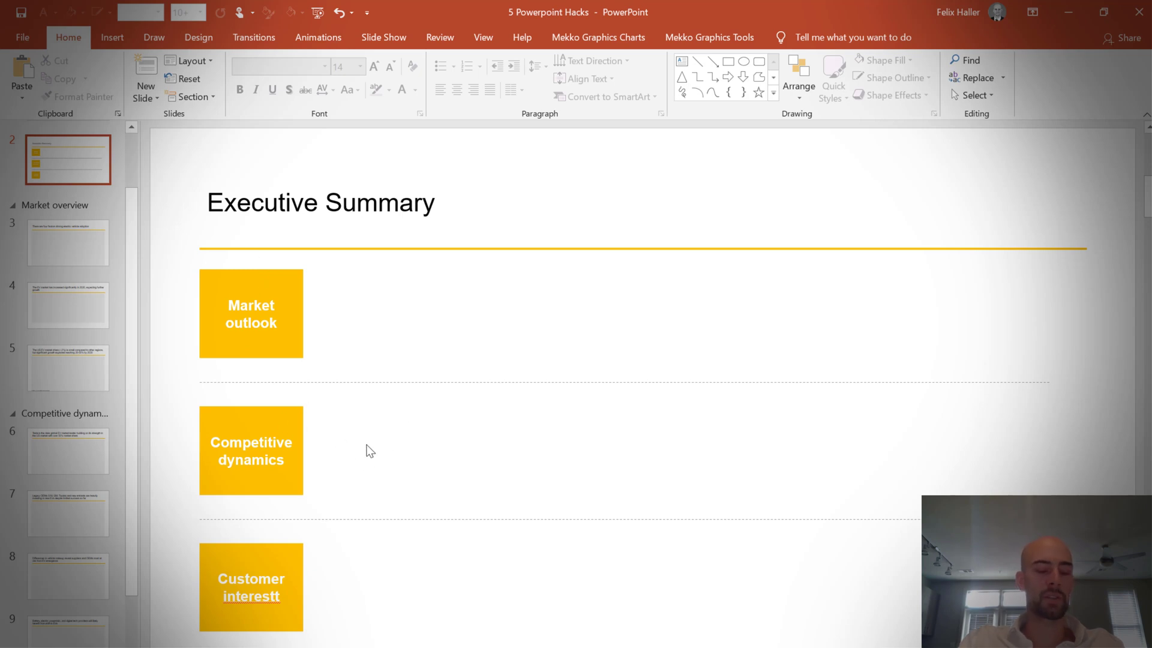